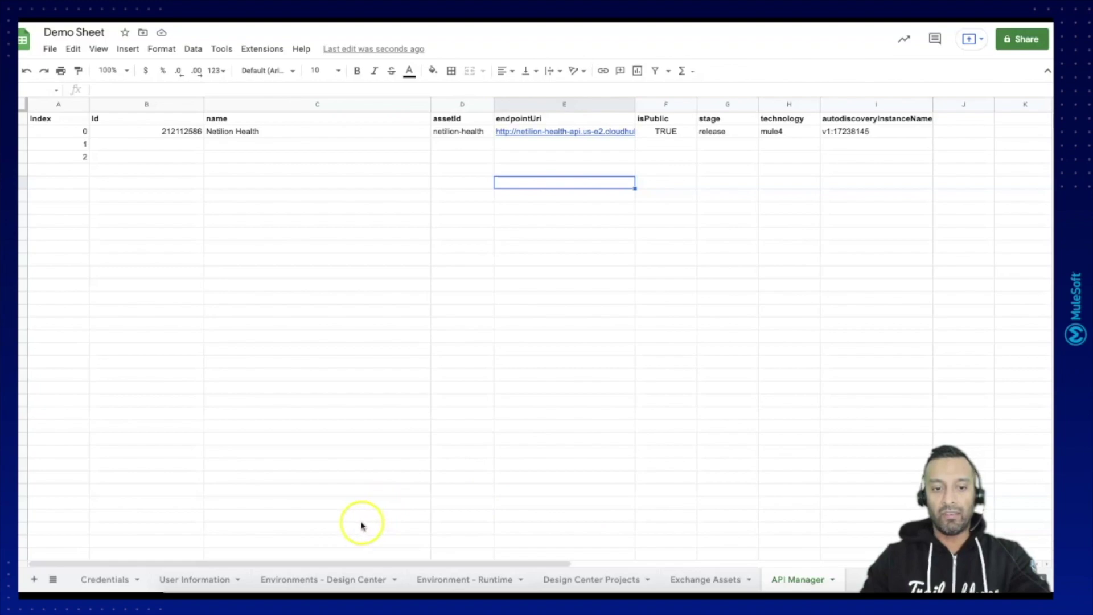
Review the fetchJSON formulas on the Environments - Design Center and Environment - Runtime sheets.
click(305, 580)
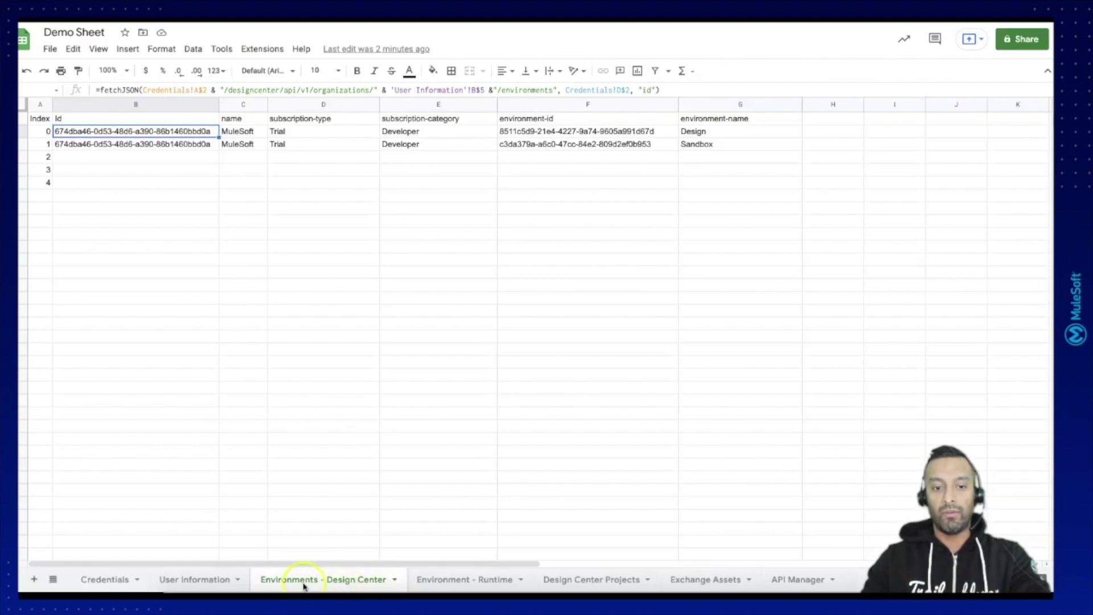
click(454, 581)
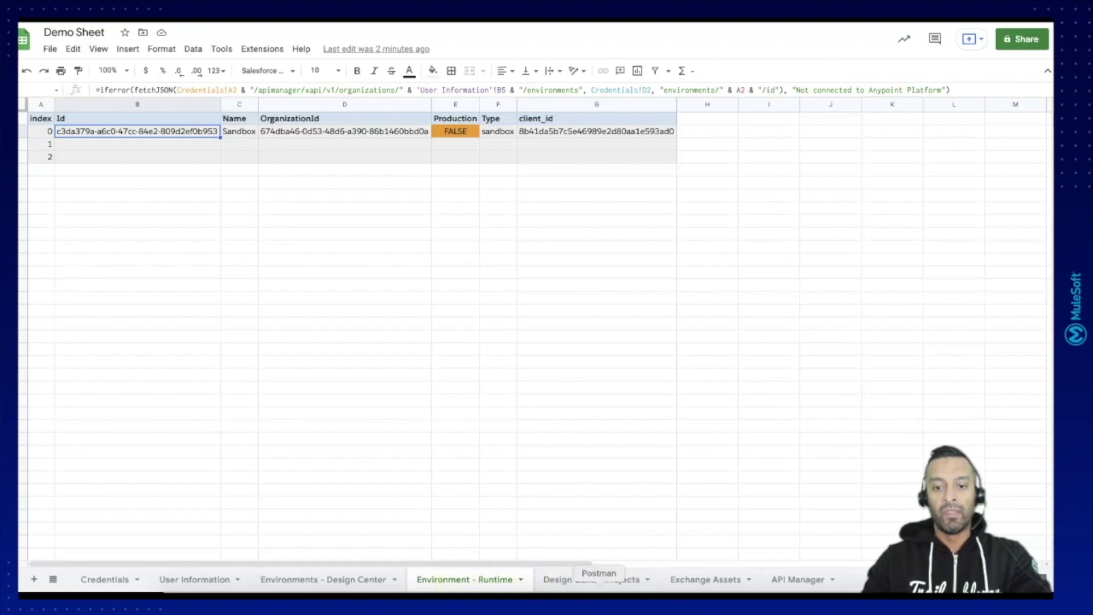
In Postman, run 'Get all environment for an organization' under API Manager > API Administration.
click(598, 589)
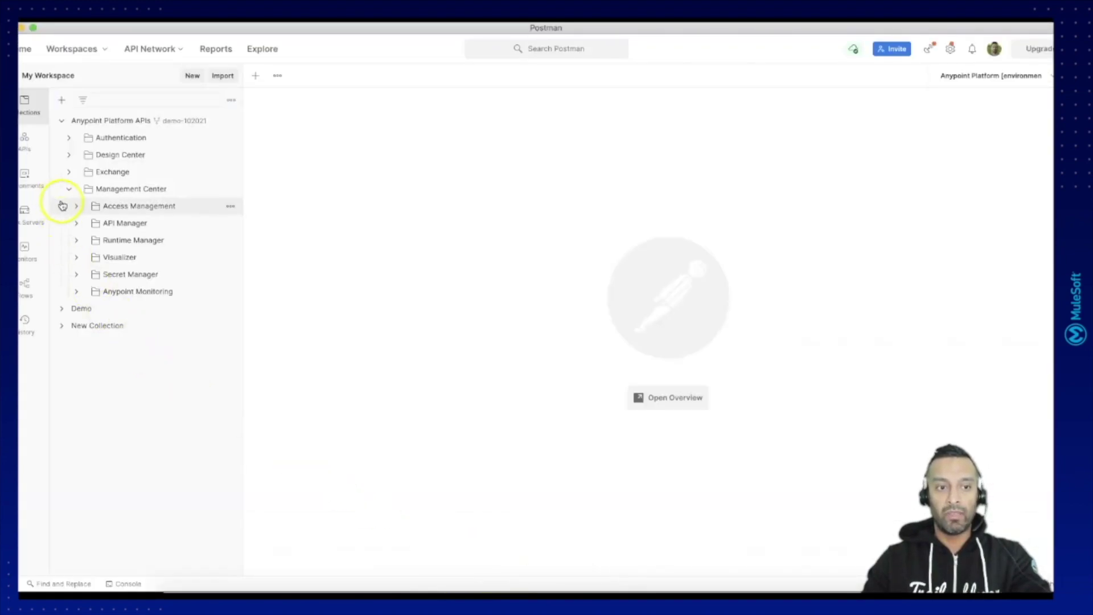
click(77, 225)
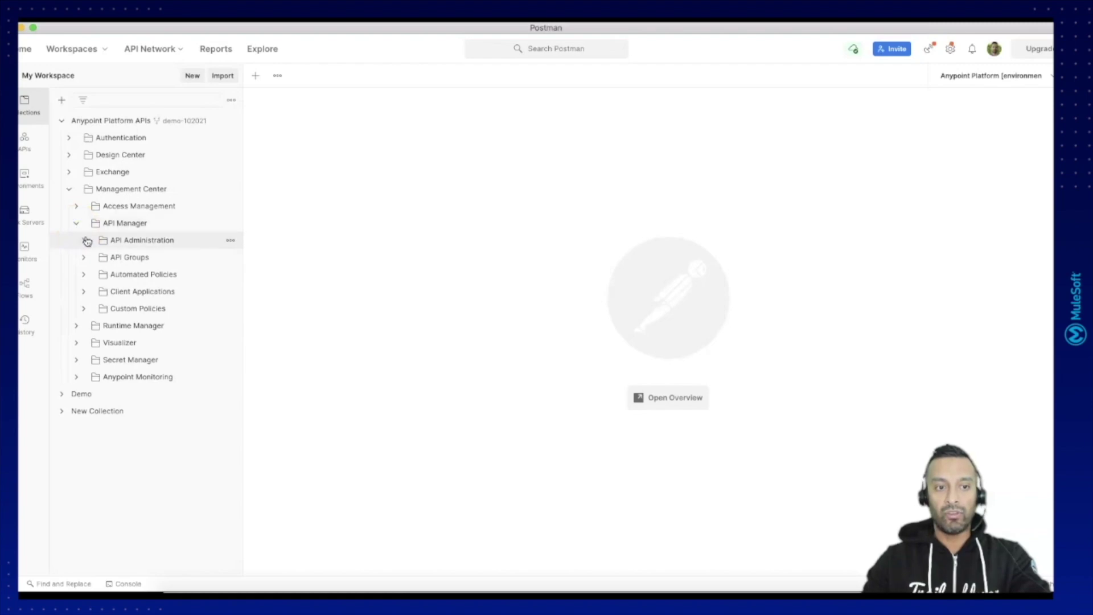
click(88, 242)
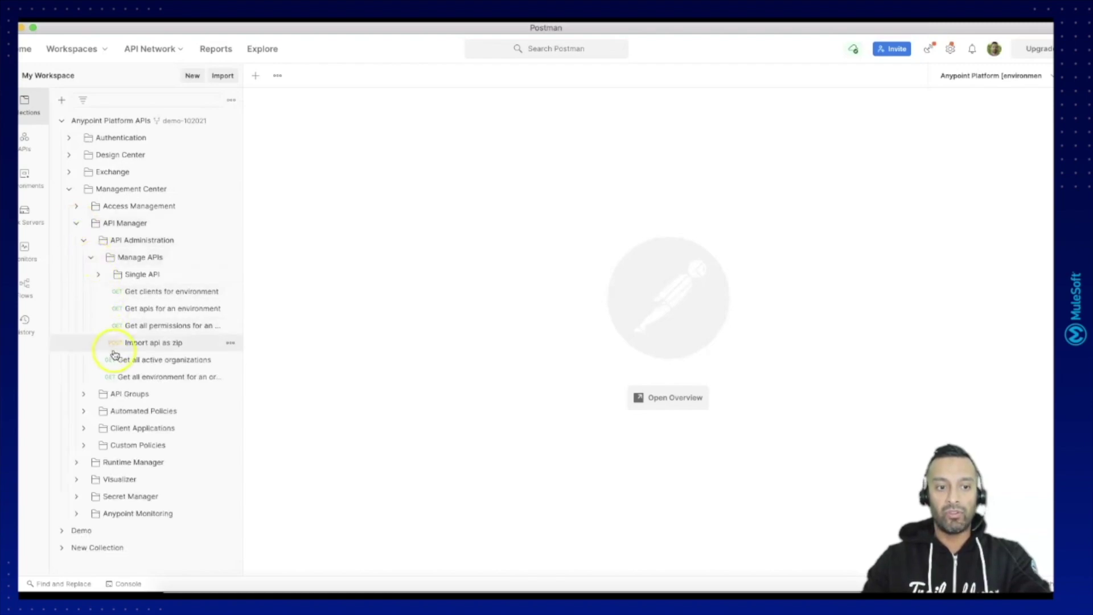
click(137, 381)
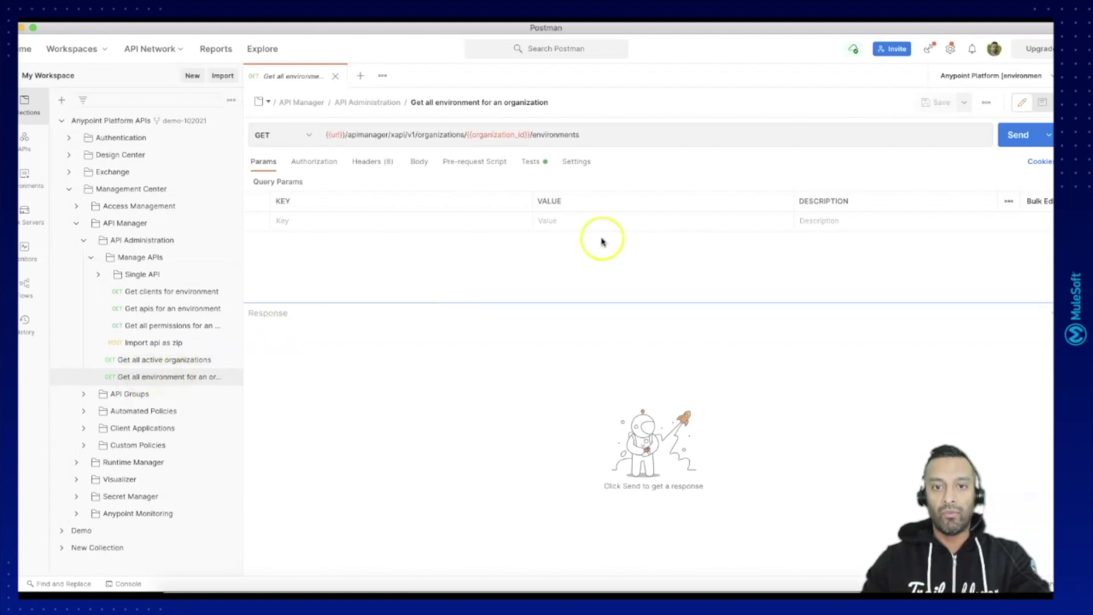
click(1018, 136)
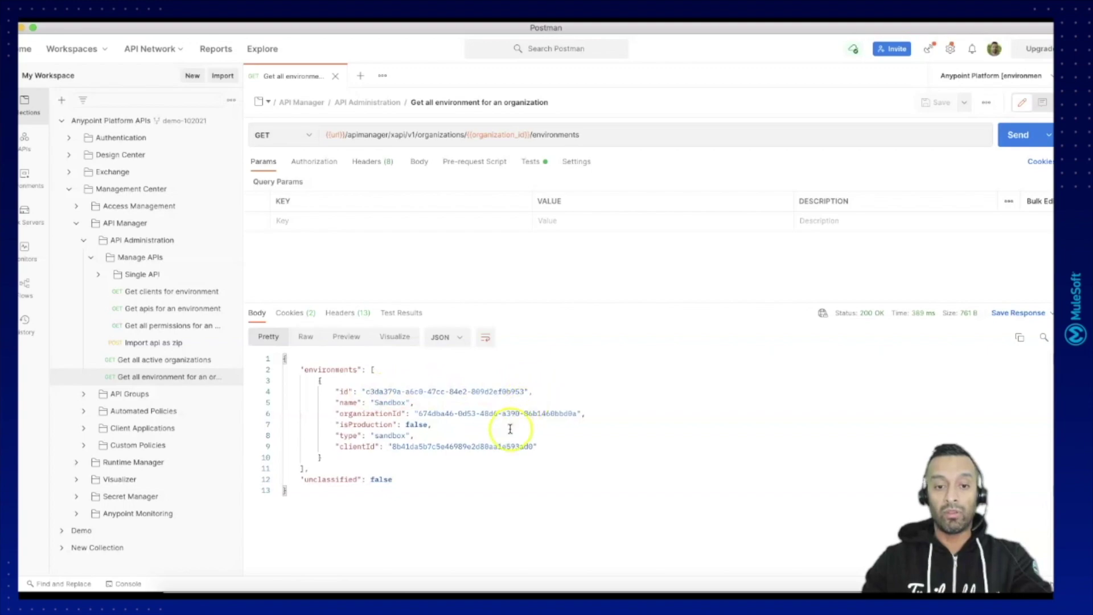
click(267, 589)
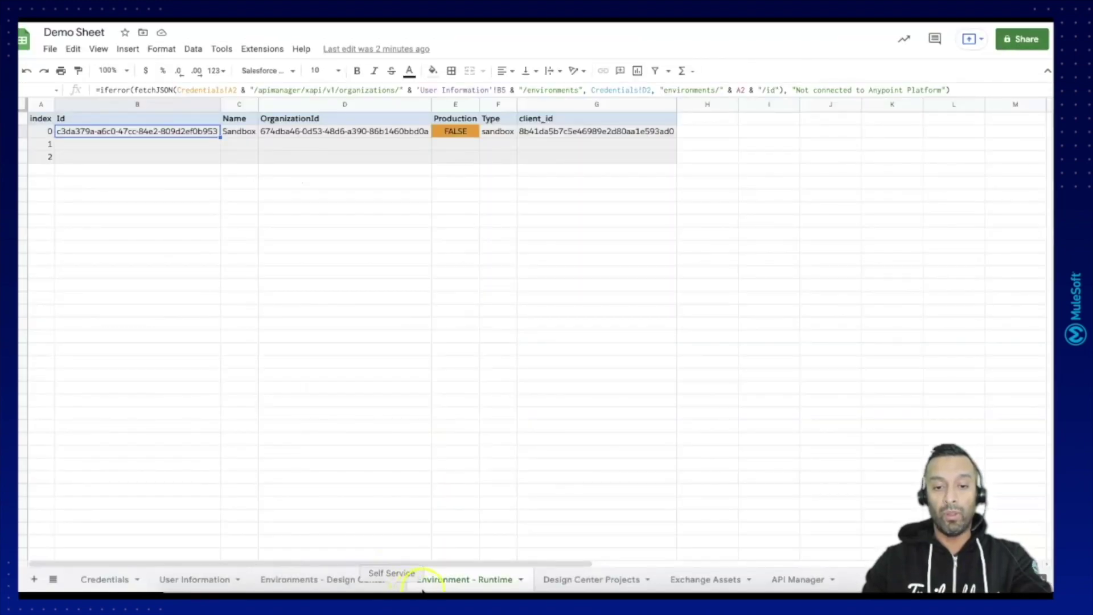
Add a new sheet after API Manager and name it 'Runtime Manager'.
click(453, 581)
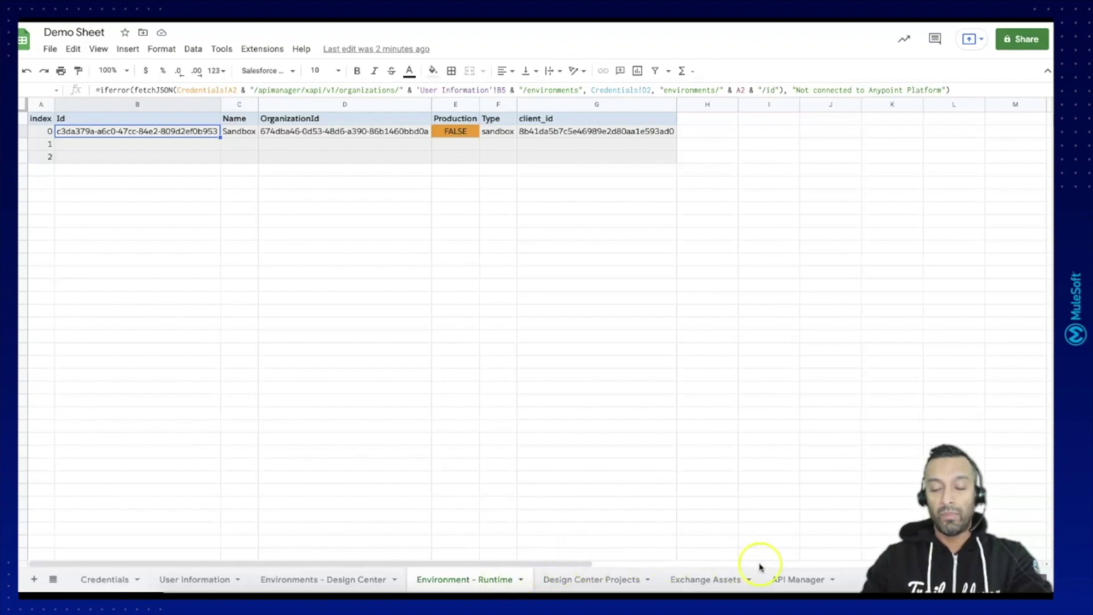
click(779, 580)
click(787, 571)
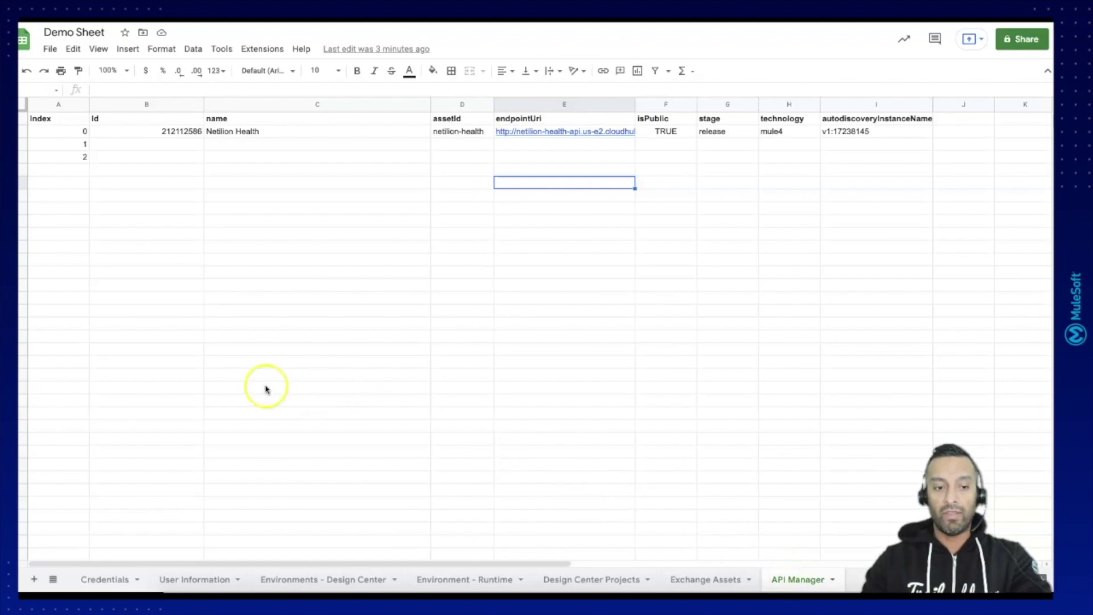
click(35, 580)
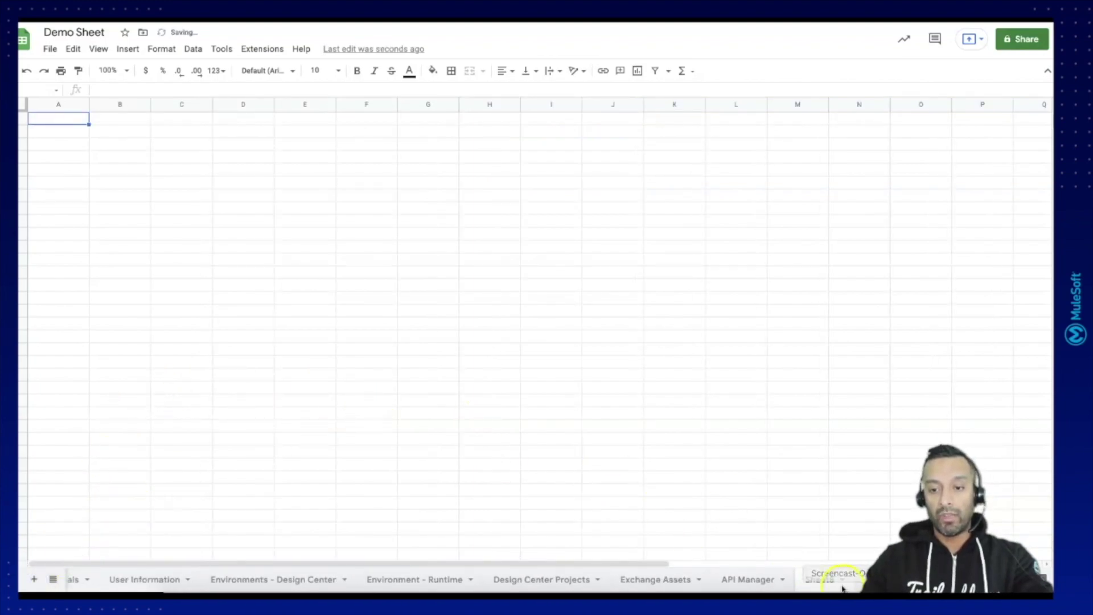
double_click(828, 582)
text(Ru)
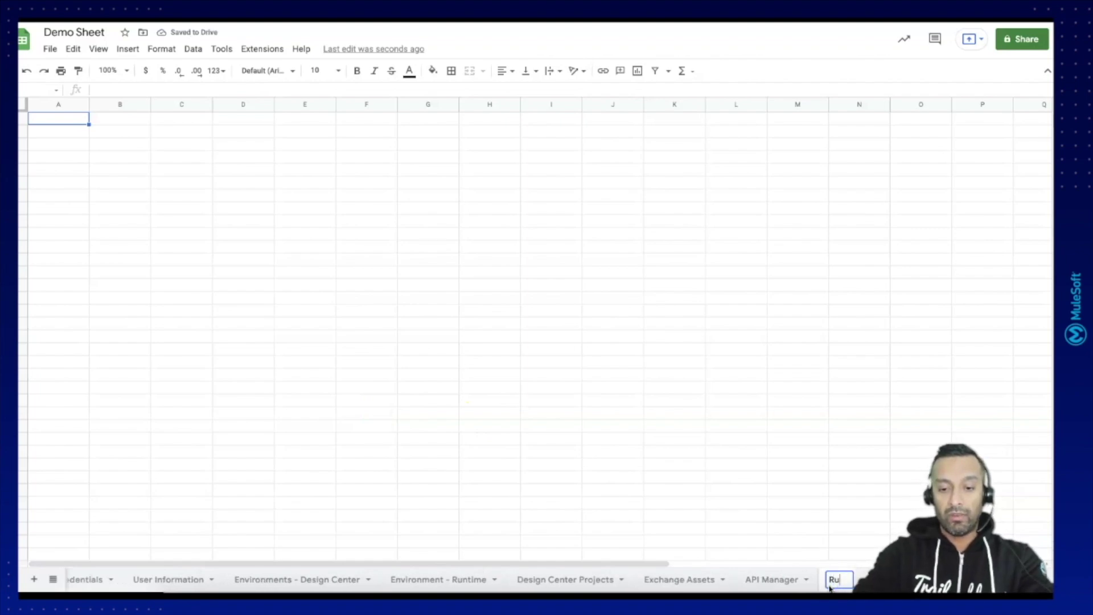
text(ntime Manager)
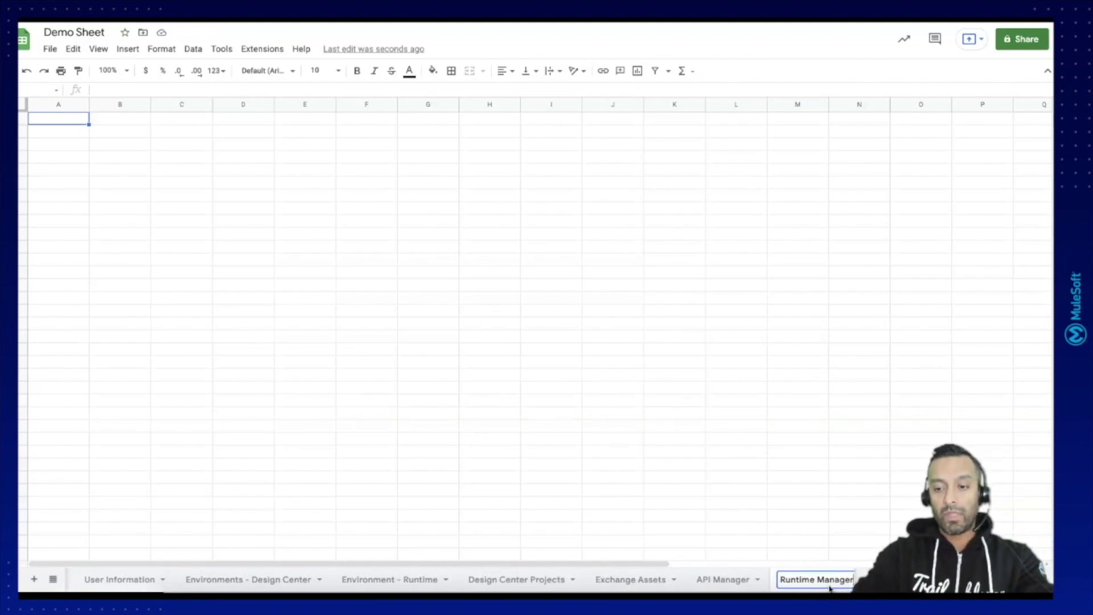
key(Return)
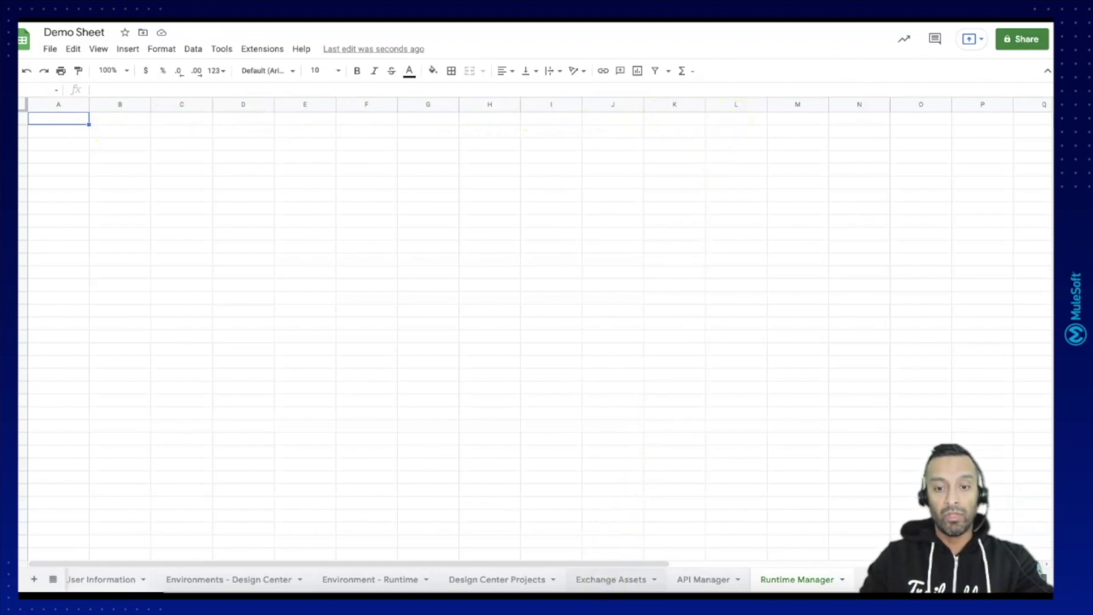
Send Postman's Runtime Manager > Applications 'Get applications' request and enlarge the response pane.
click(599, 588)
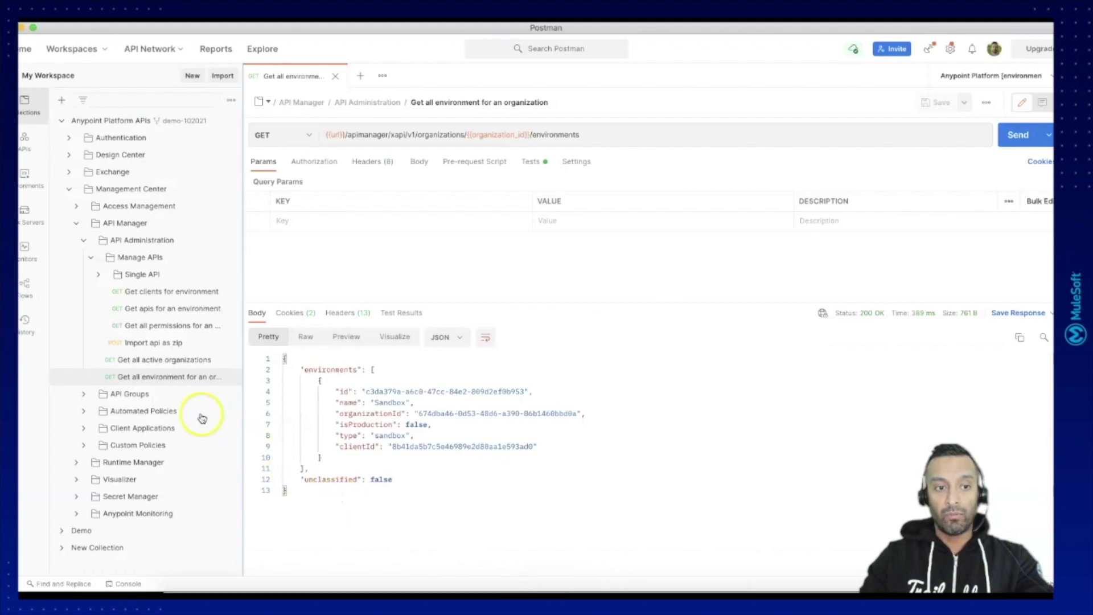
click(84, 240)
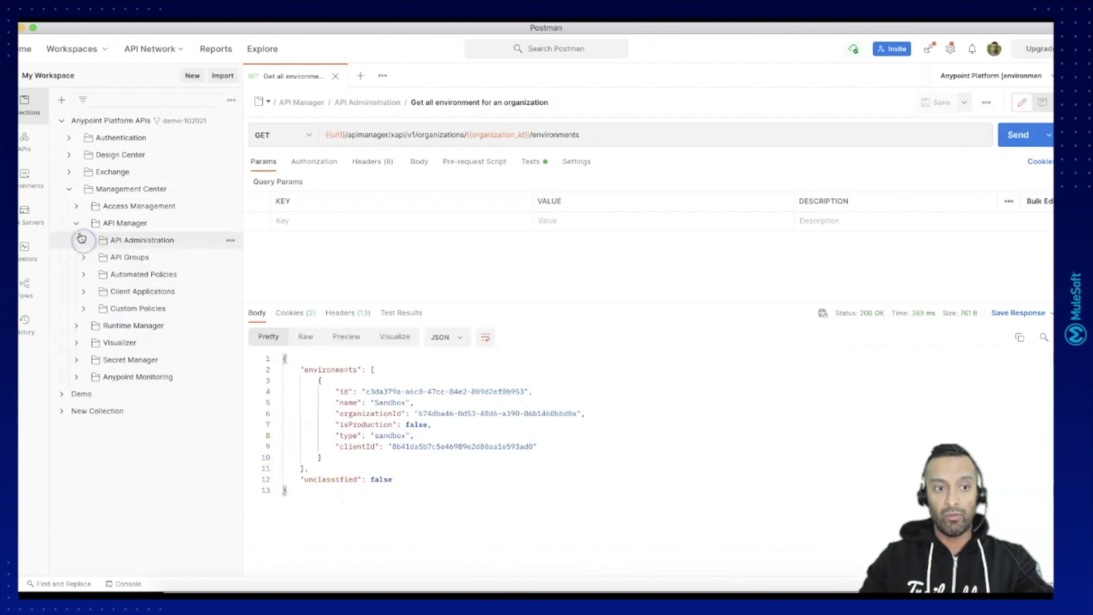
click(76, 223)
click(79, 241)
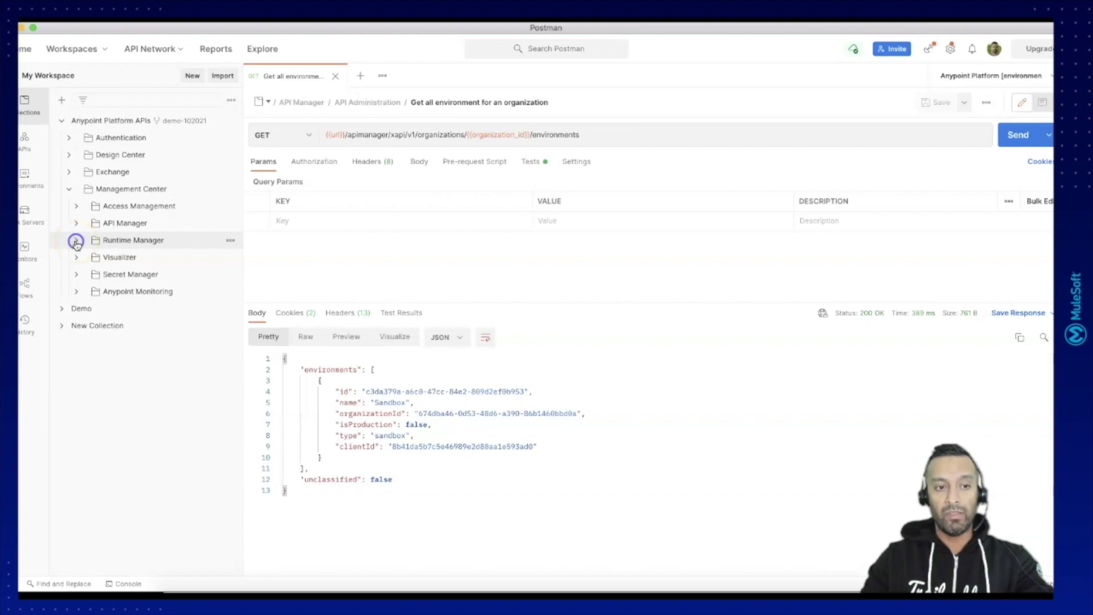
click(75, 241)
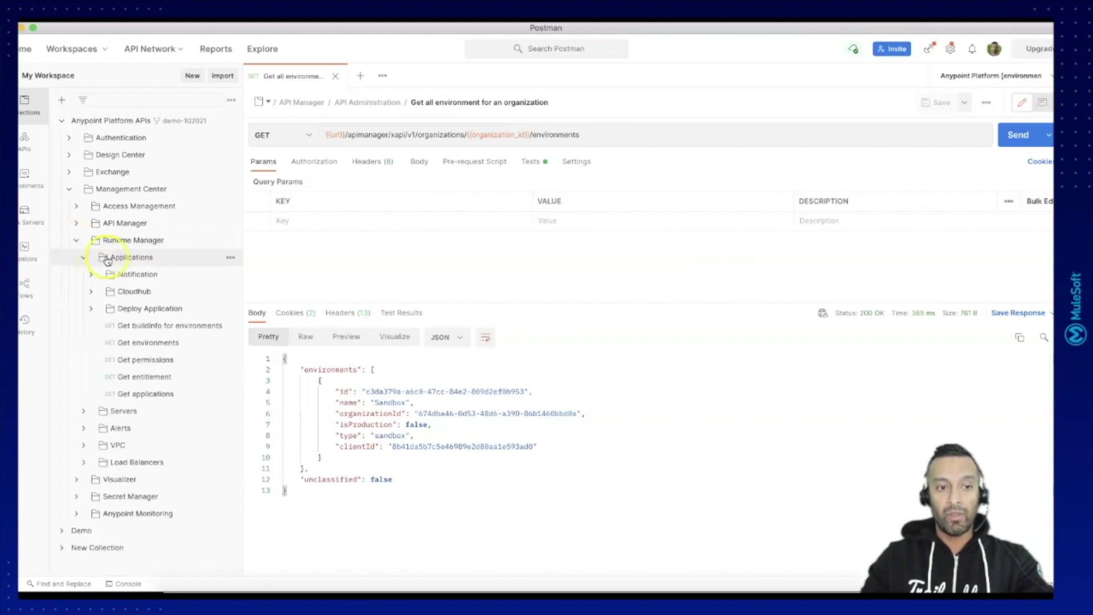
click(149, 396)
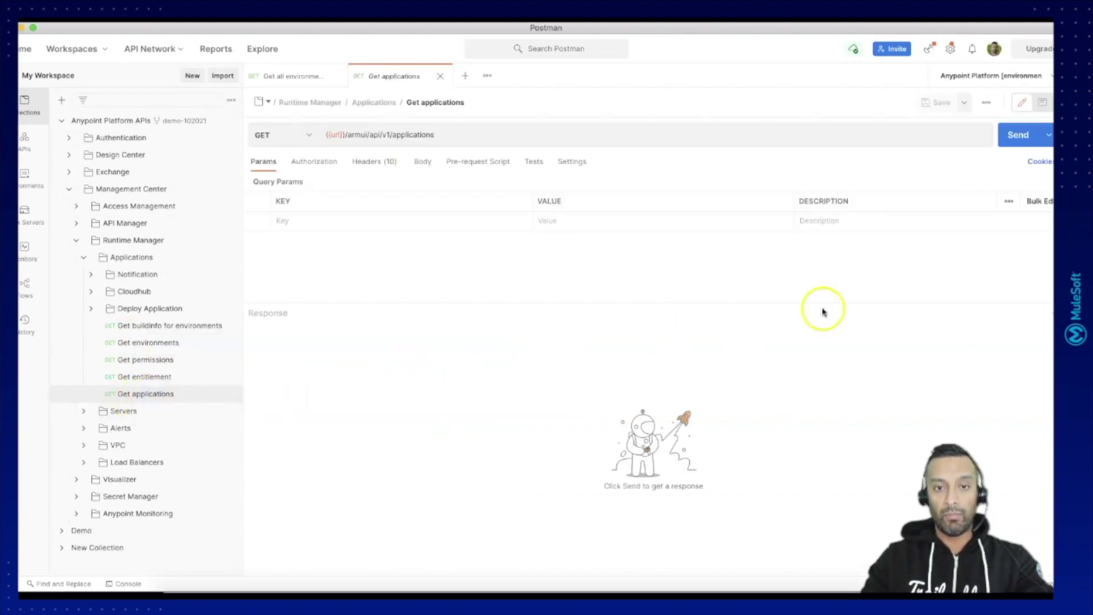
click(1016, 135)
drag(598, 305, 598, 183)
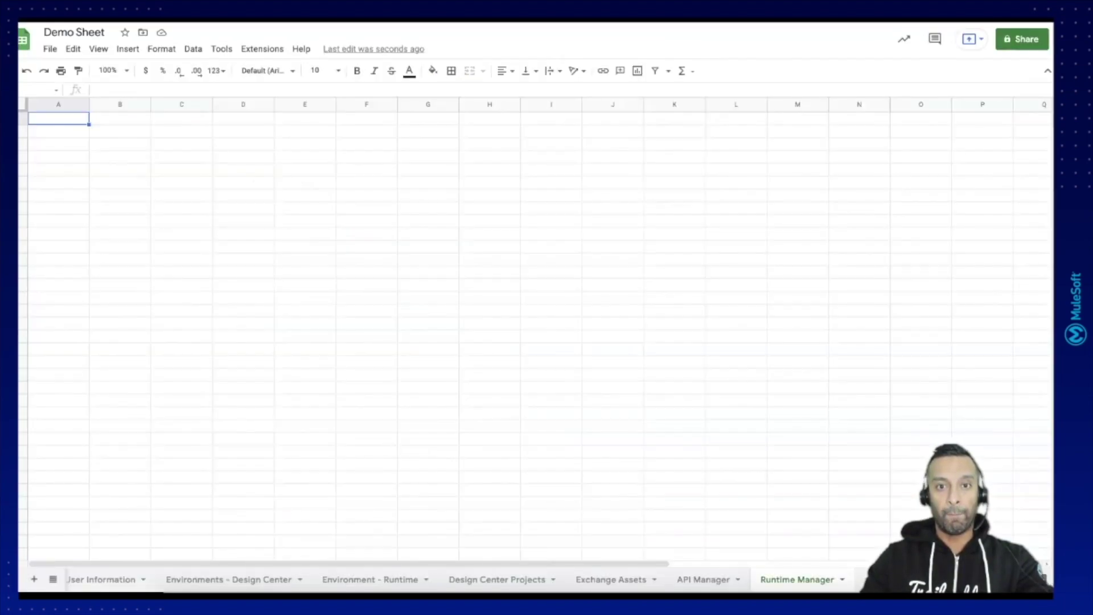
click(202, 137)
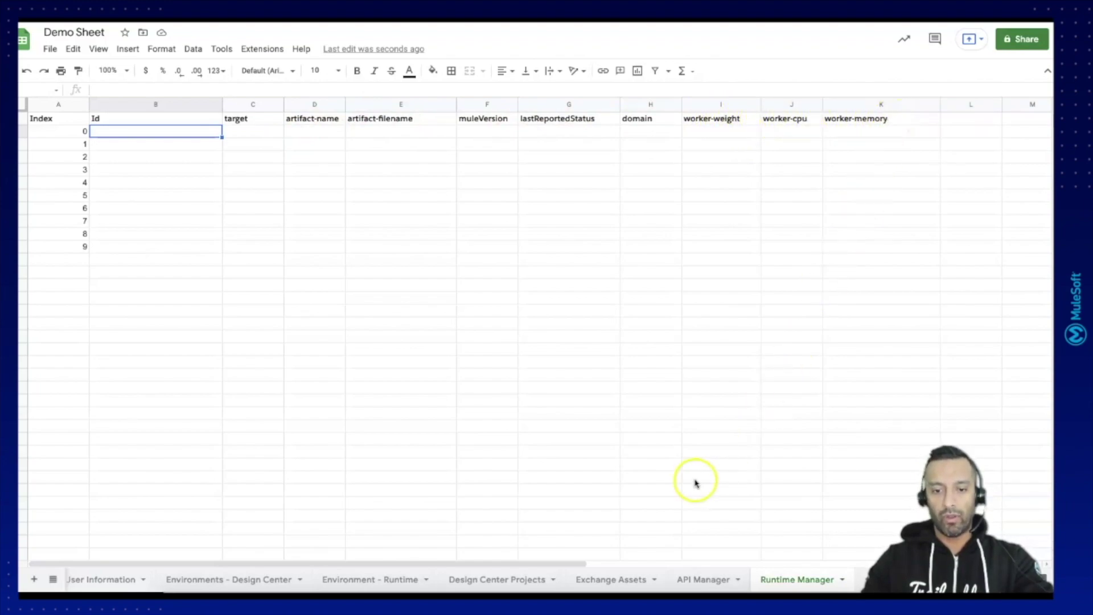
Bring Postman back to view the Get applications JSON response.
click(599, 592)
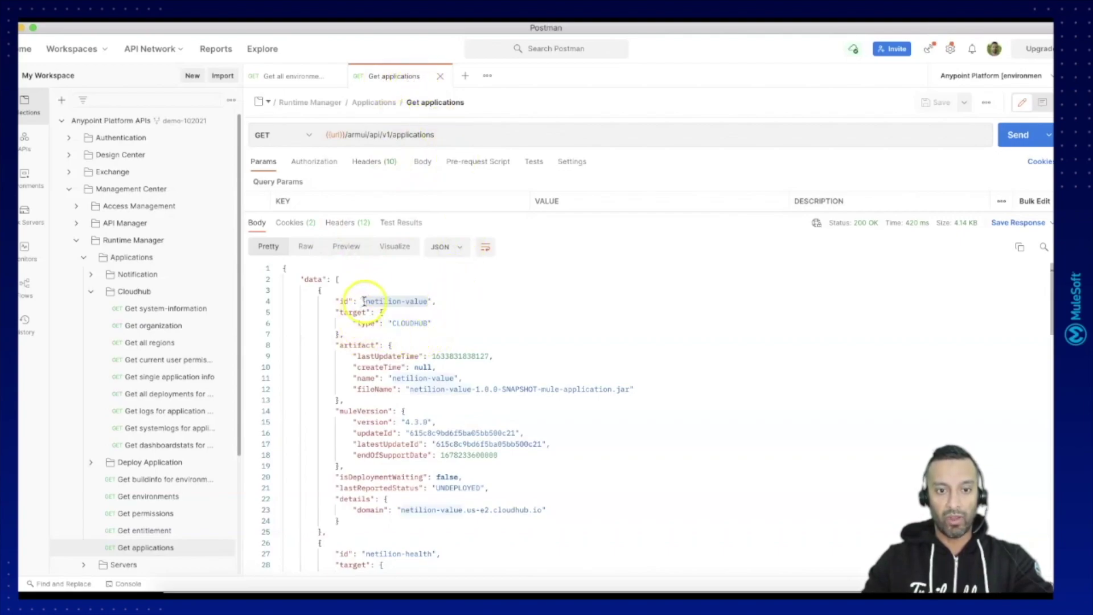
Skim the Get applications JSON, refold the Cloudhub folder, and open 'Get single application info'.
scroll(393, 353, down, 3)
scroll(401, 378, up, 3)
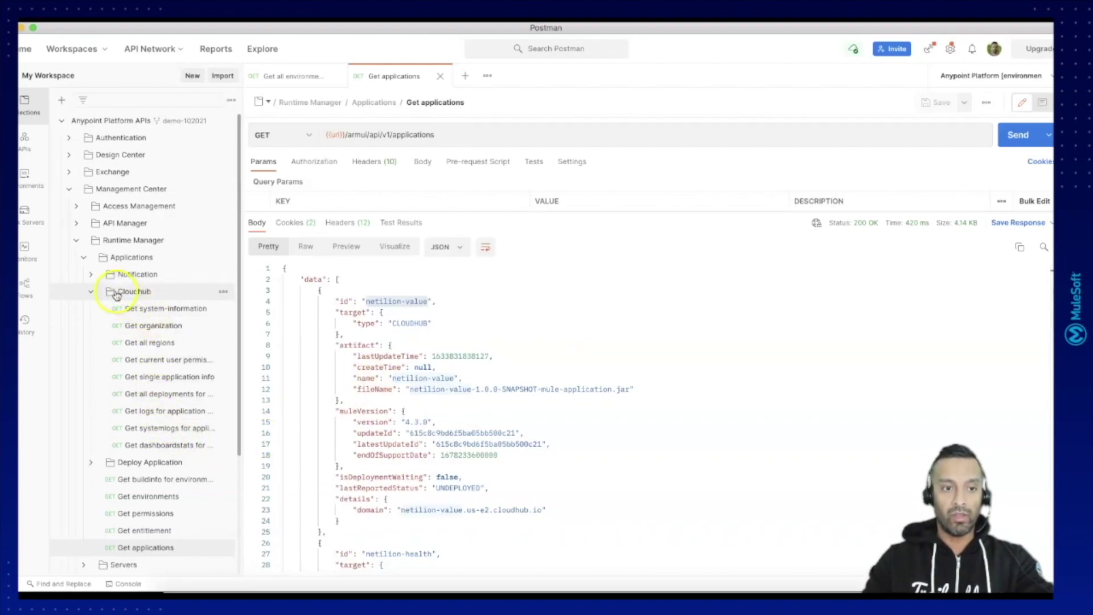
click(91, 291)
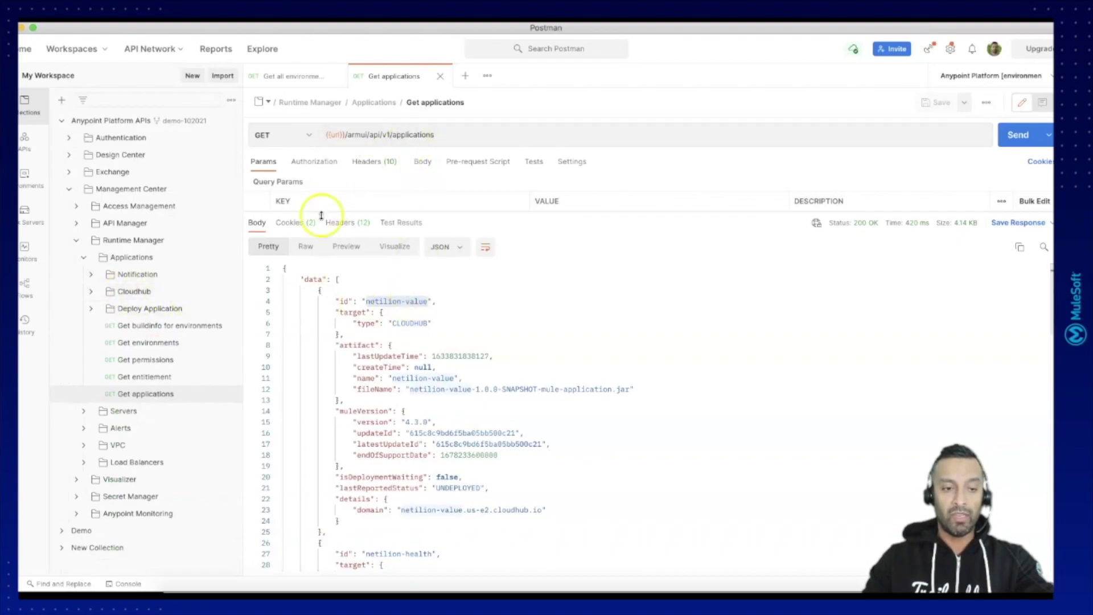
click(92, 292)
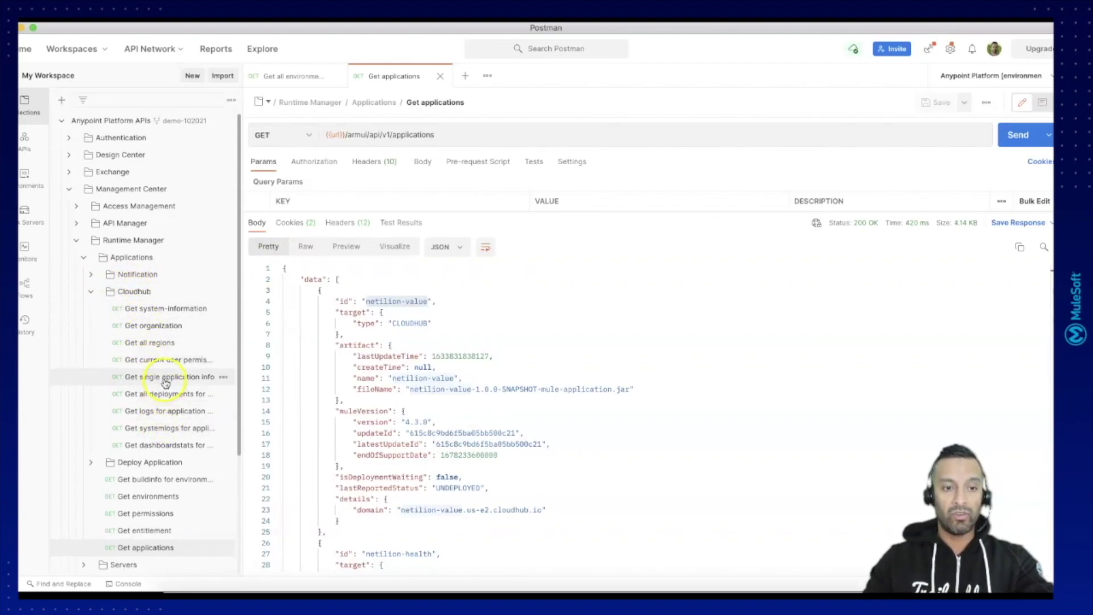
click(165, 381)
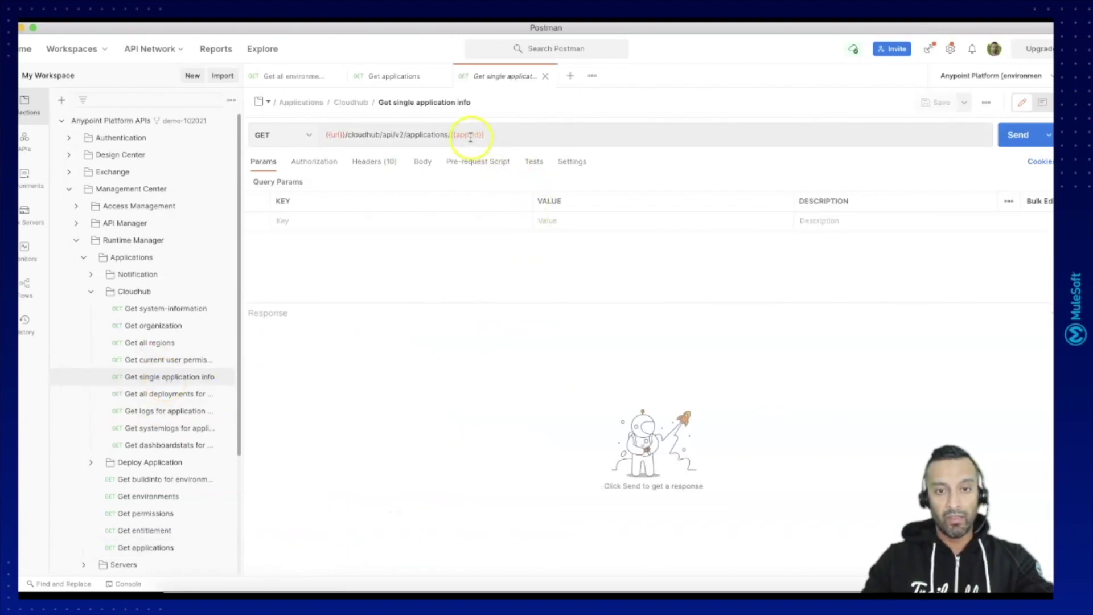
Send 'Get single application info' to get worker details (Micro, 0.1 vCores), then return to Get applications.
mouse_move(468, 136)
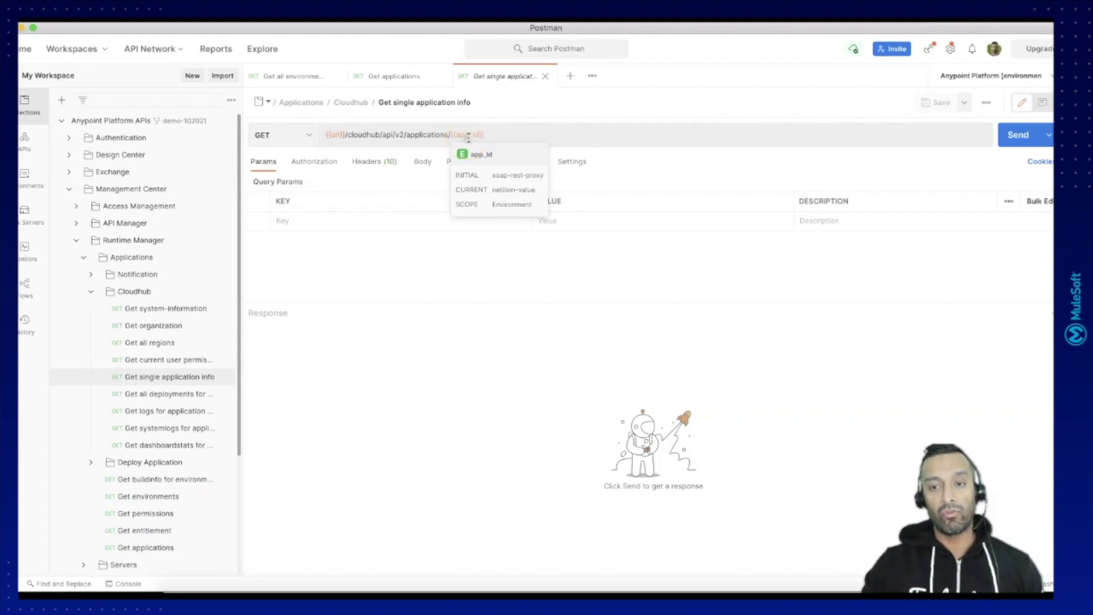
click(1018, 135)
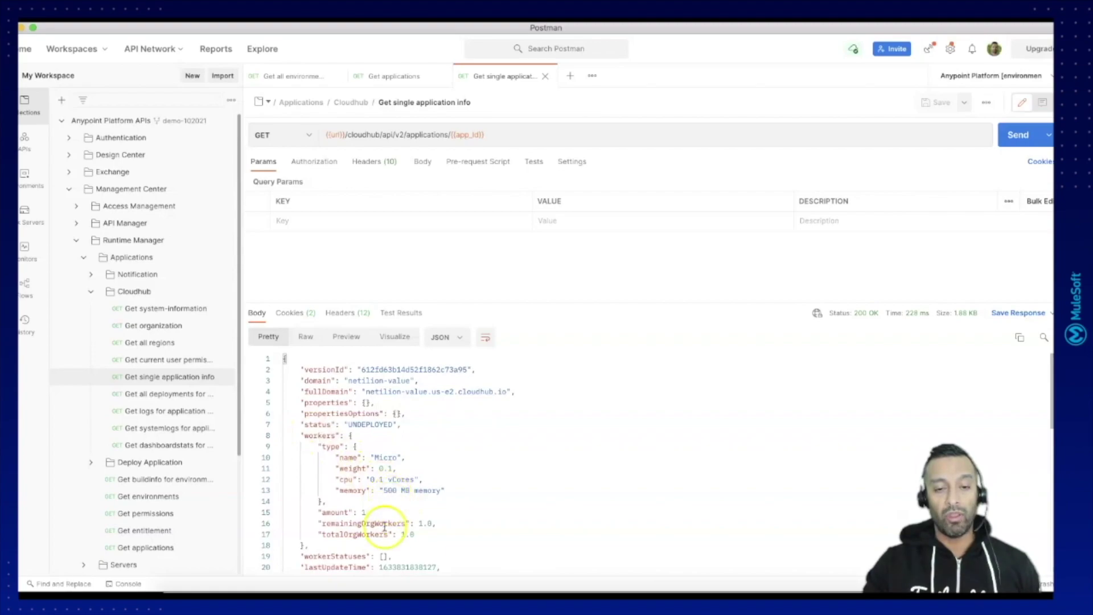
key(super+Tab)
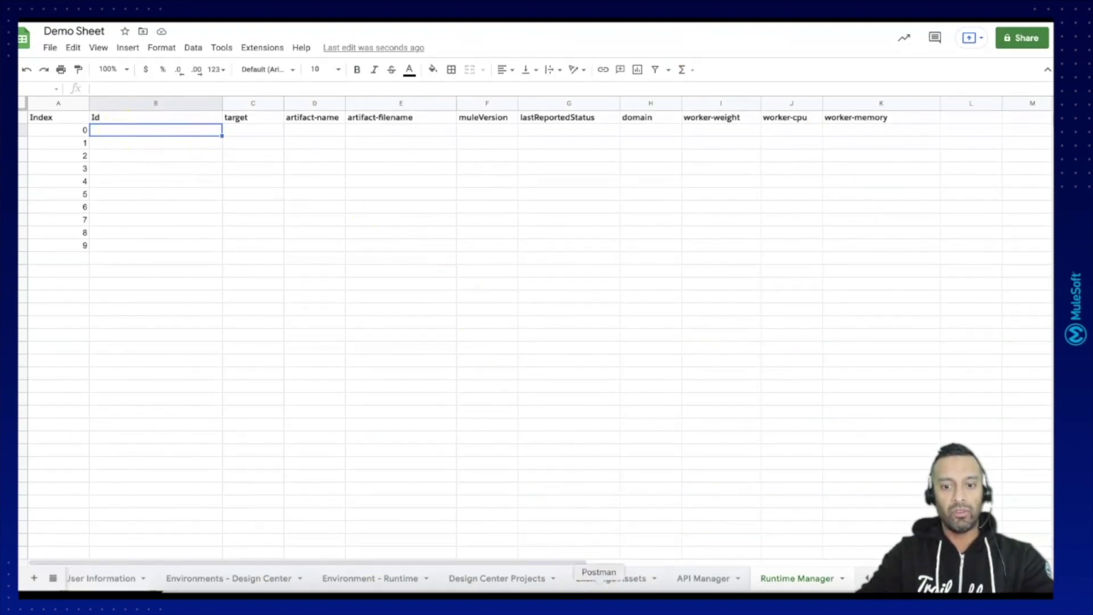
click(599, 595)
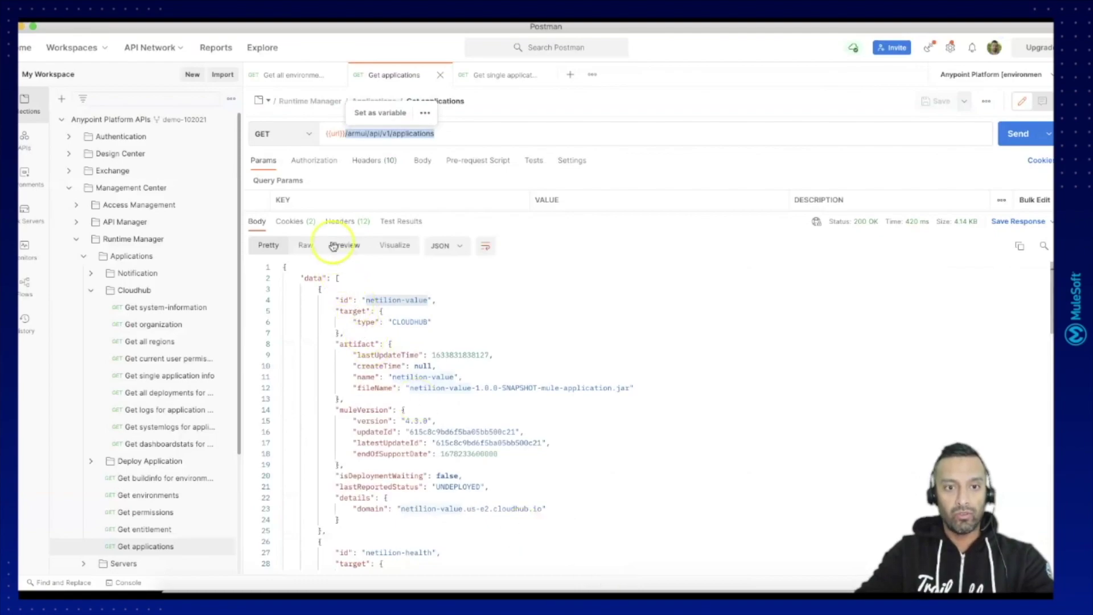
Inspect the request headers of Get applications and Get single application info, resizing the headers pane.
click(557, 137)
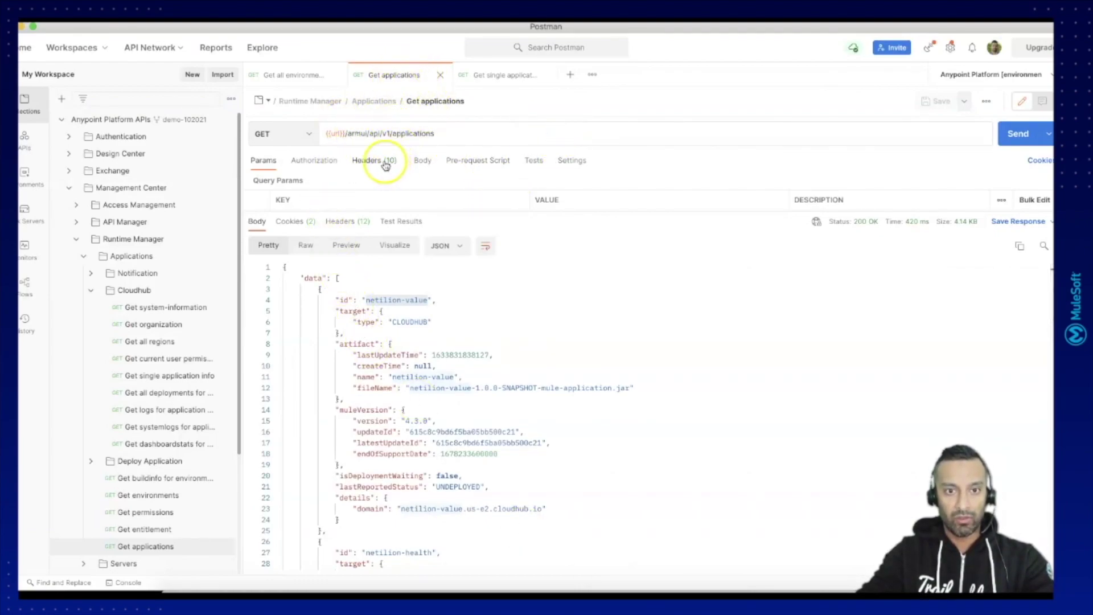
click(384, 163)
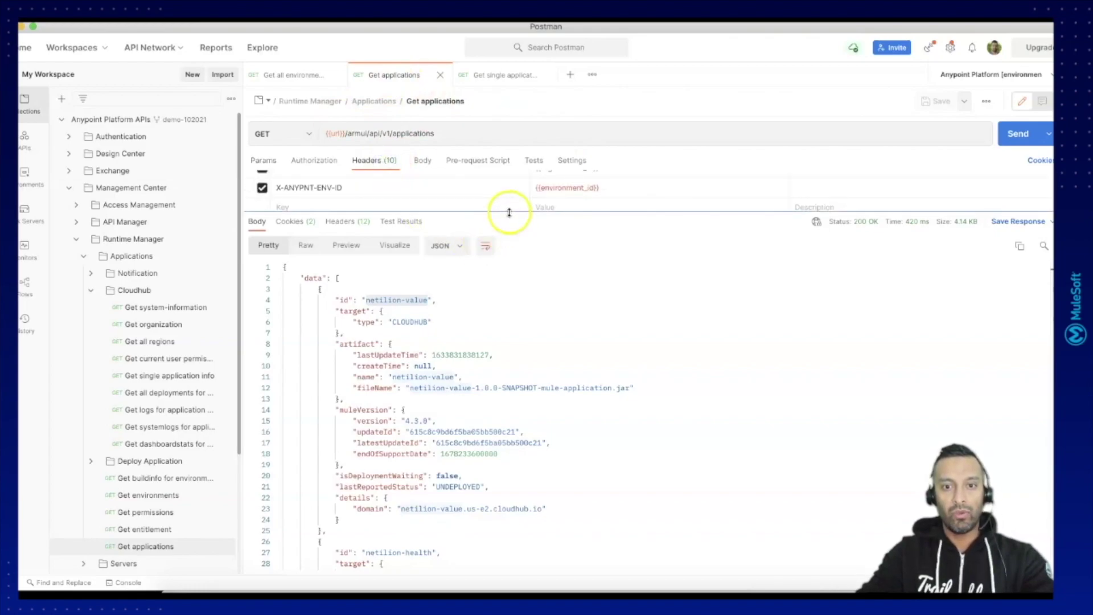
drag(507, 212, 519, 324)
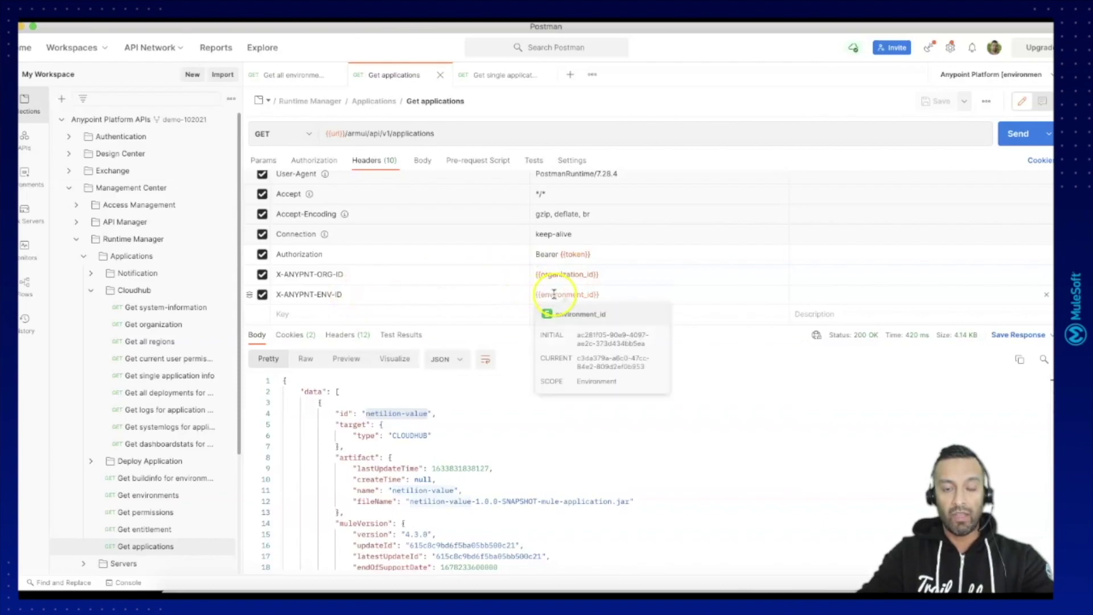
drag(562, 326, 561, 246)
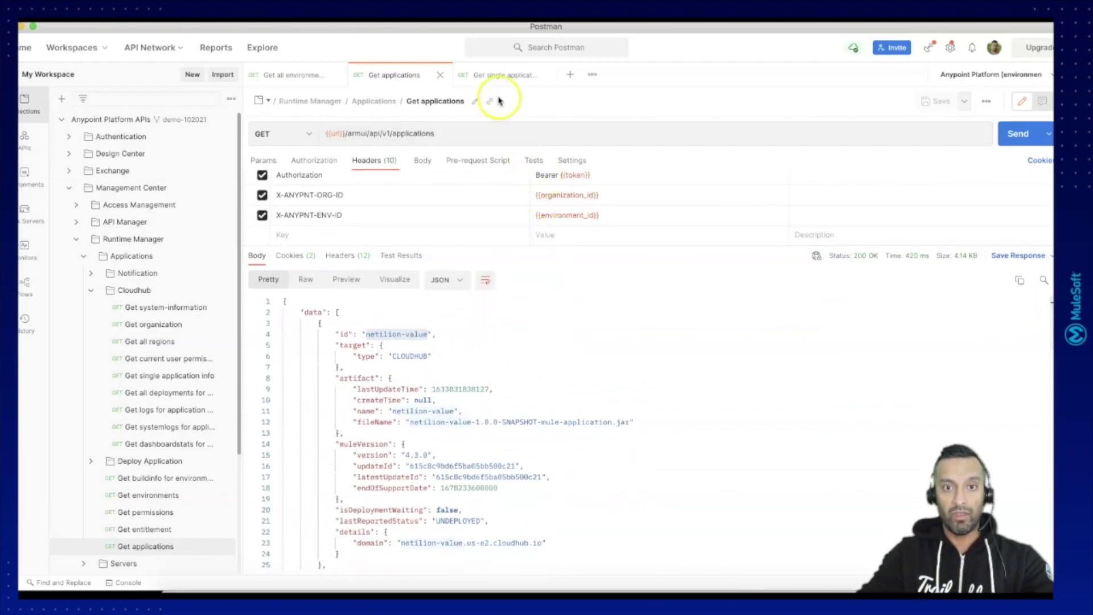
click(487, 75)
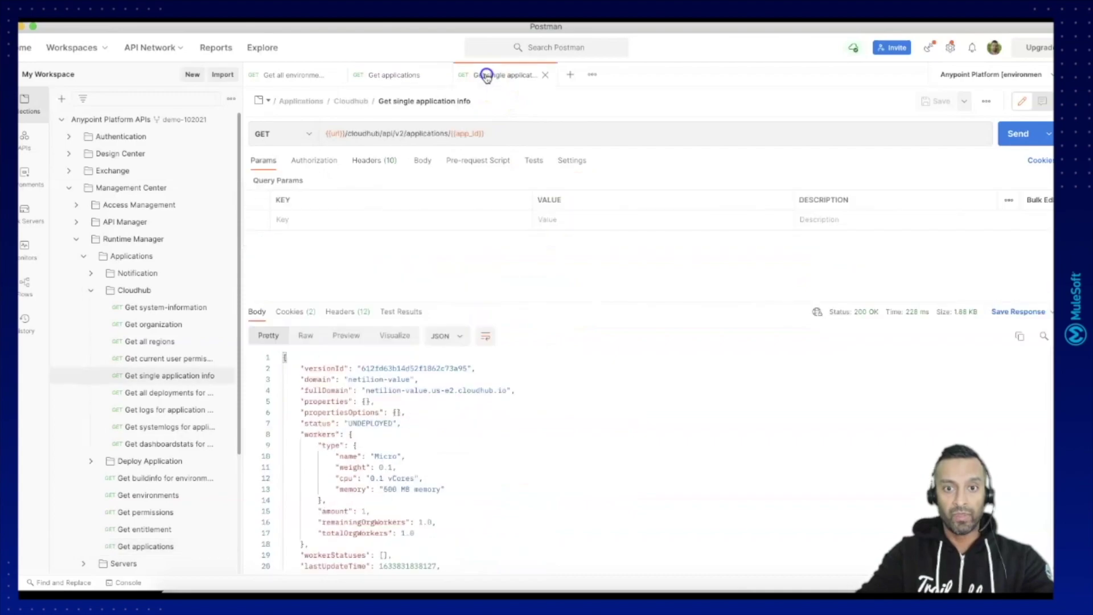
click(373, 160)
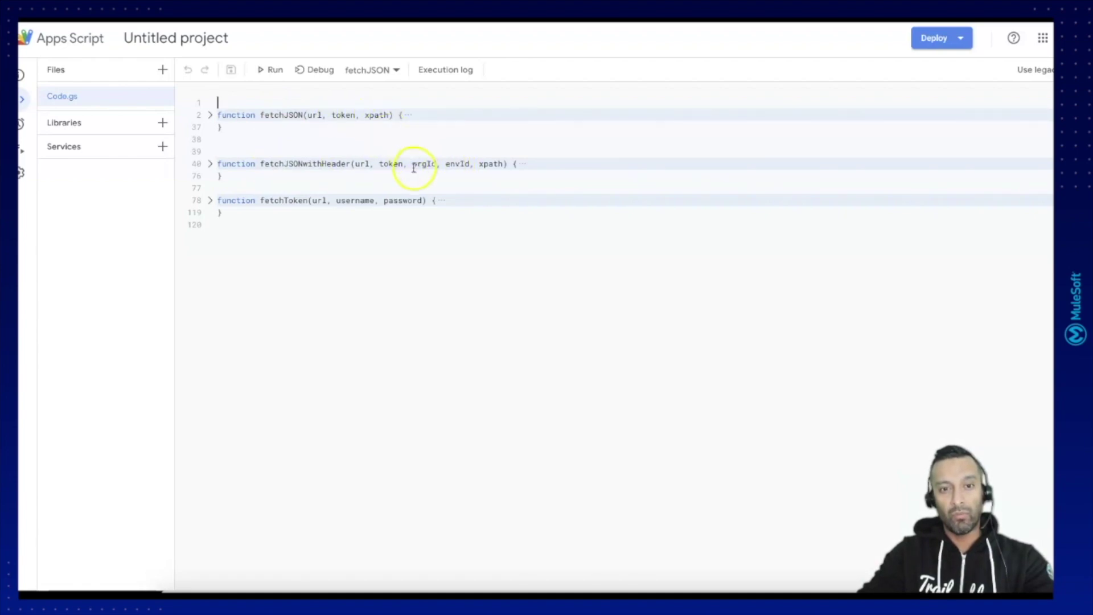
In Code.gs, select the orgId/envId parameters and the fetchJSONWithHeader function name.
drag(412, 164, 470, 164)
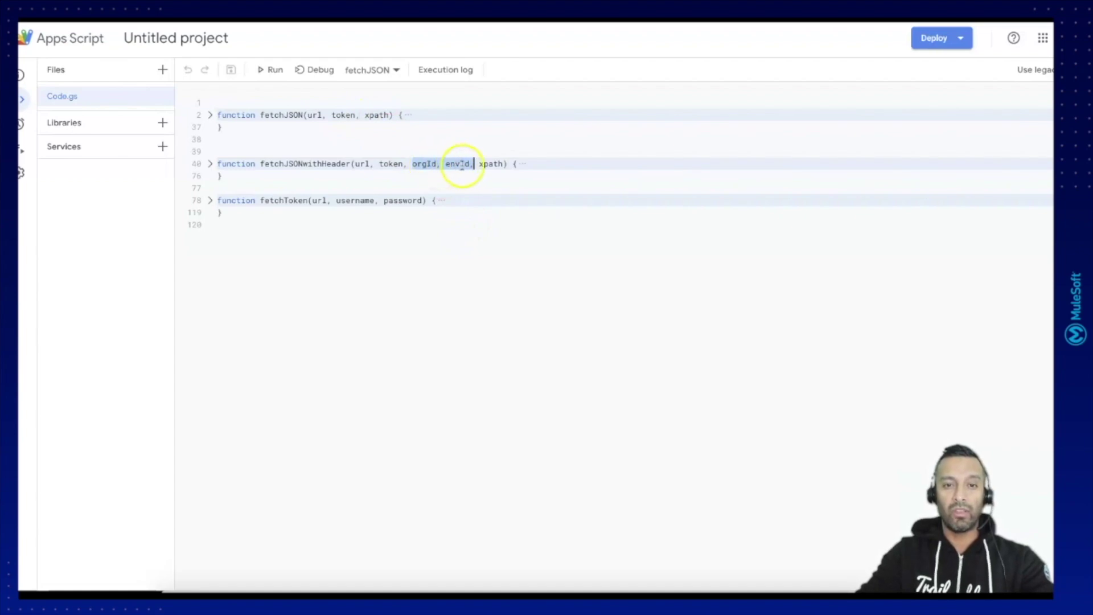
double_click(281, 164)
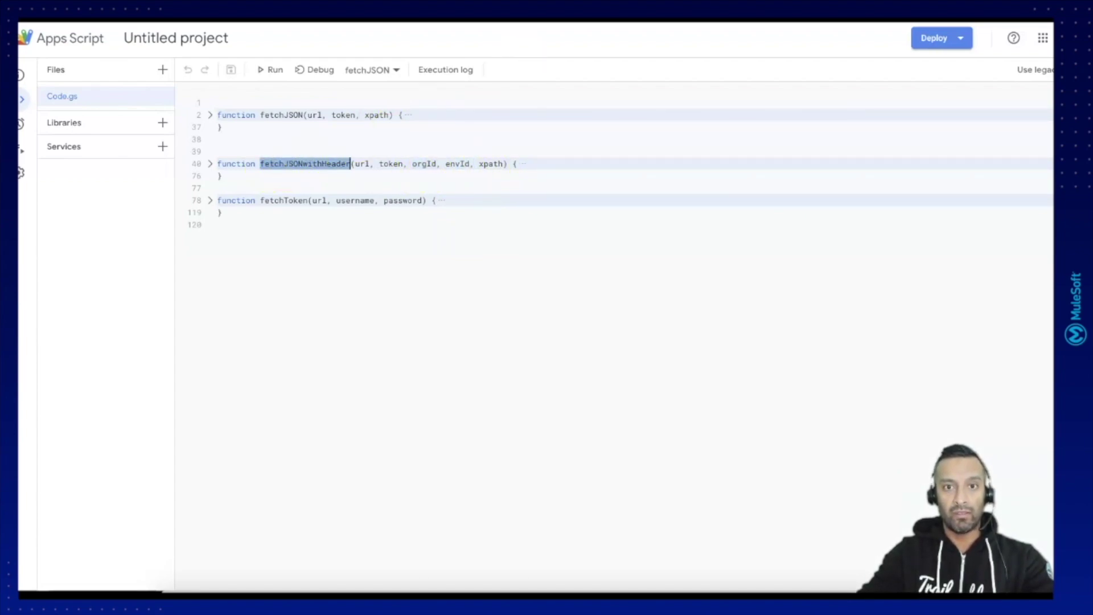
Start B2's formula as =iferror(fetchJSONWithHeader(Credentials!A2 & "".
key(ctrl+Tab)
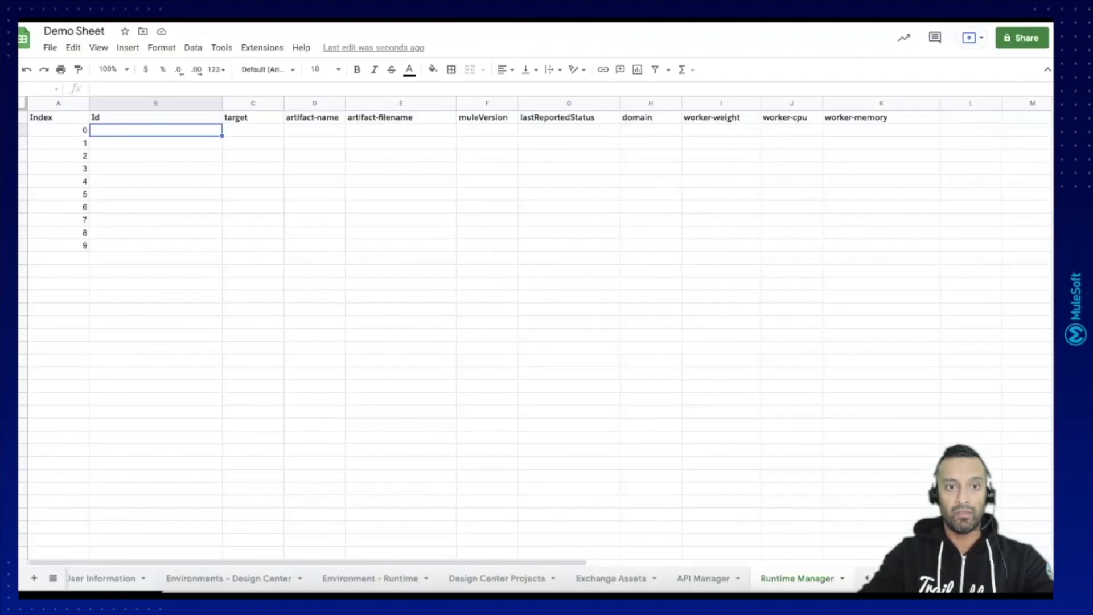
click(188, 89)
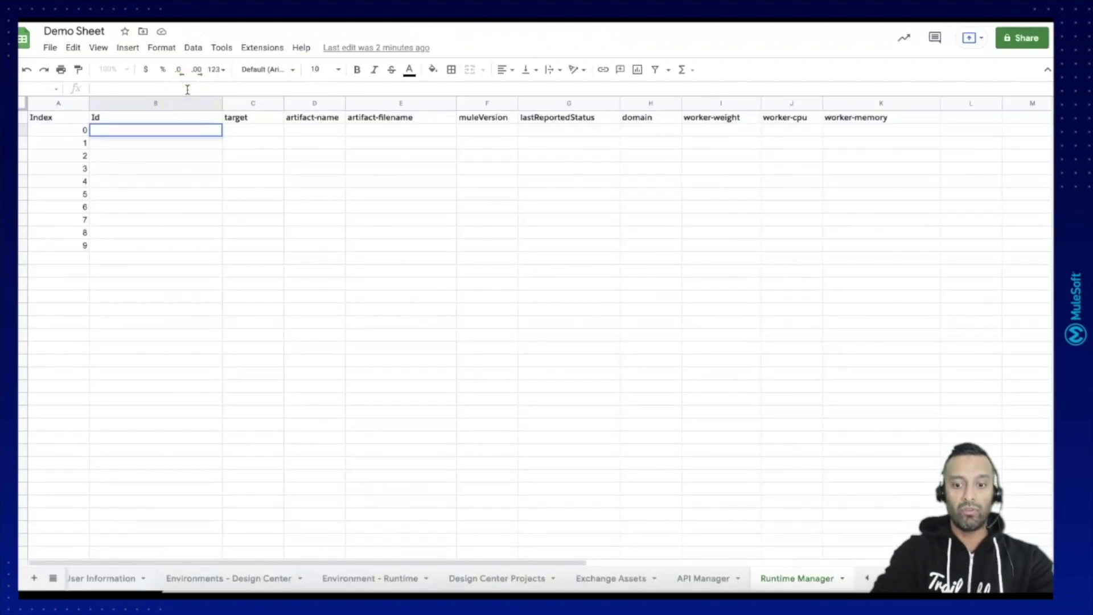
text(=iferror)
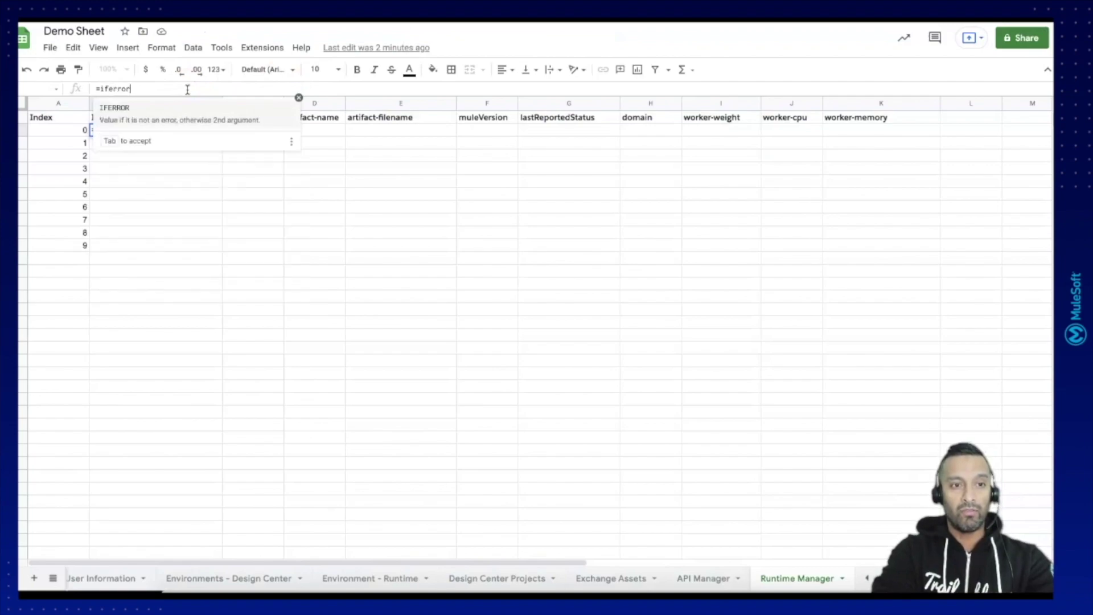
text(()
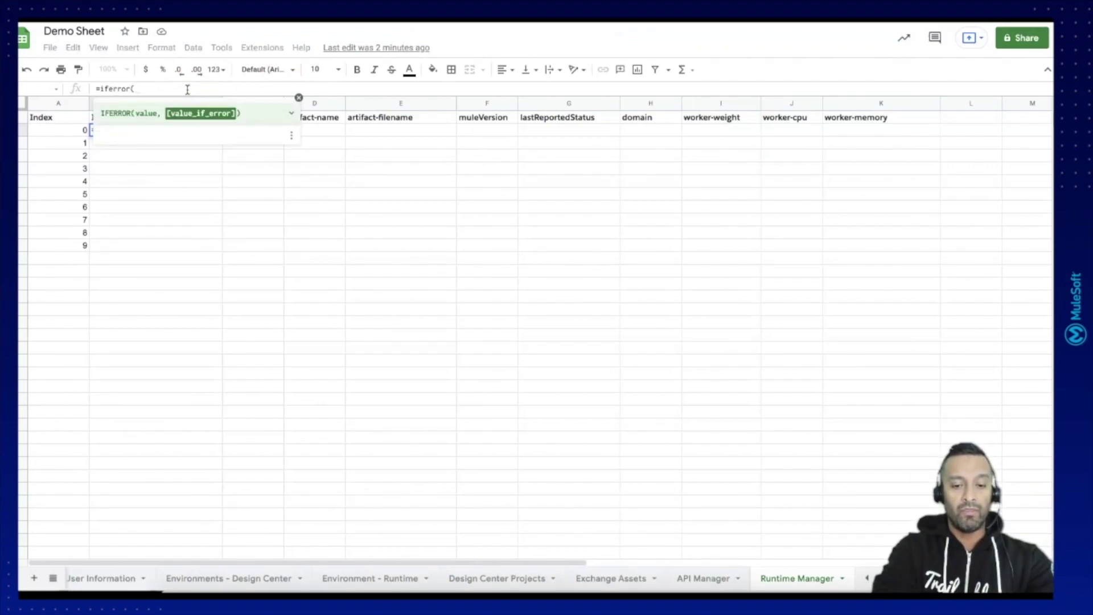
text(fetchJSONwithHeader)
text(()
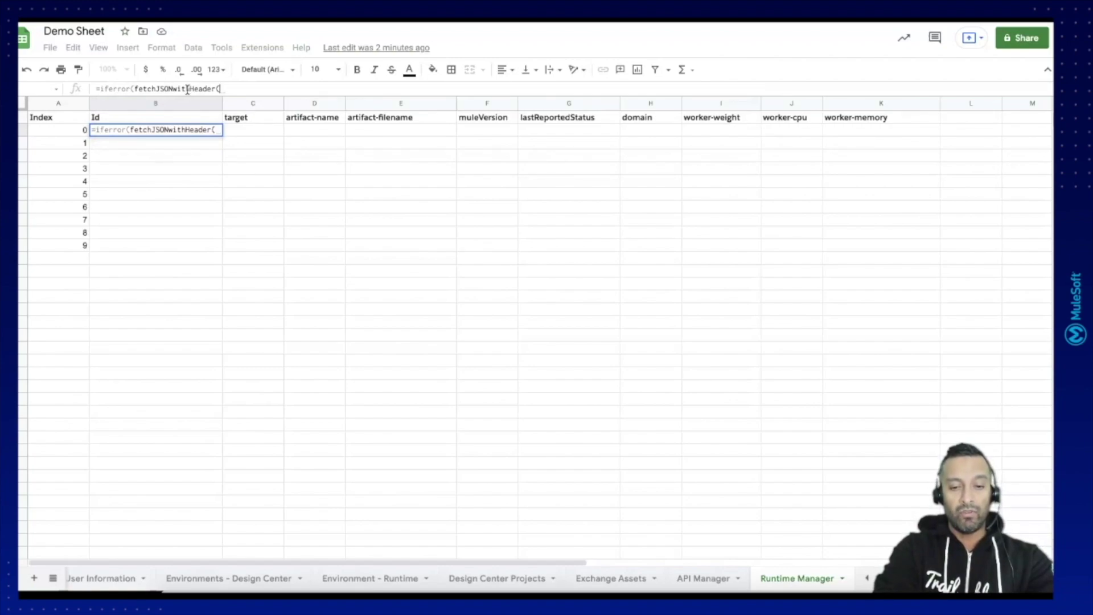
text(Cre)
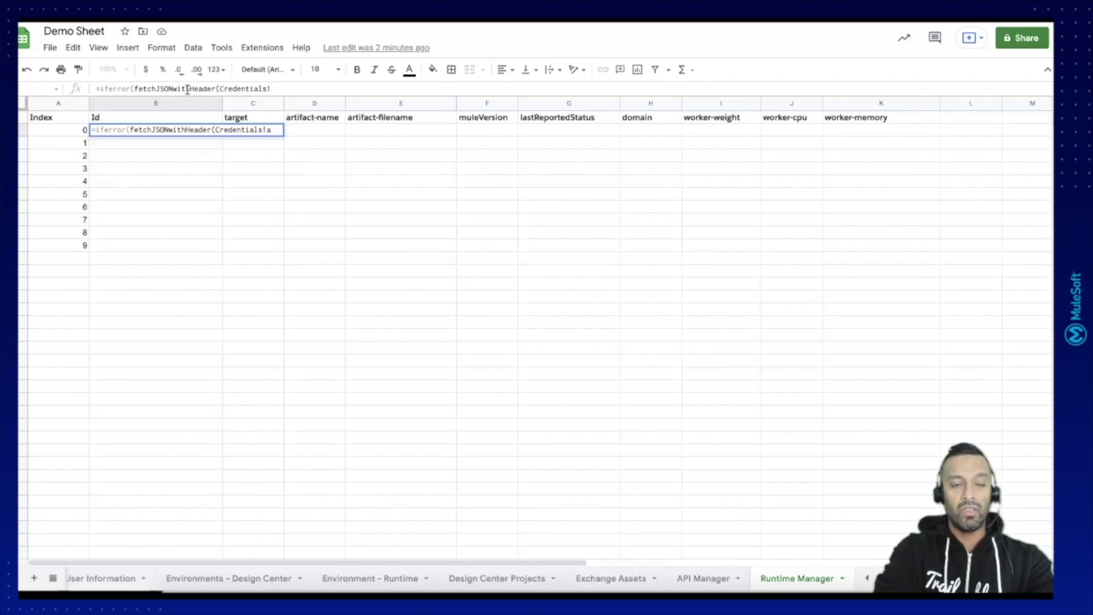
text(dentials!A2)
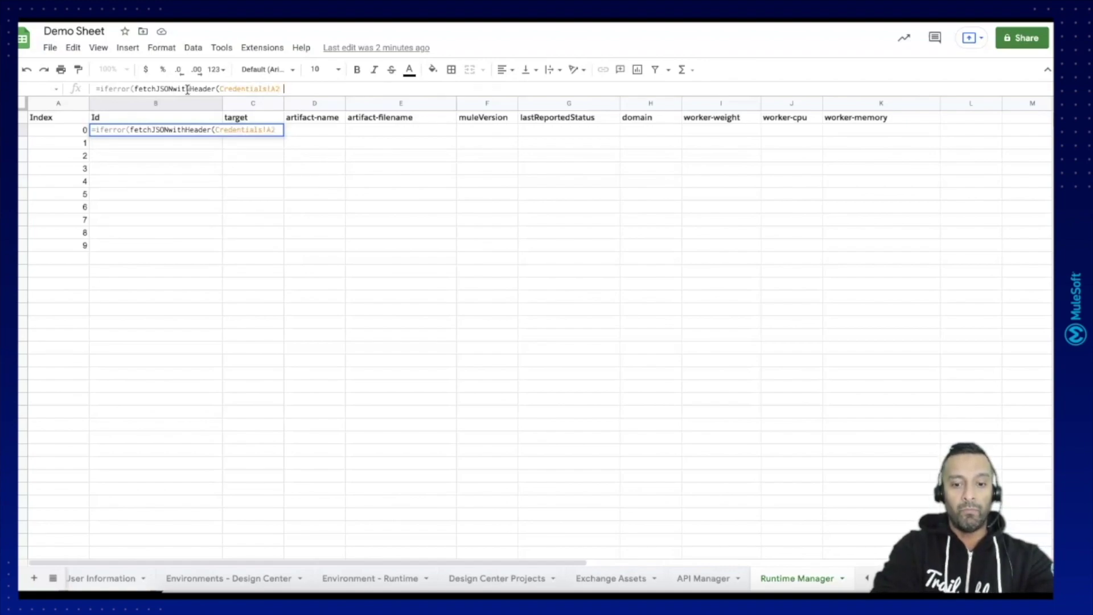
text( & "")
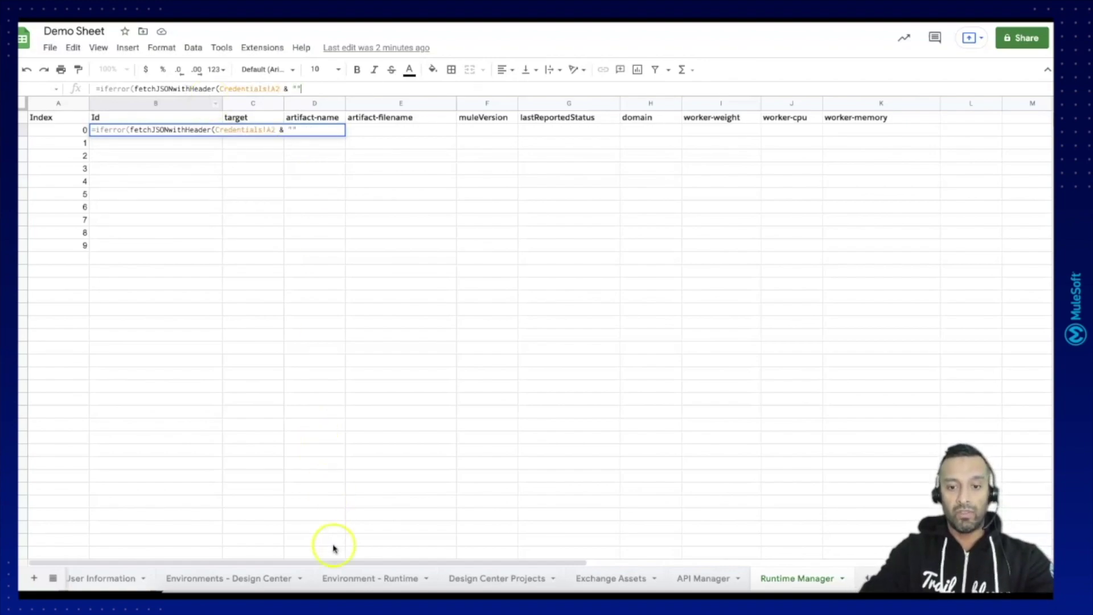
Insert the /armui/api/v1/applications path from Postman into the formula's quotes.
click(599, 592)
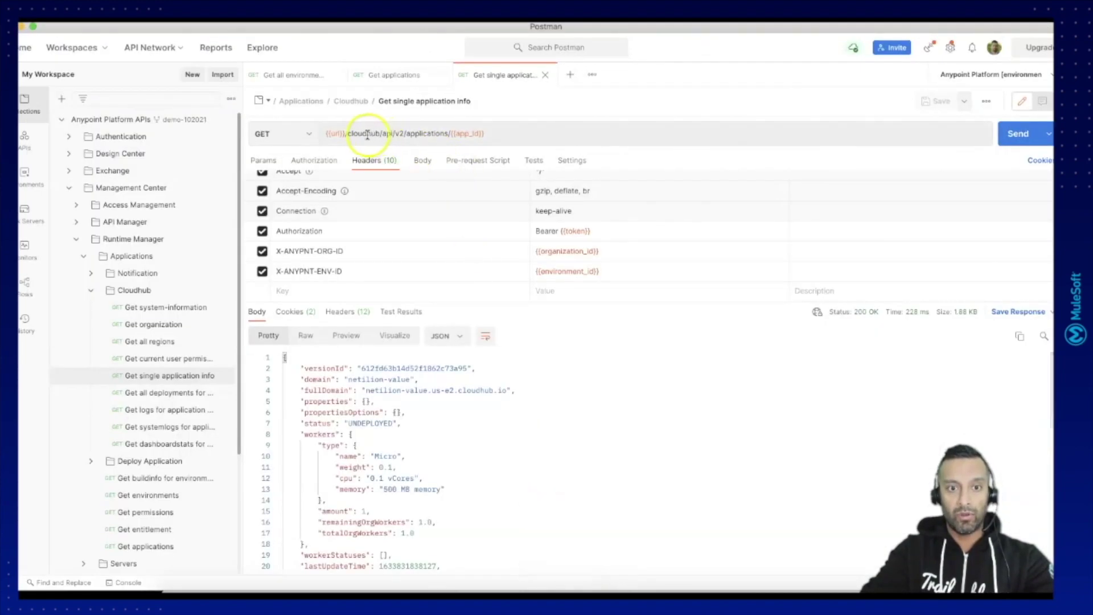
click(411, 75)
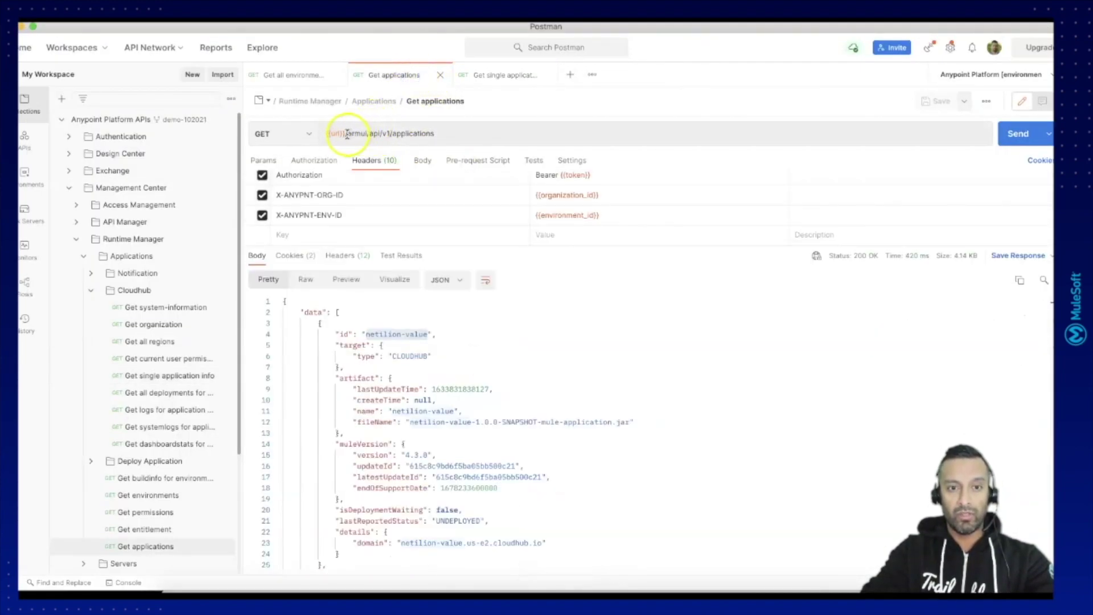
drag(345, 133, 475, 130)
key(ctrl+c)
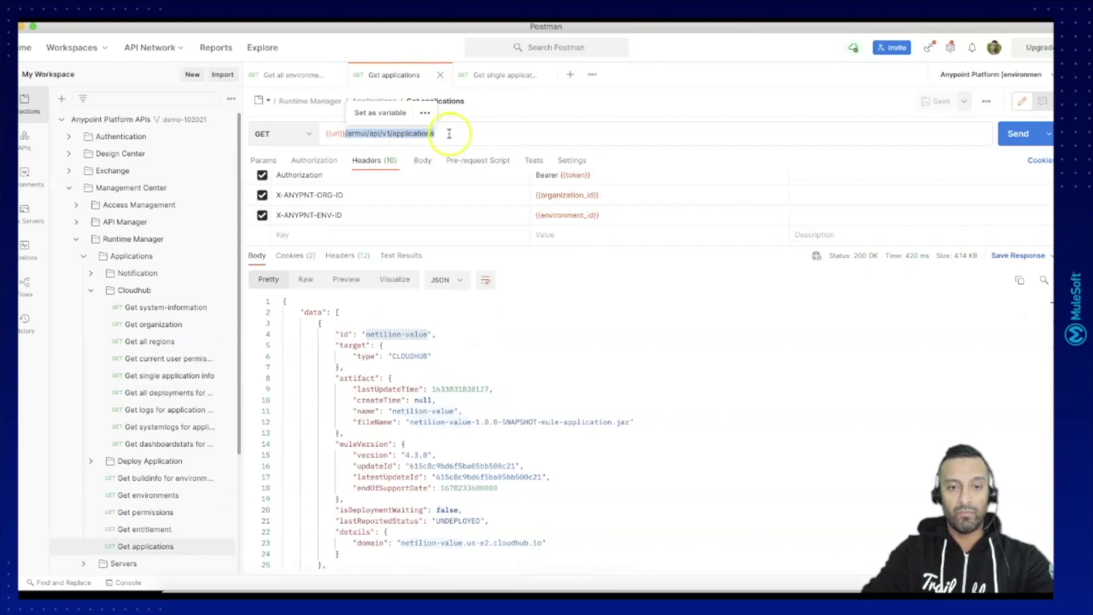
key(super+Tab)
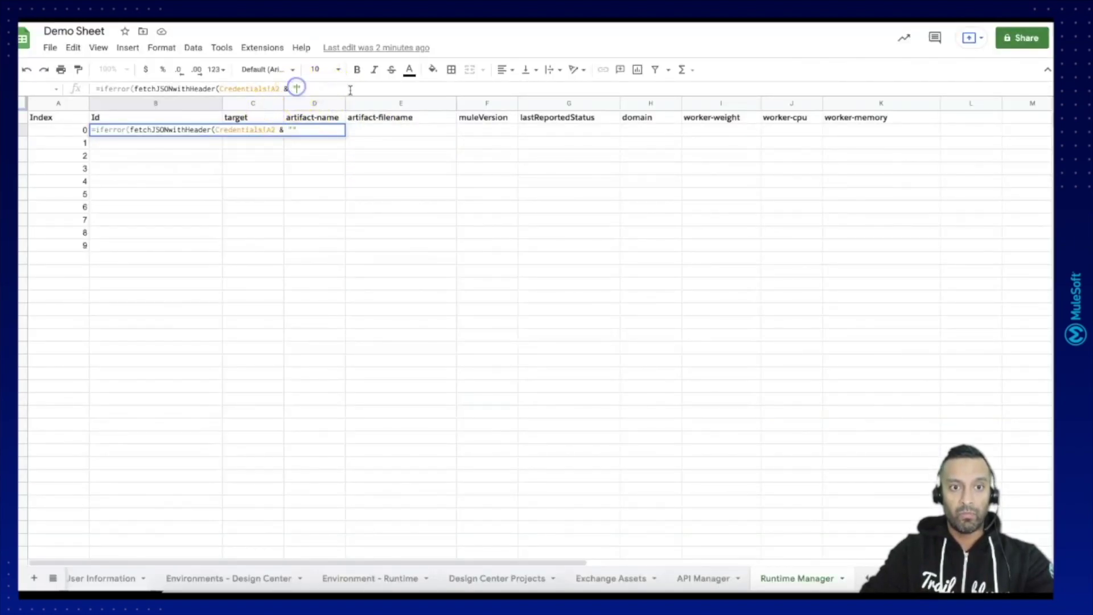
key(ctrl+v)
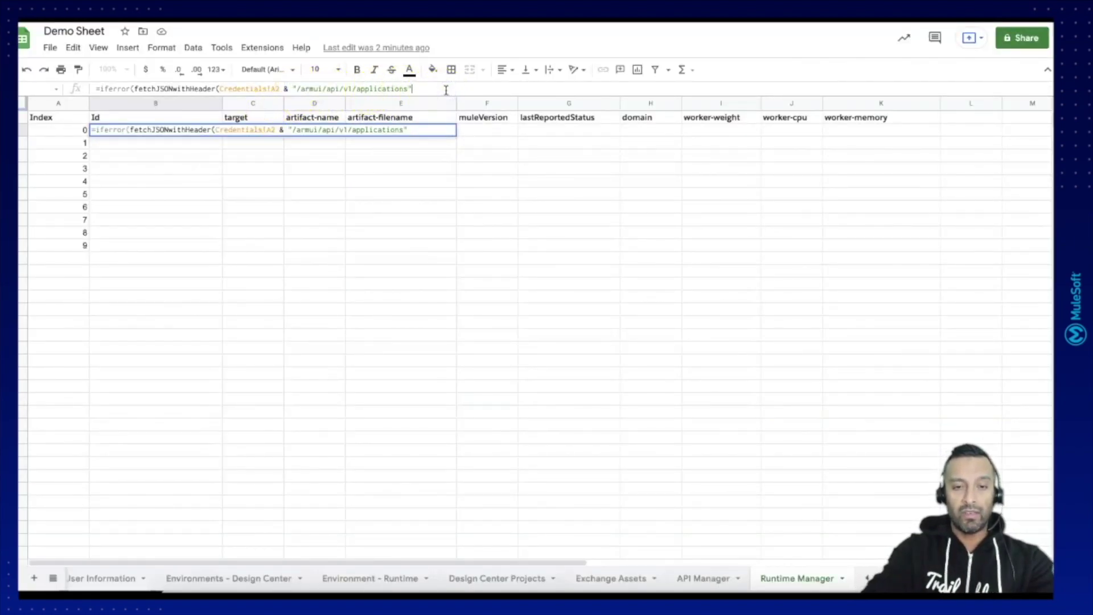
text(,)
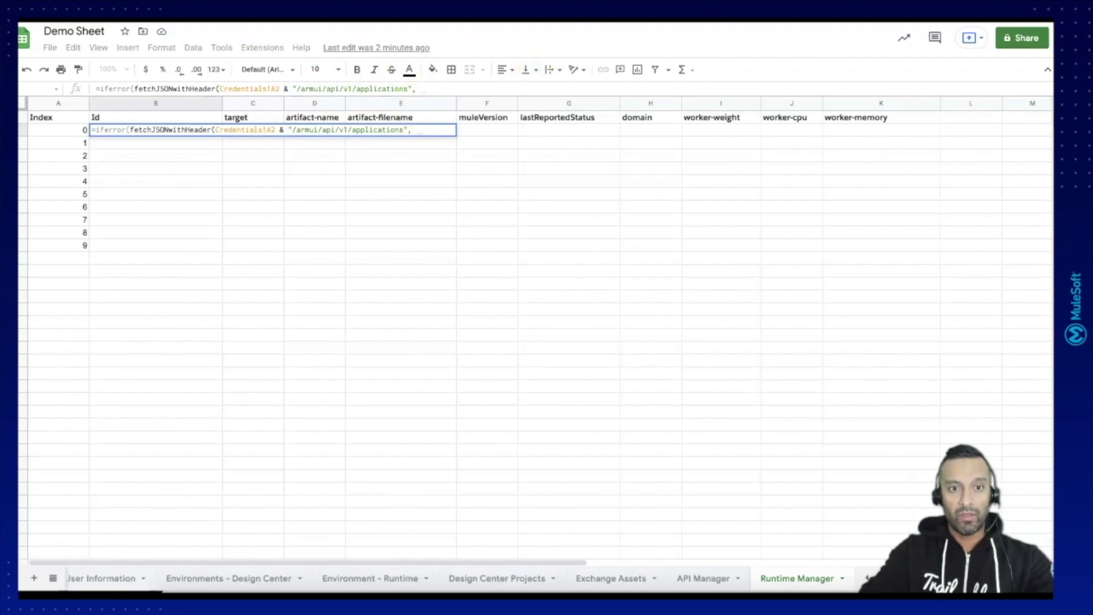
Add the Credentials!D2 and 'User Information'!B5 arguments after checking the function's parameters.
key(super+Tab)
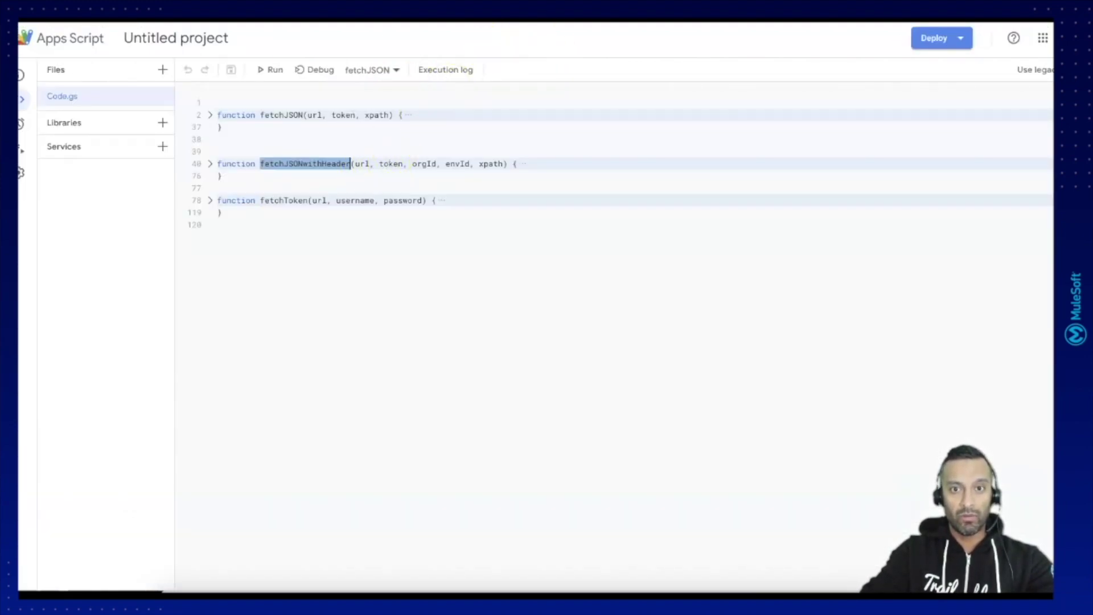
key(super+Tab)
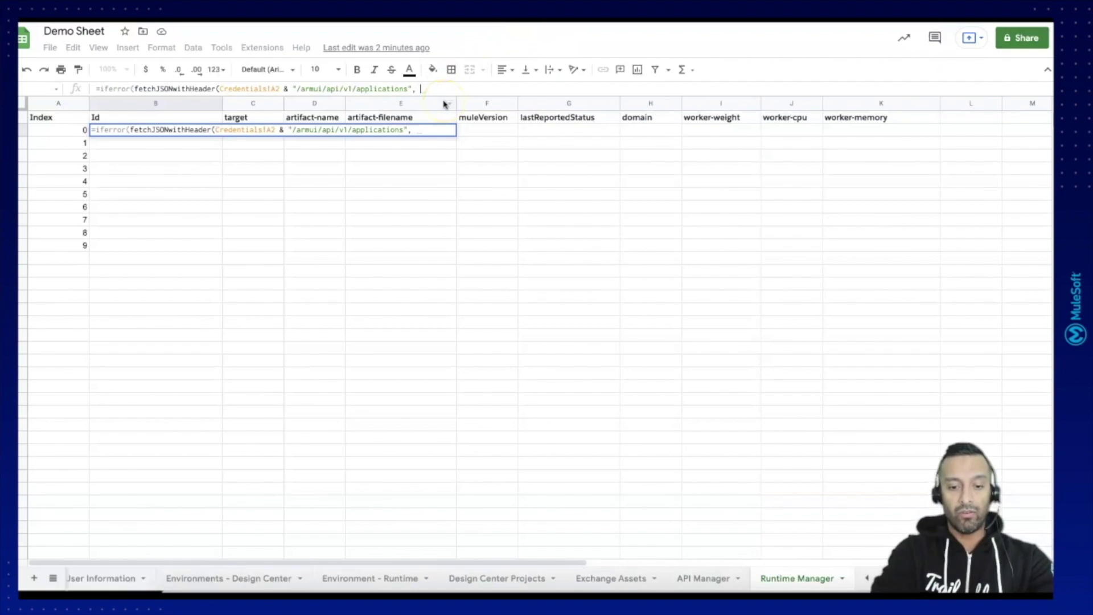
text(Credenti)
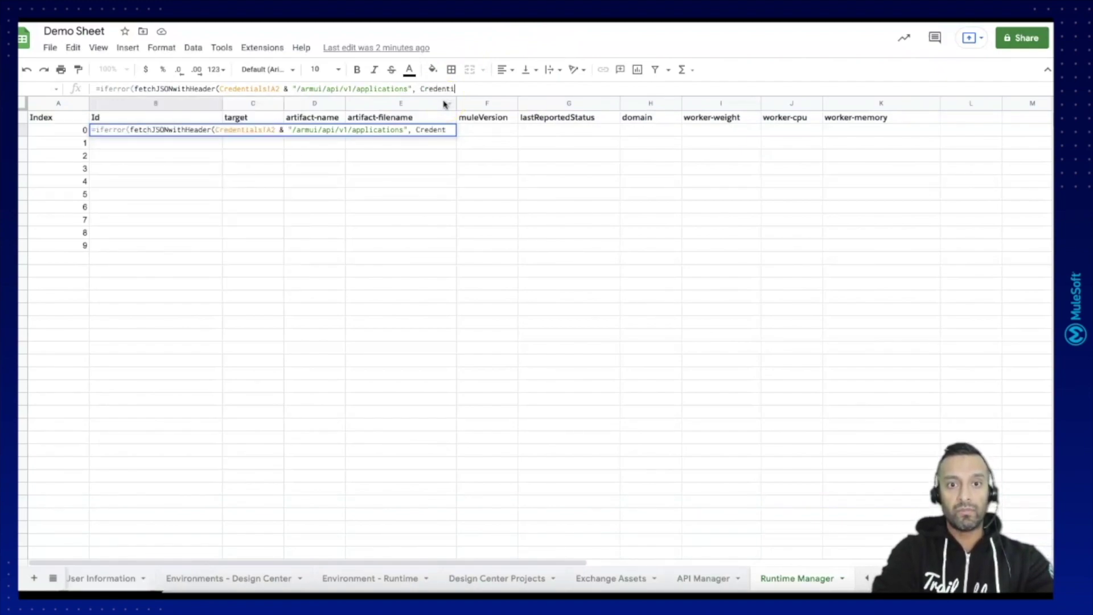
text(als!D2,)
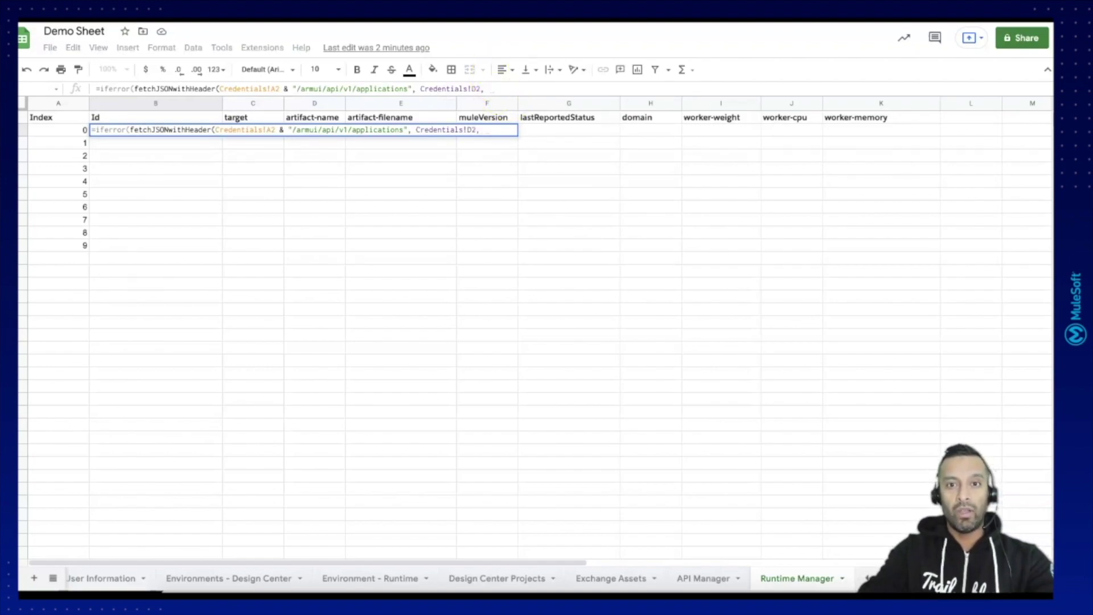
click(562, 25)
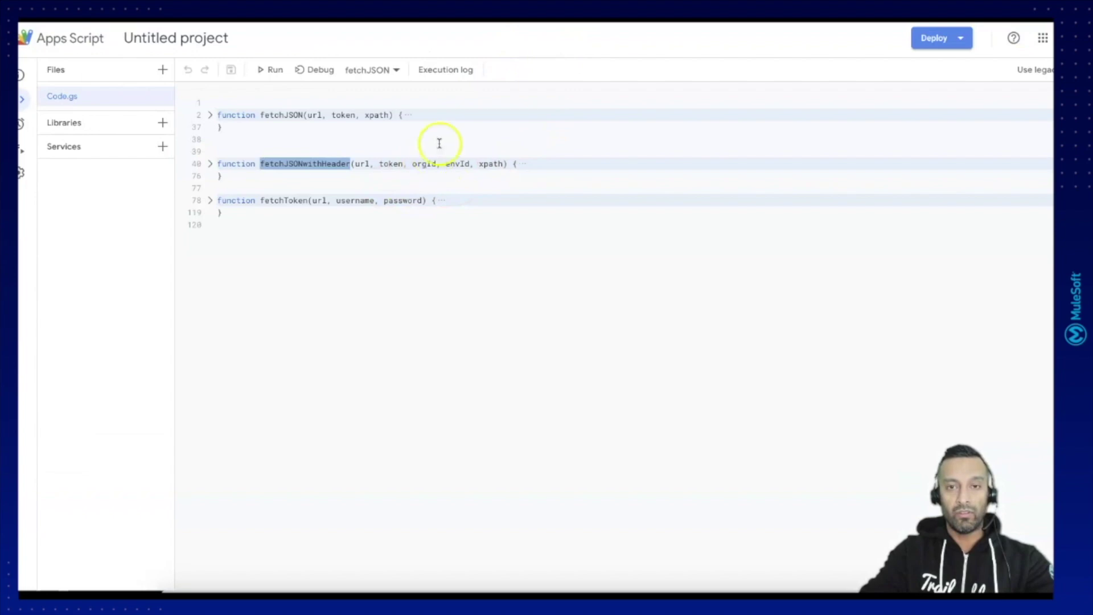
key(ctrl+shift+Tab)
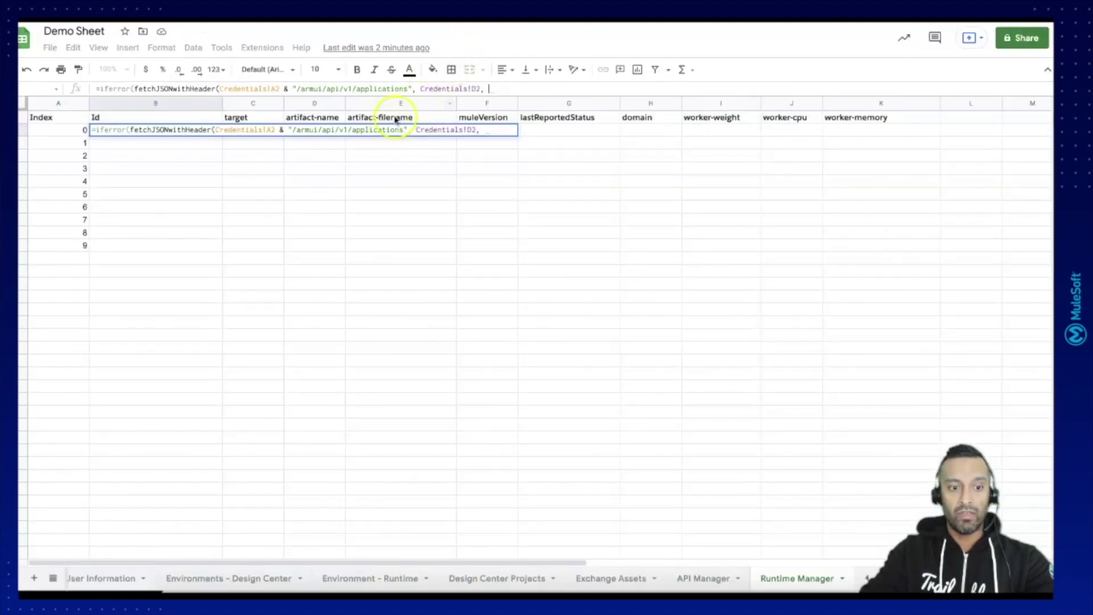
text(')
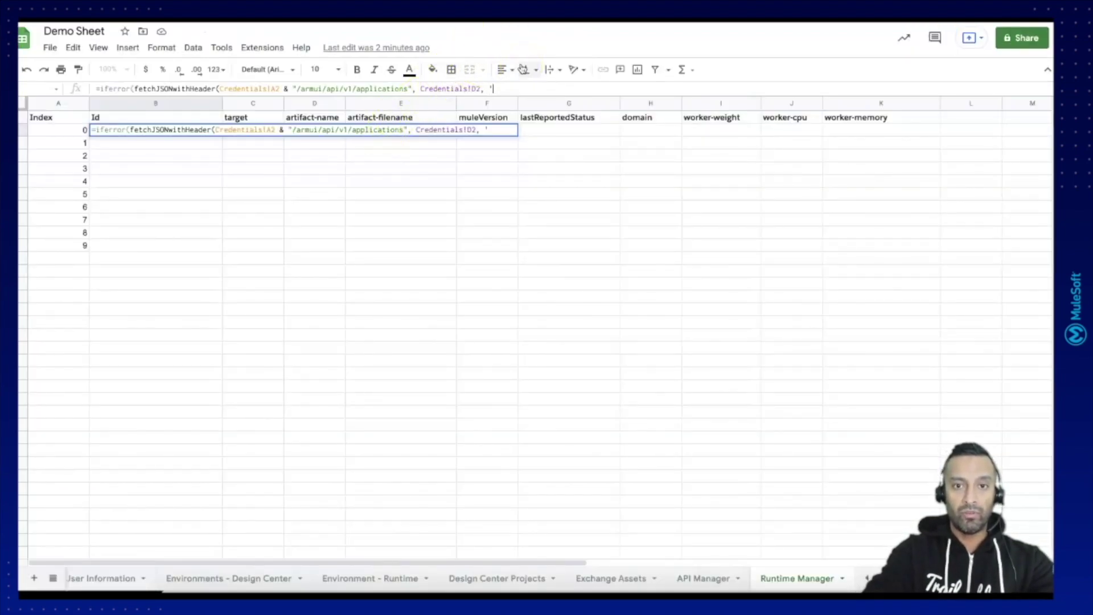
text(User I)
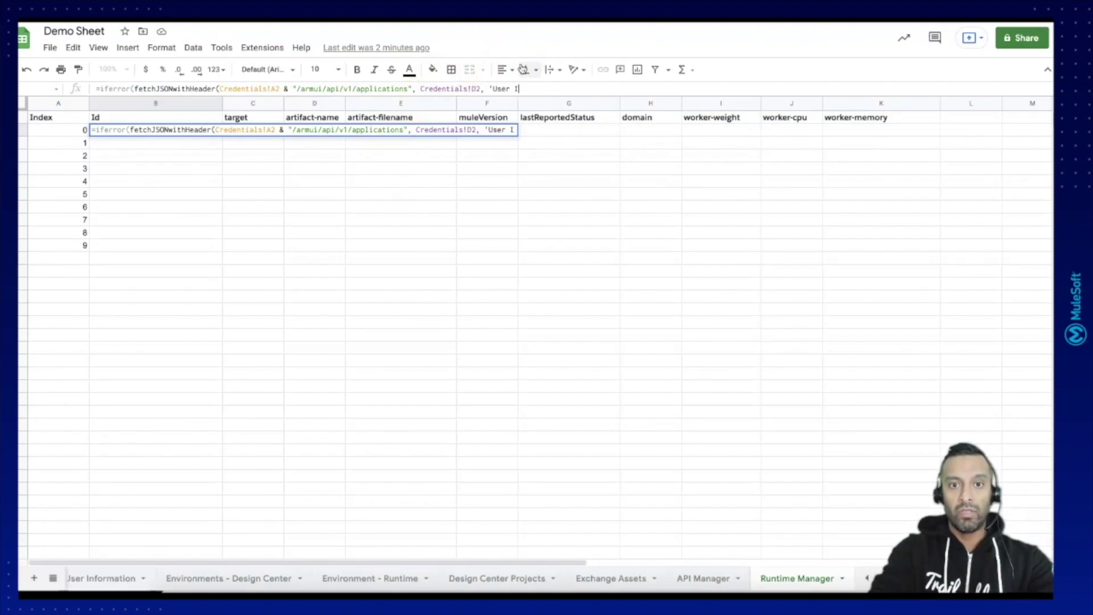
text(nformation'!B)
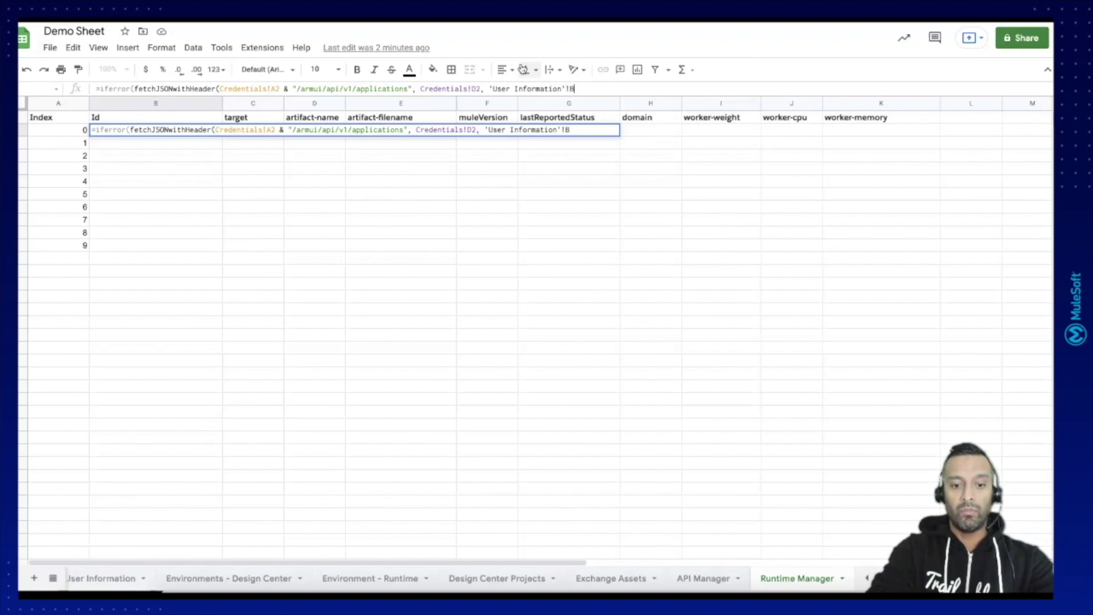
text(5)
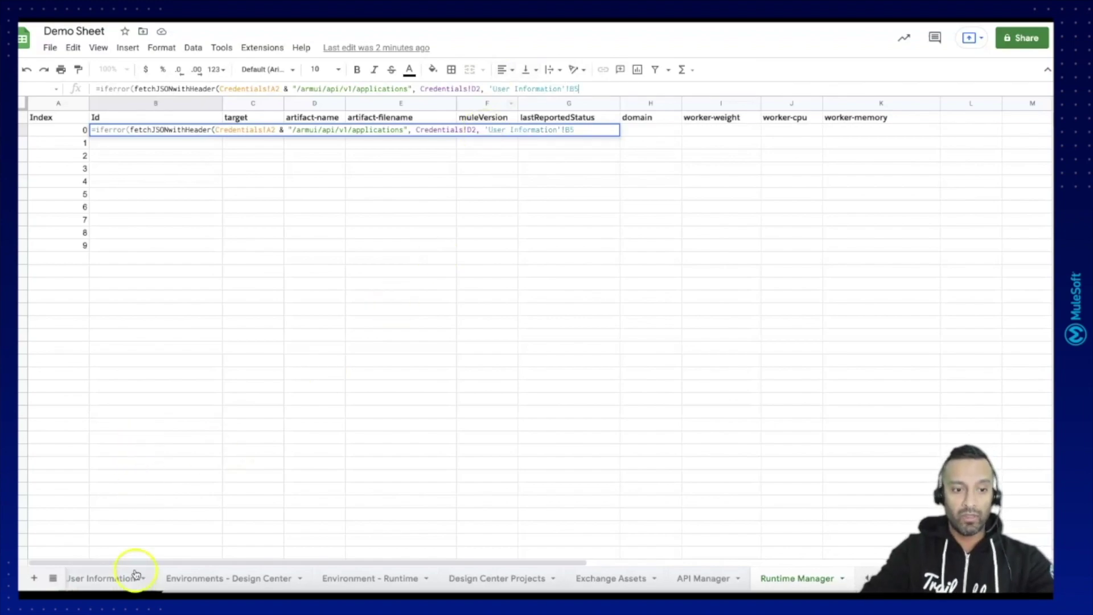
After checking the orgId and the JSON response, finish B2's formula with path "data/" & A2 & "/id" and an "" fallback.
click(115, 578)
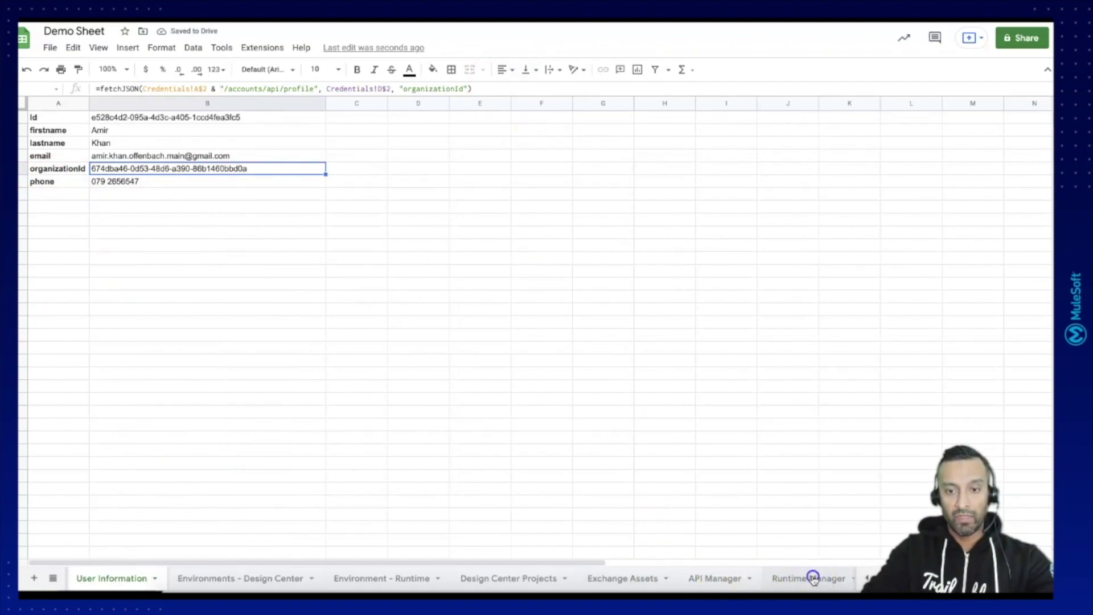
click(813, 579)
click(578, 88)
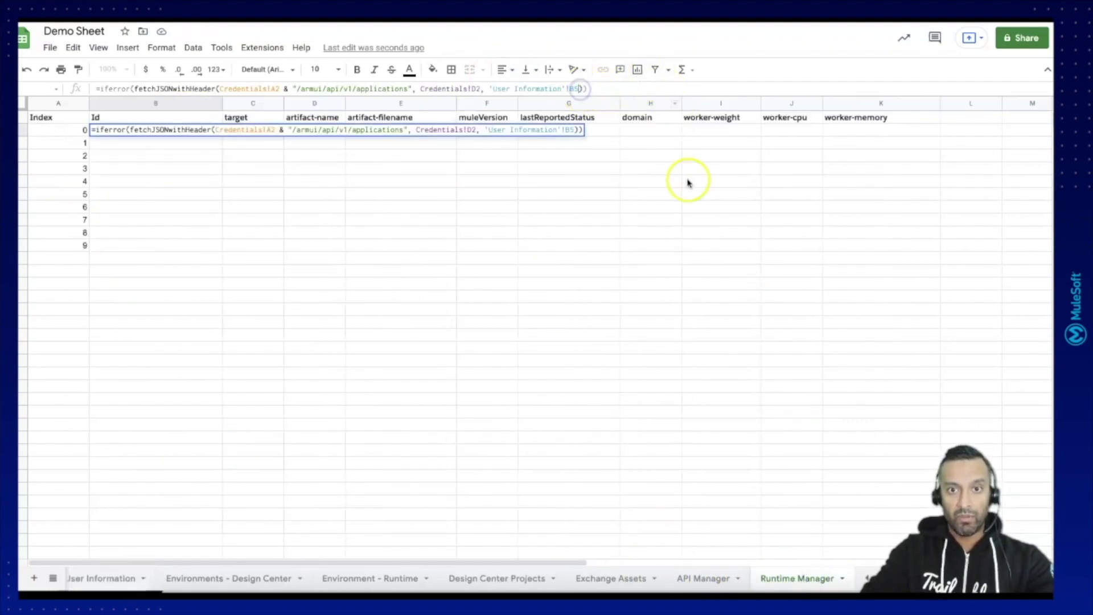
text(,)
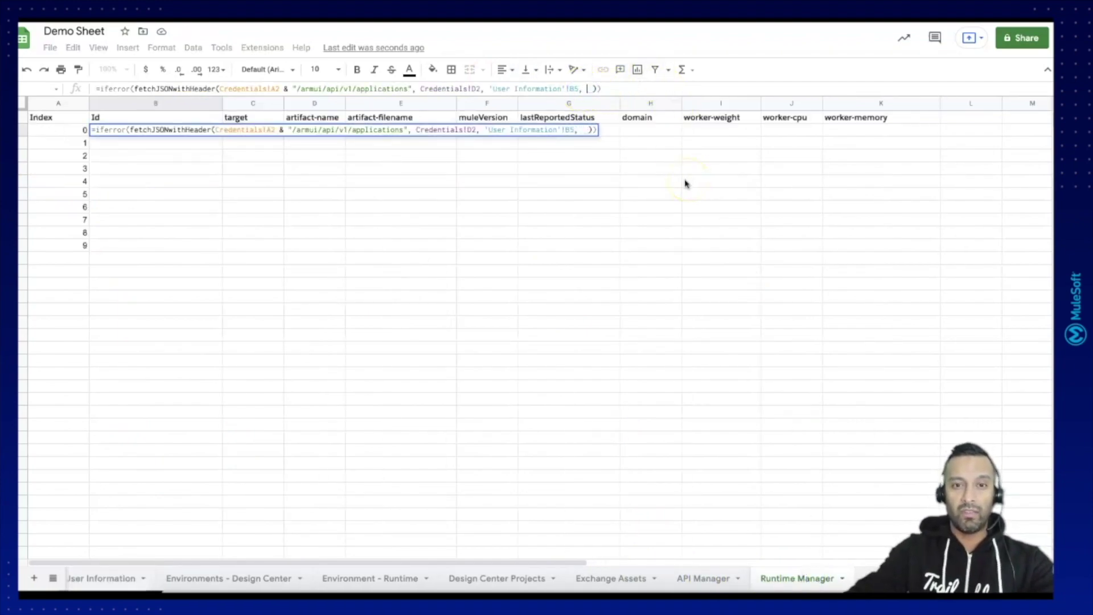
key(alt+Tab)
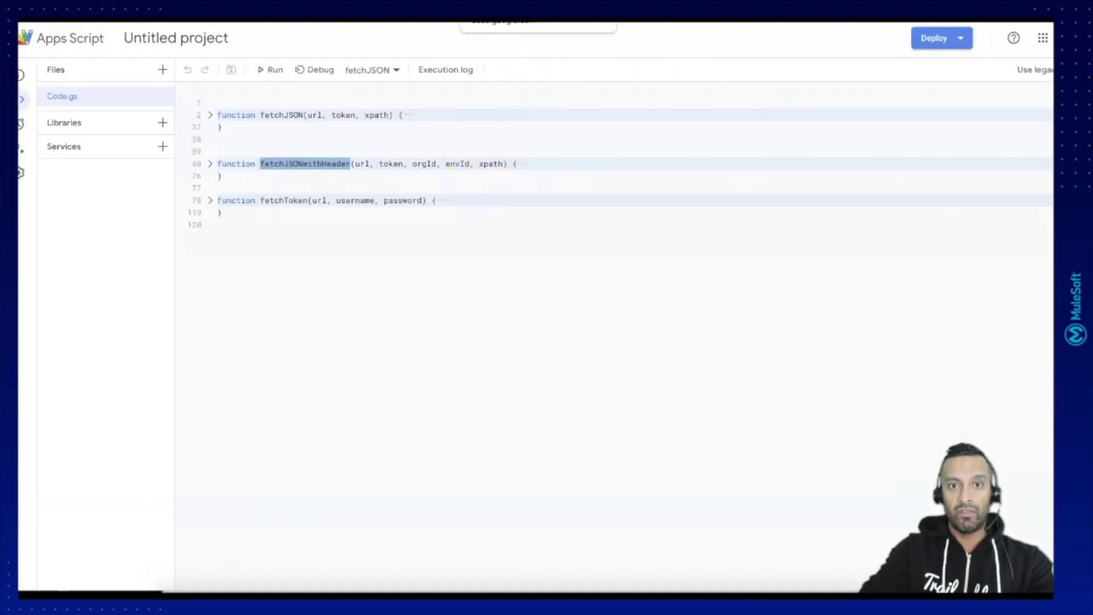
key(alt+Tab)
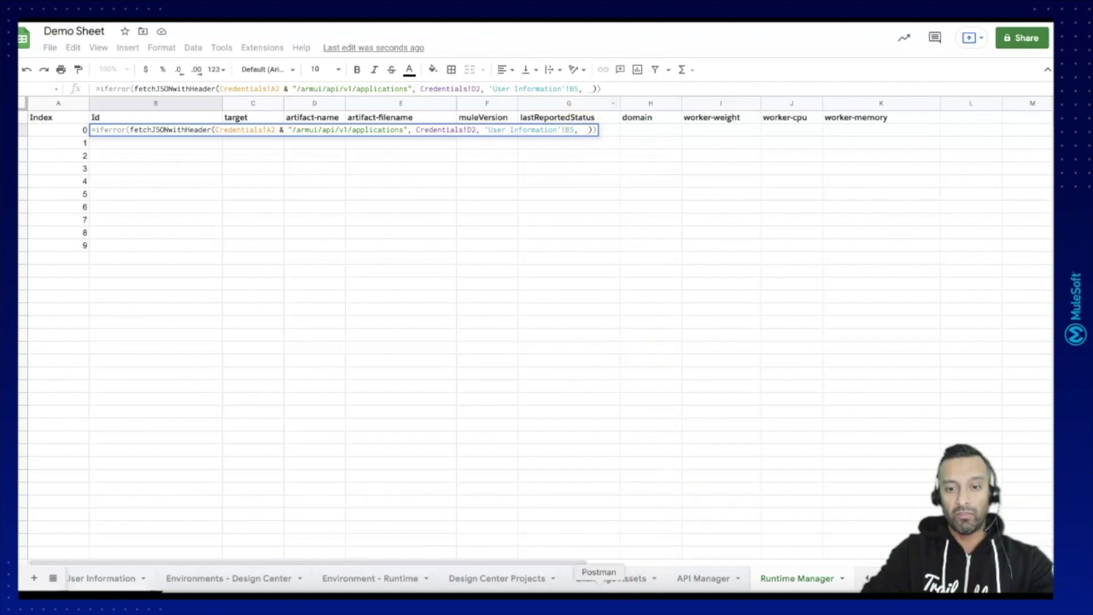
key(alt+Tab)
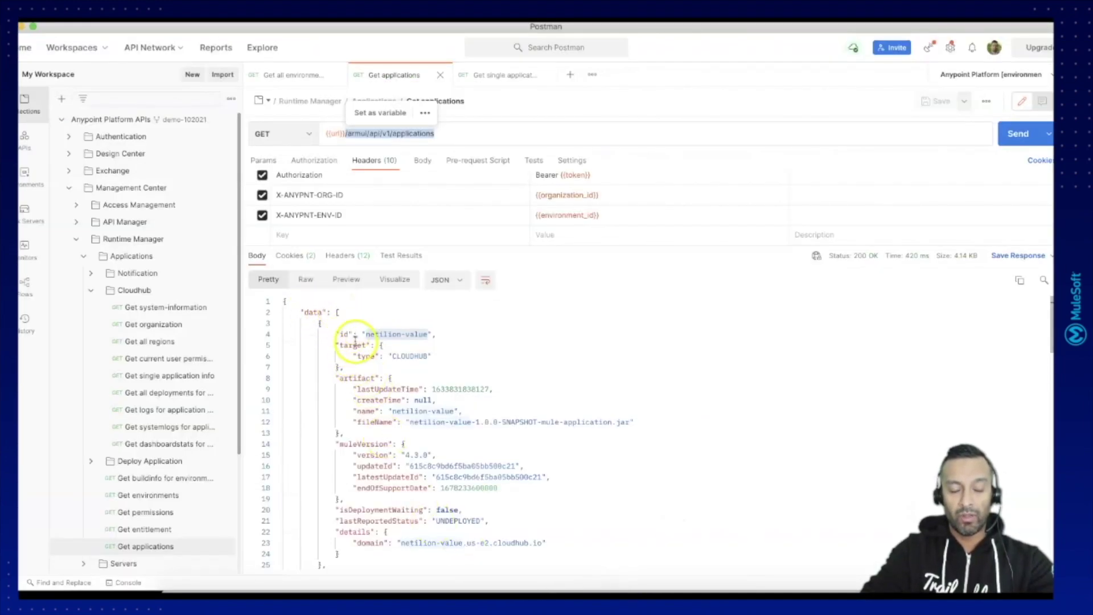
key(alt+Tab)
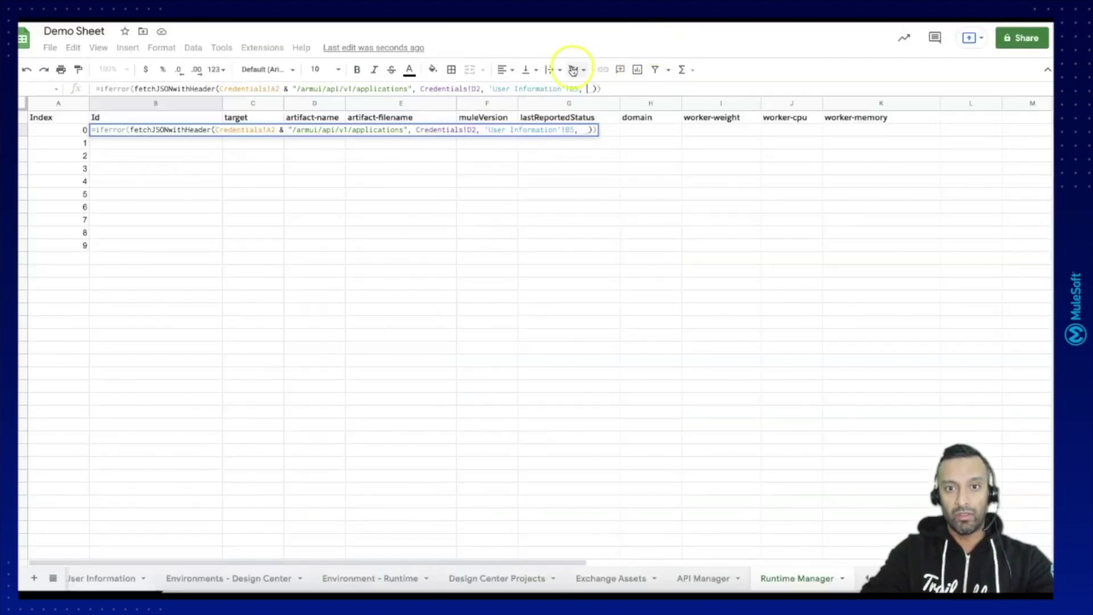
text("data/)
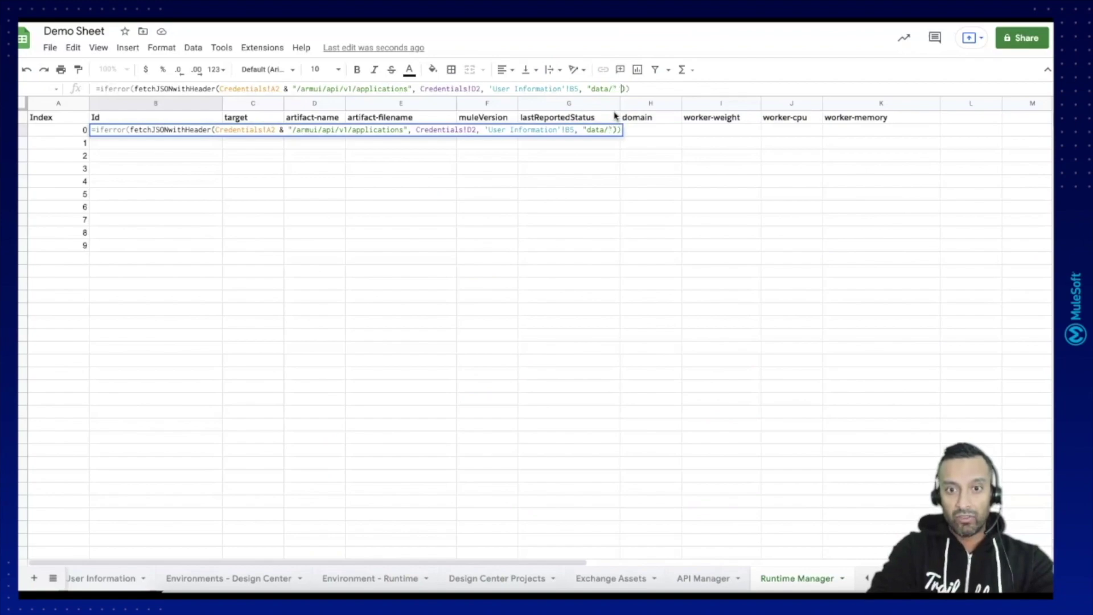
text( & )
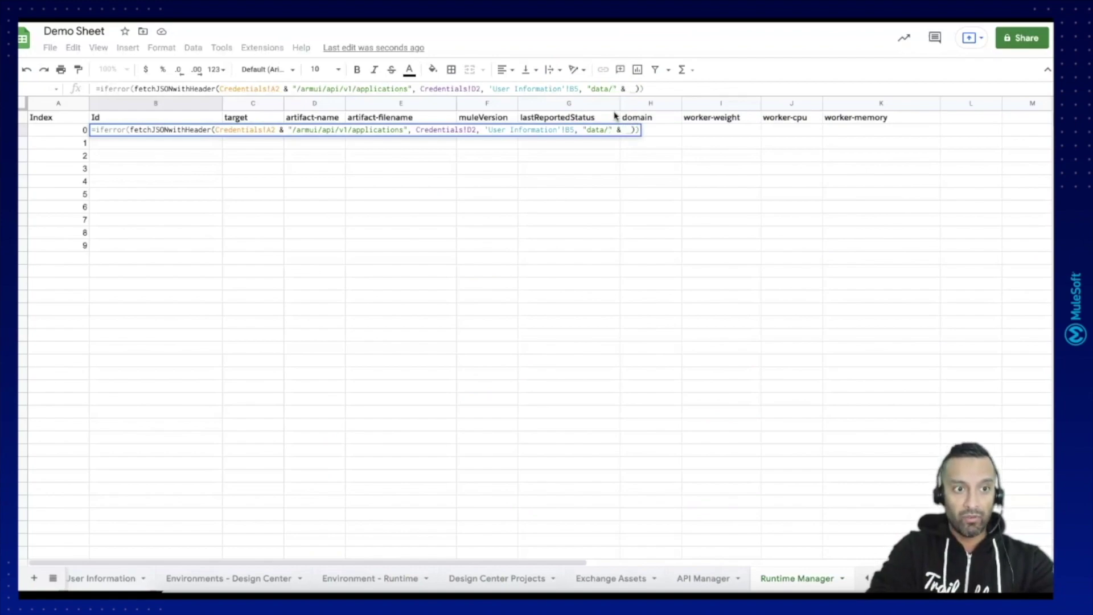
text(A)
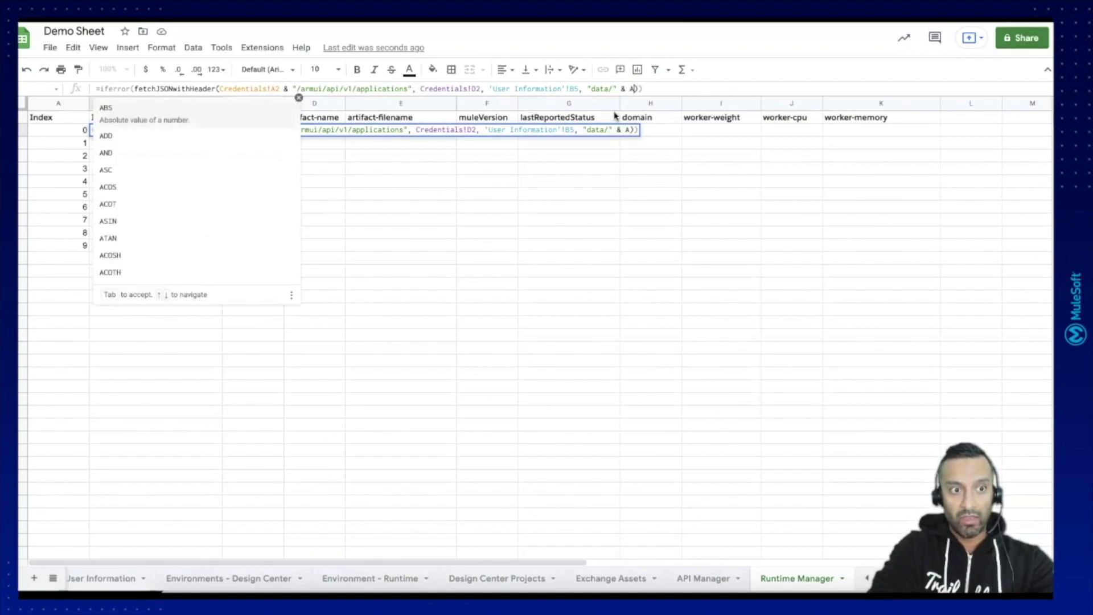
text(2 & "/id)
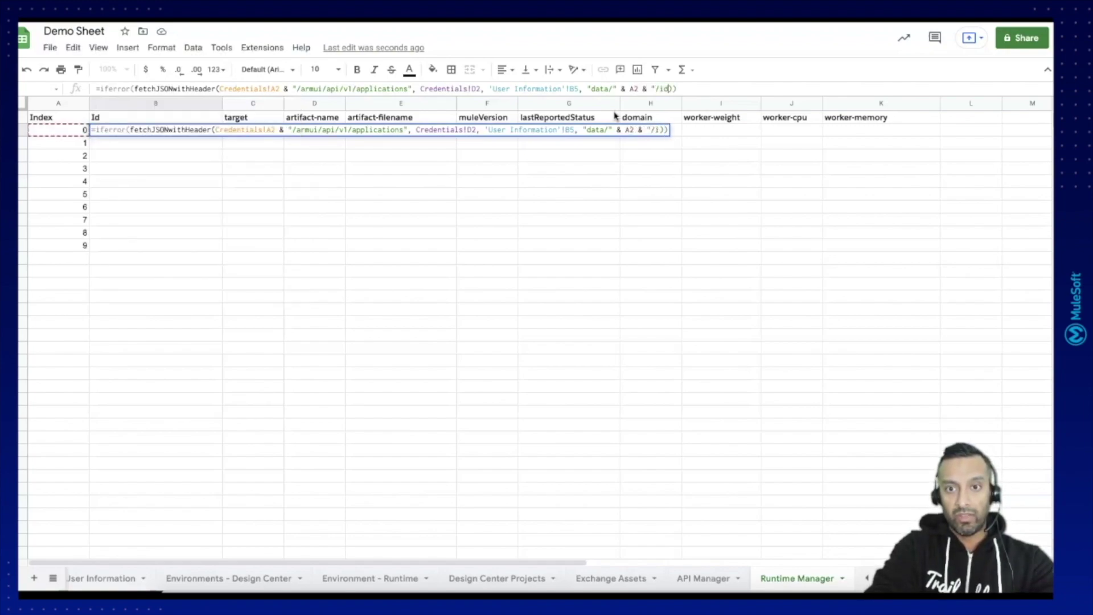
text("))
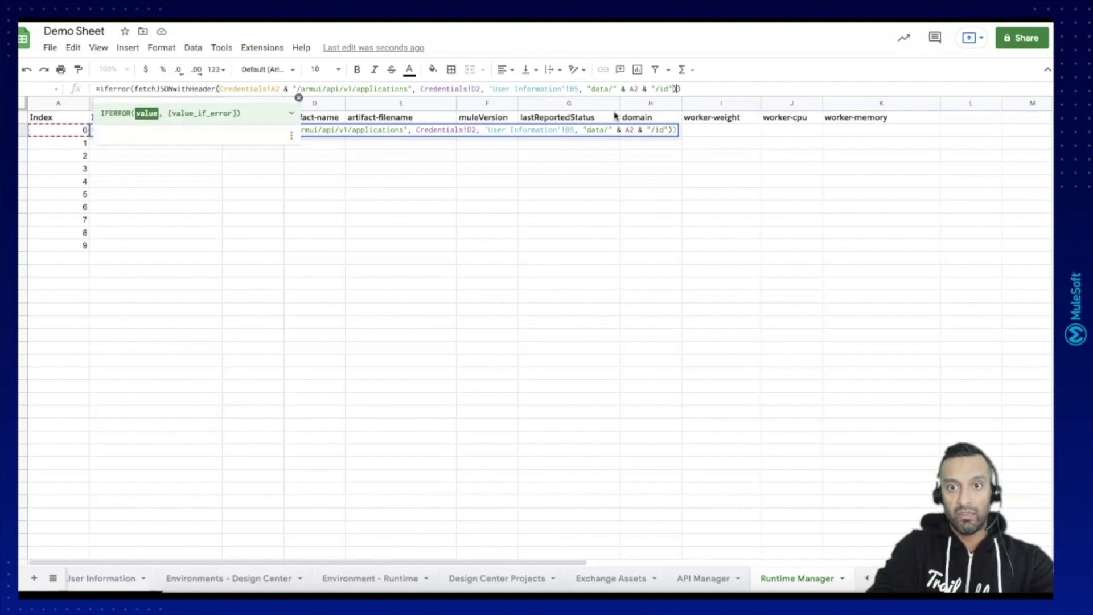
text(, "")
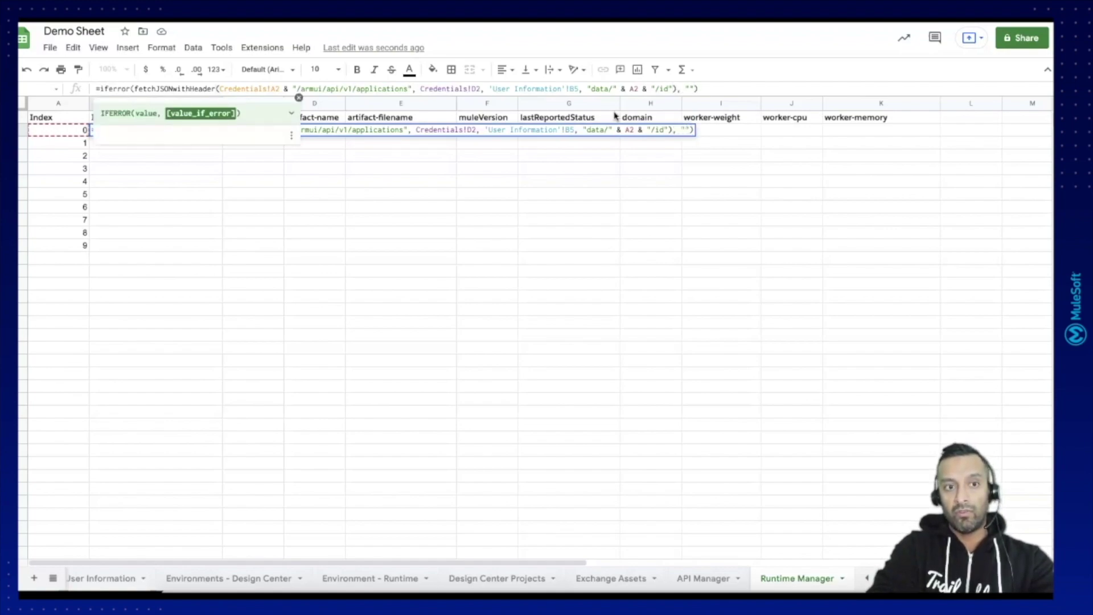
key(Return)
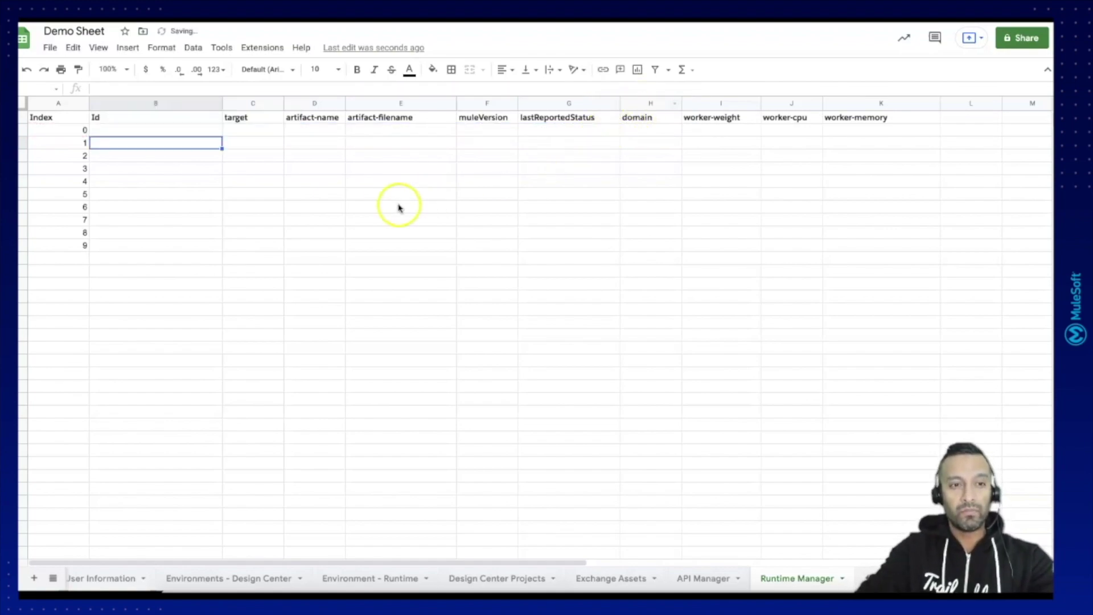
Strip the IFERROR wrapper and empty-string fallback from B2's formula to expose its error.
click(169, 133)
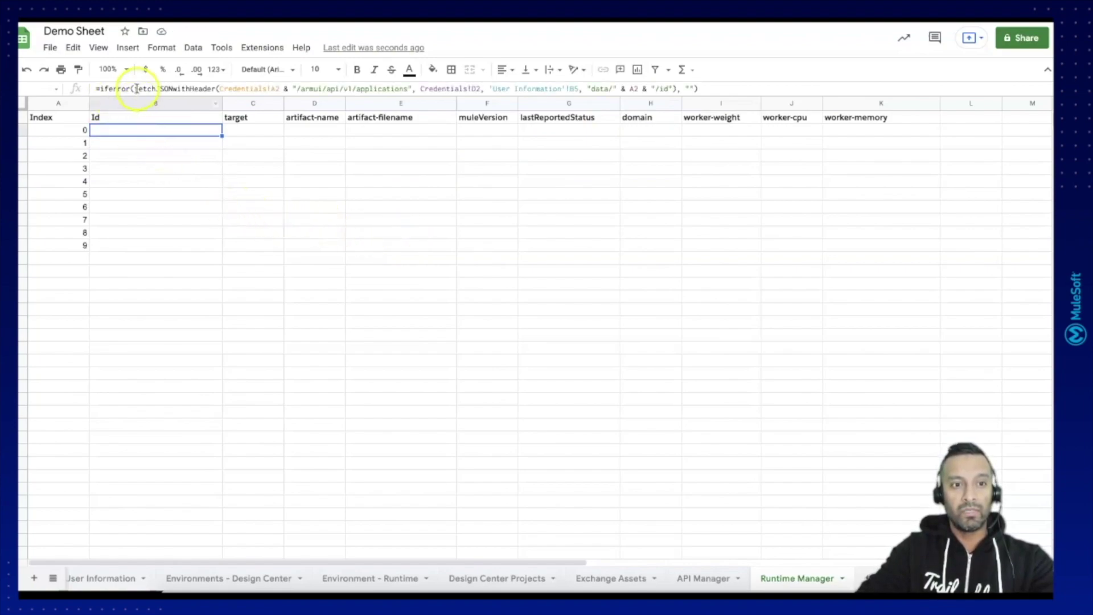
click(118, 88)
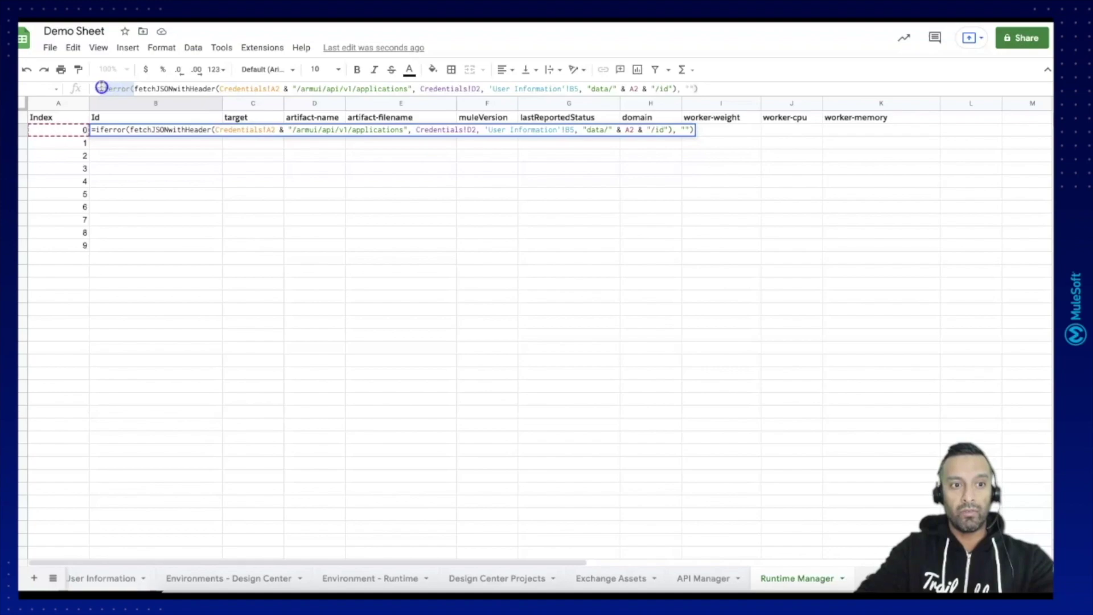
key(BackSpace)
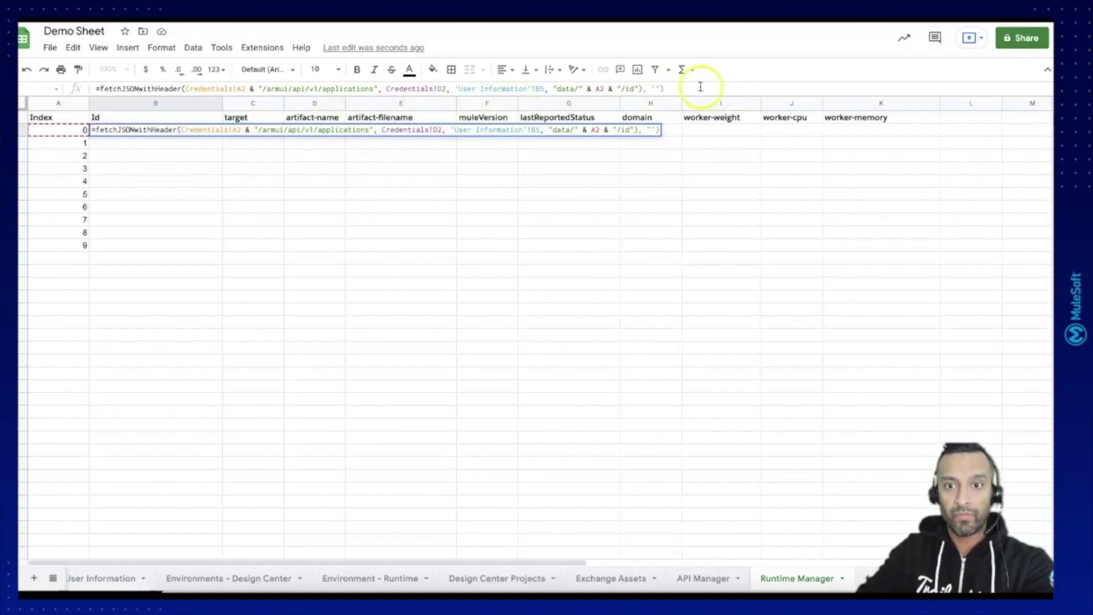
click(701, 87)
key(BackSpace)
key(BackSpace)
key(BackSpace)
key(BackSpace)
key(BackSpace)
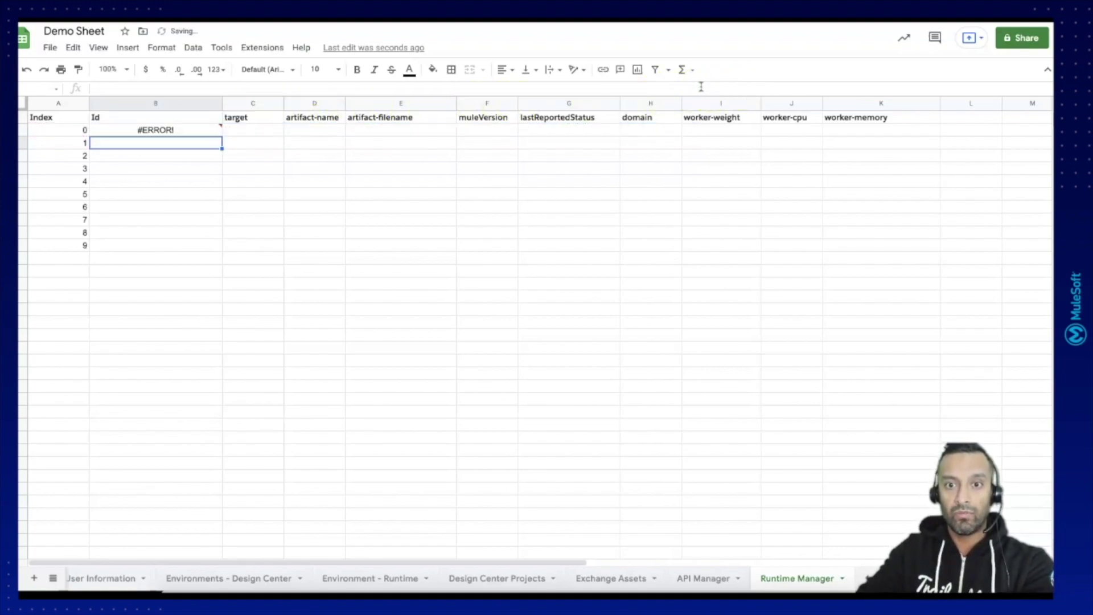
mouse_move(179, 137)
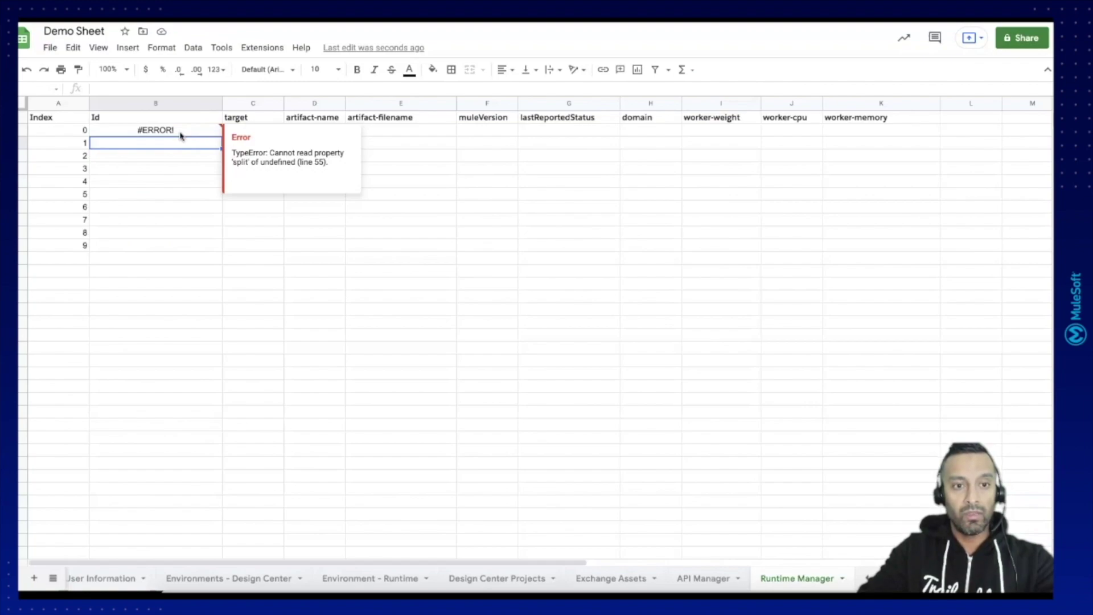
click(180, 135)
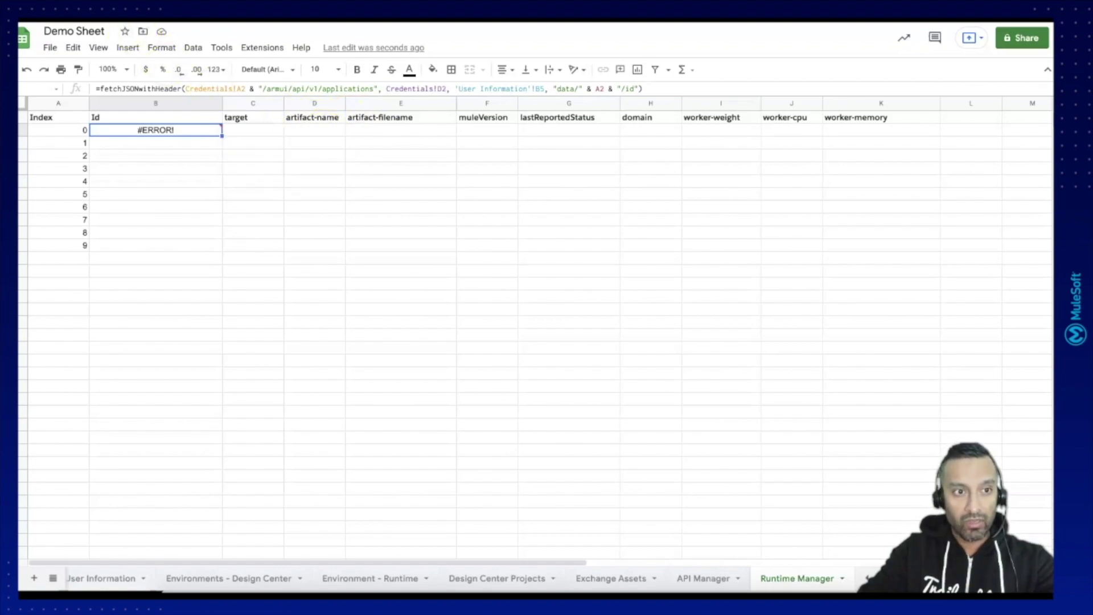
click(551, 88)
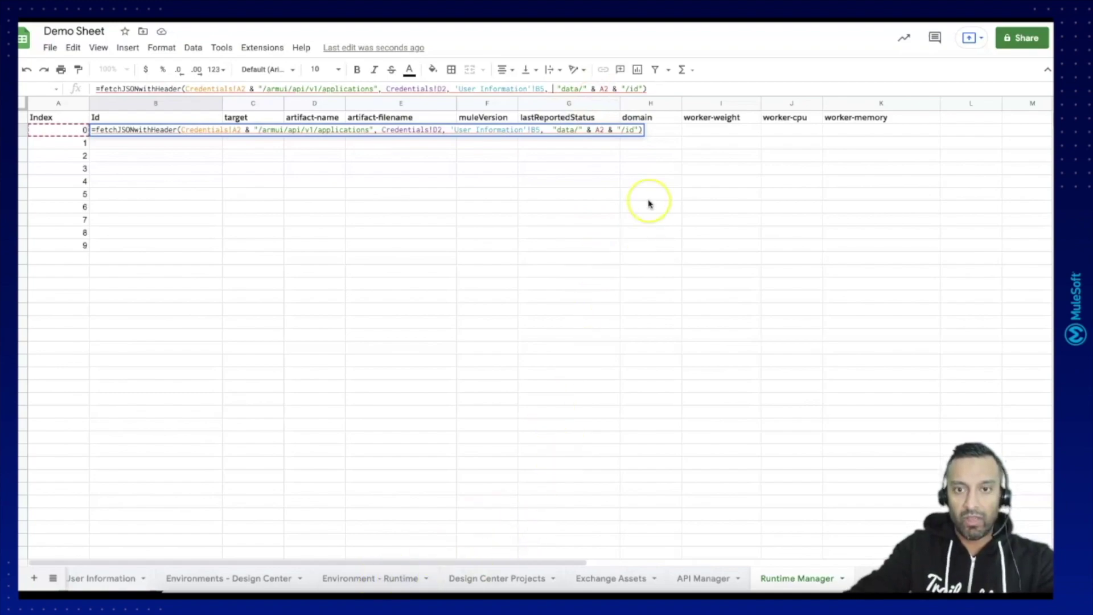
Add 'Environment - Runtime'!B2 as a new argument in B2's fetchJSONWithHeader formula.
text('Environ)
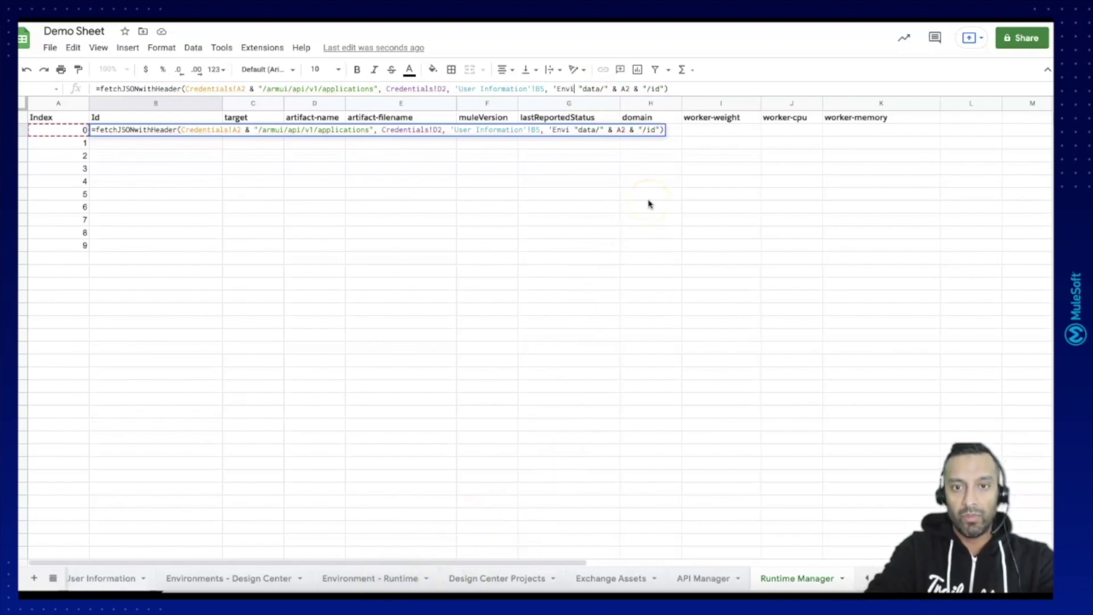
text(ment - R)
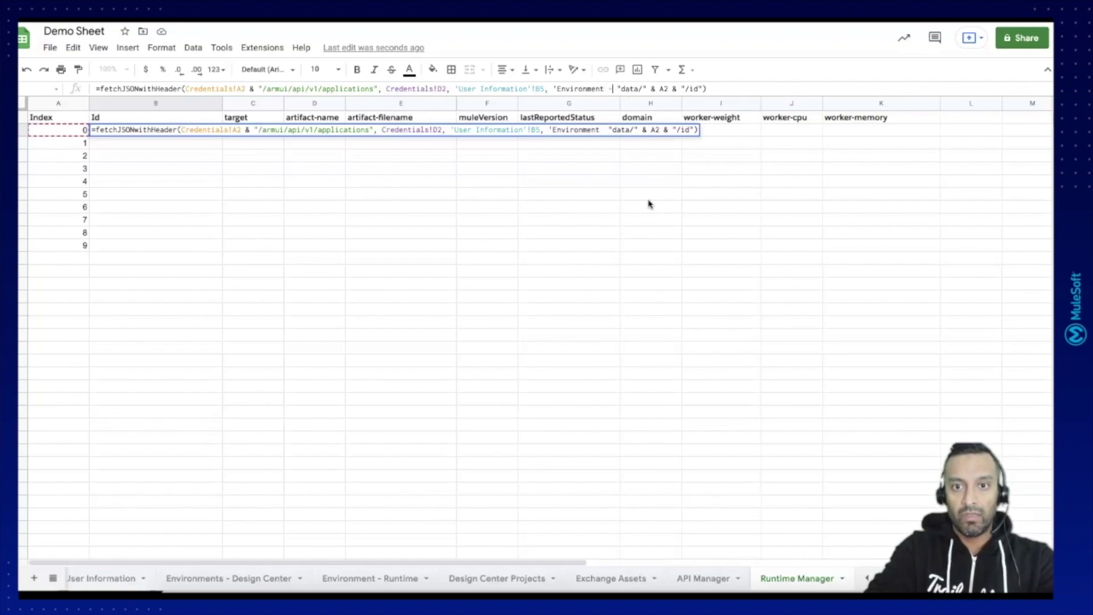
text(untime )
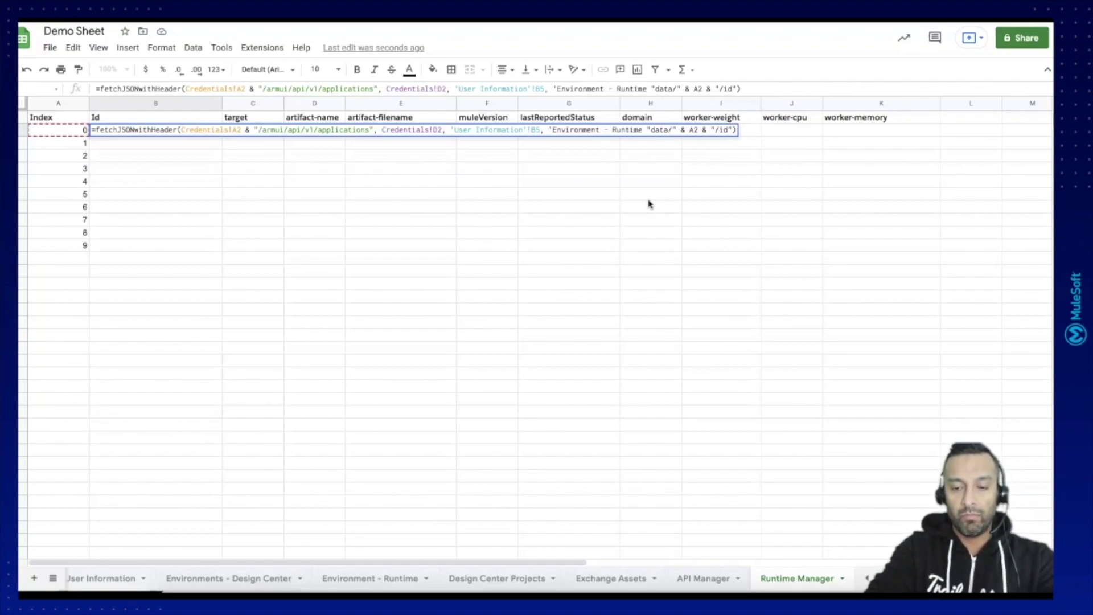
text('!)
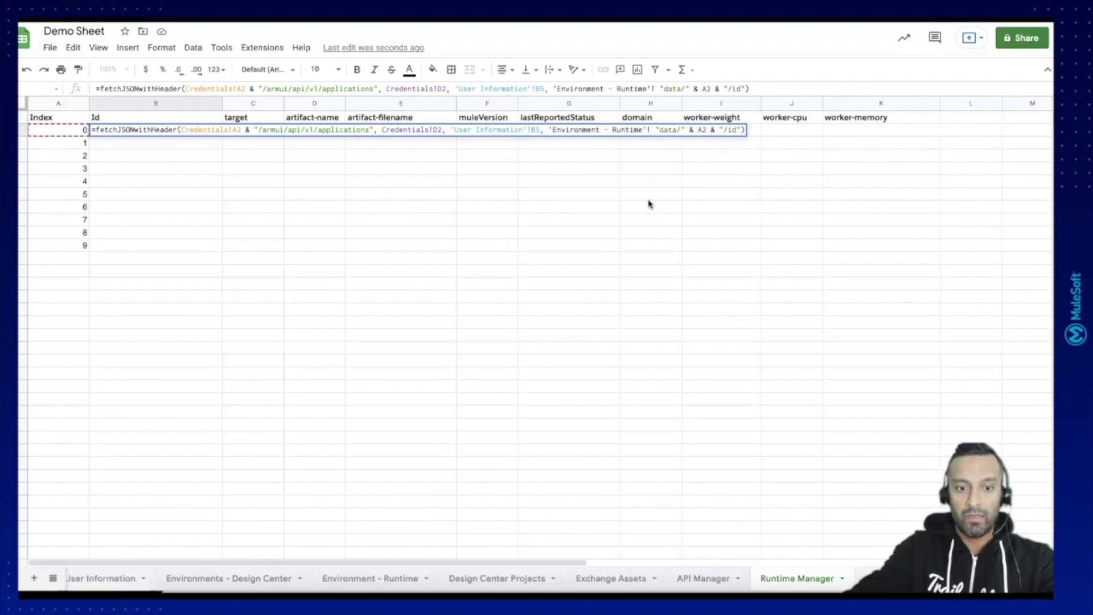
click(378, 579)
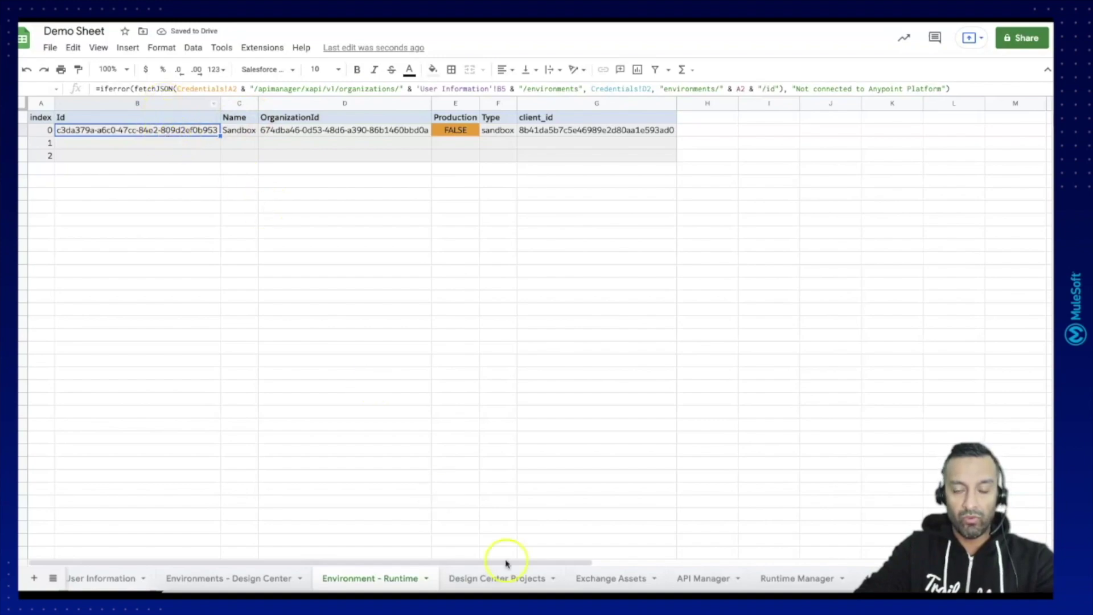
click(785, 580)
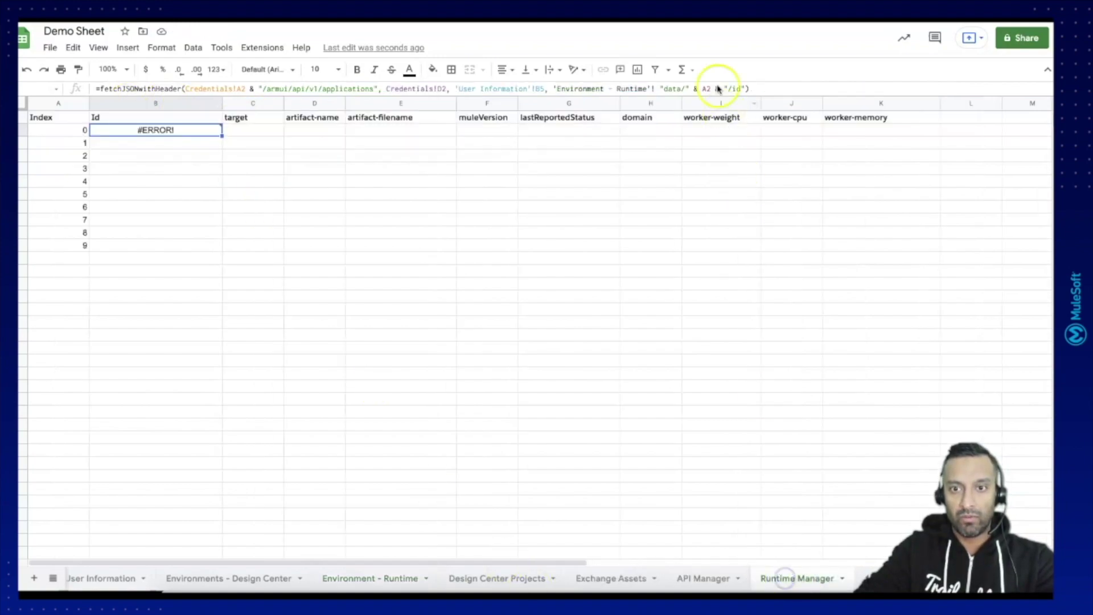
click(656, 89)
text(B2)
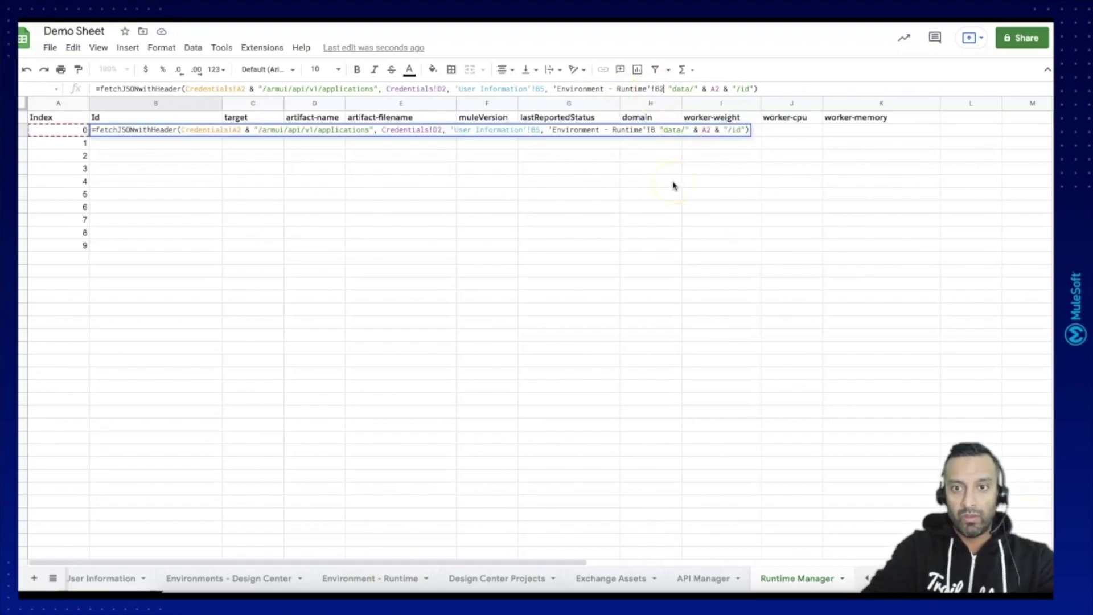
text(,)
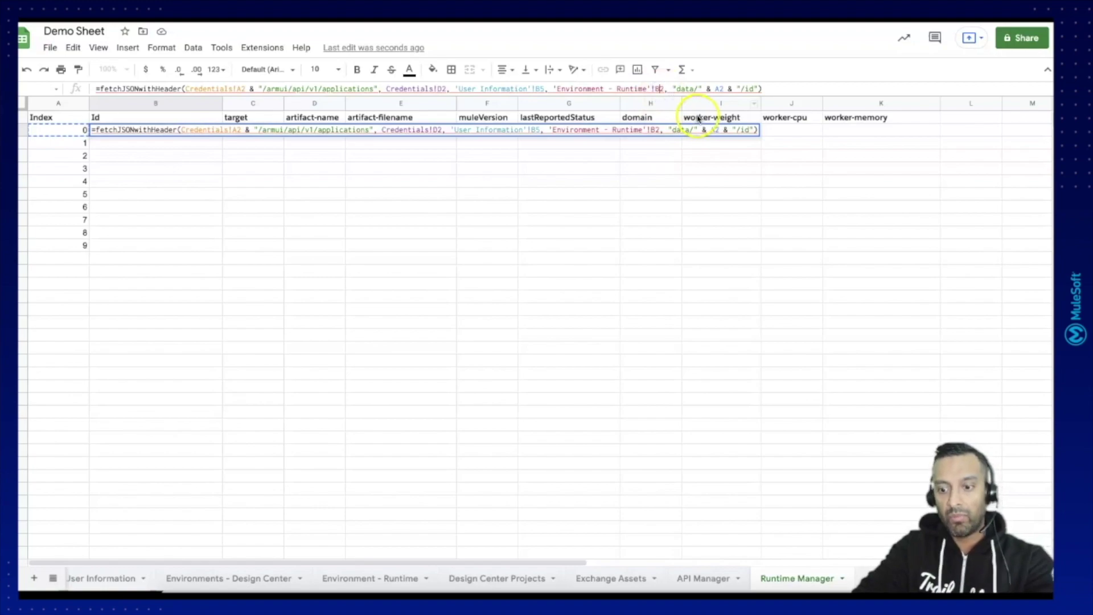
text($)
Lock the rows of the Credentials and User Information references with $ and commit the formula.
click(540, 89)
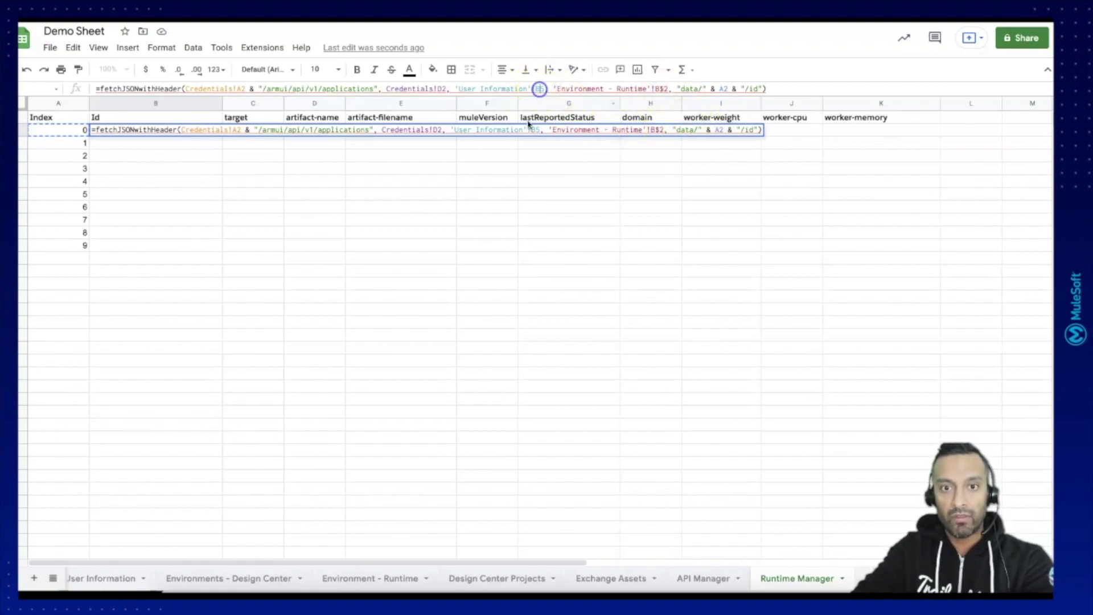
text($)
click(443, 89)
text($)
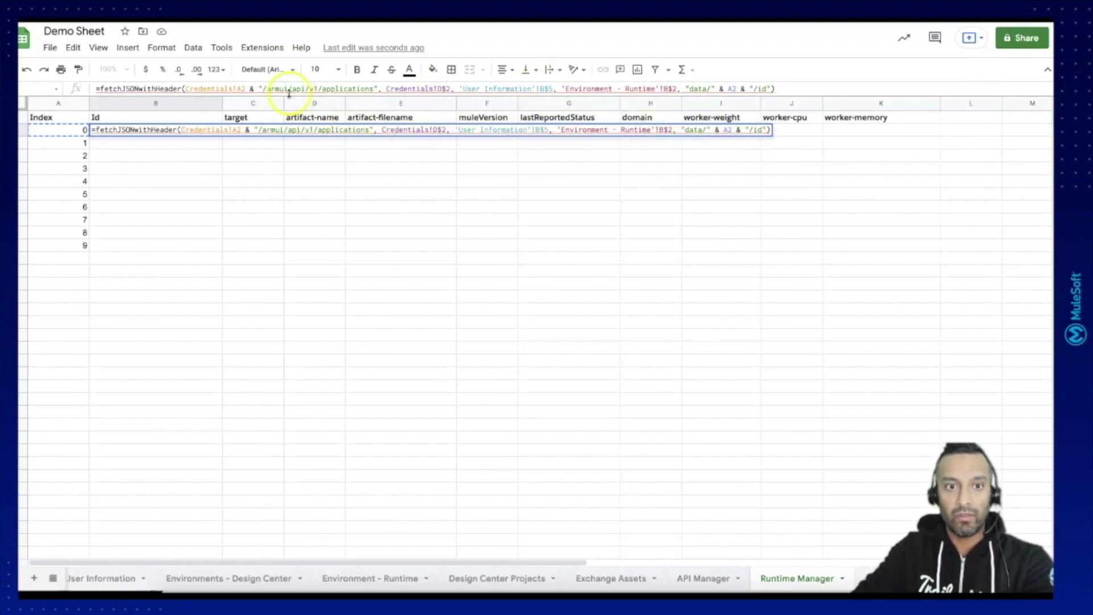
click(242, 88)
text($)
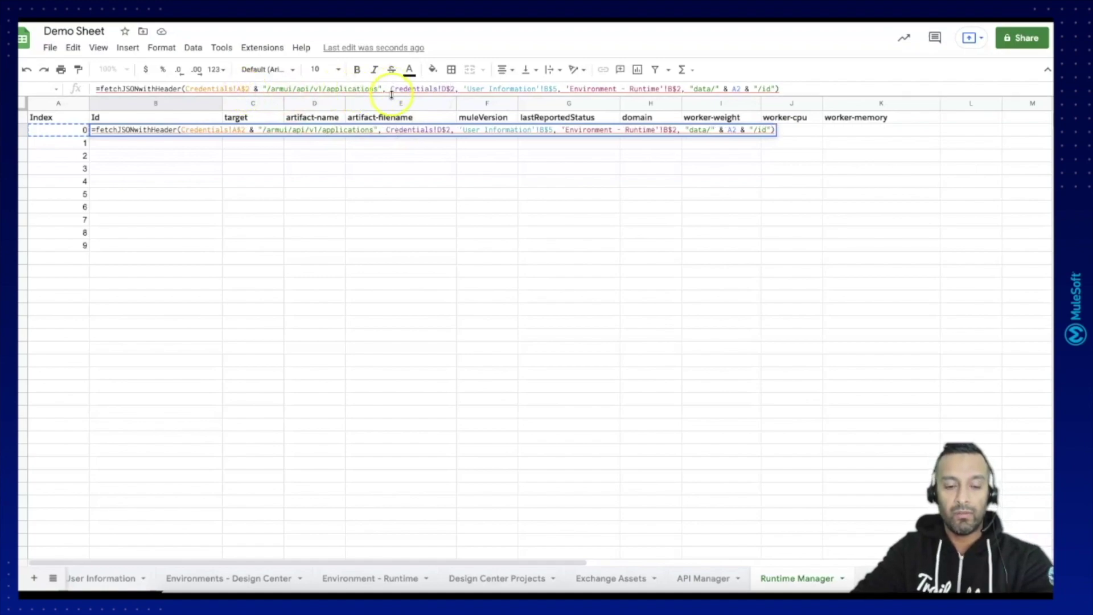
key(ctrl+a)
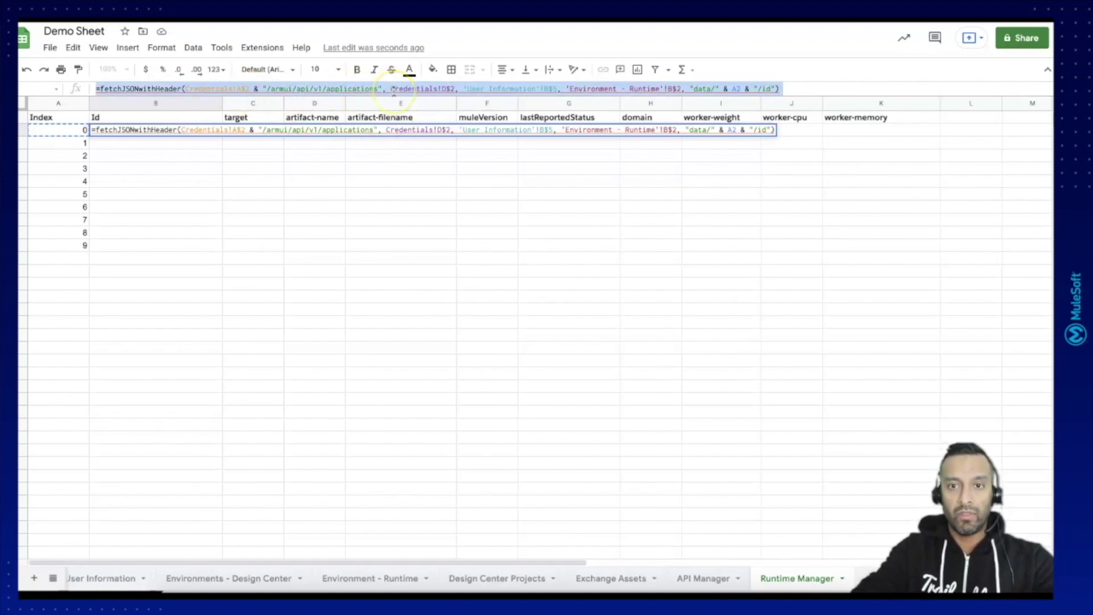
key(Return)
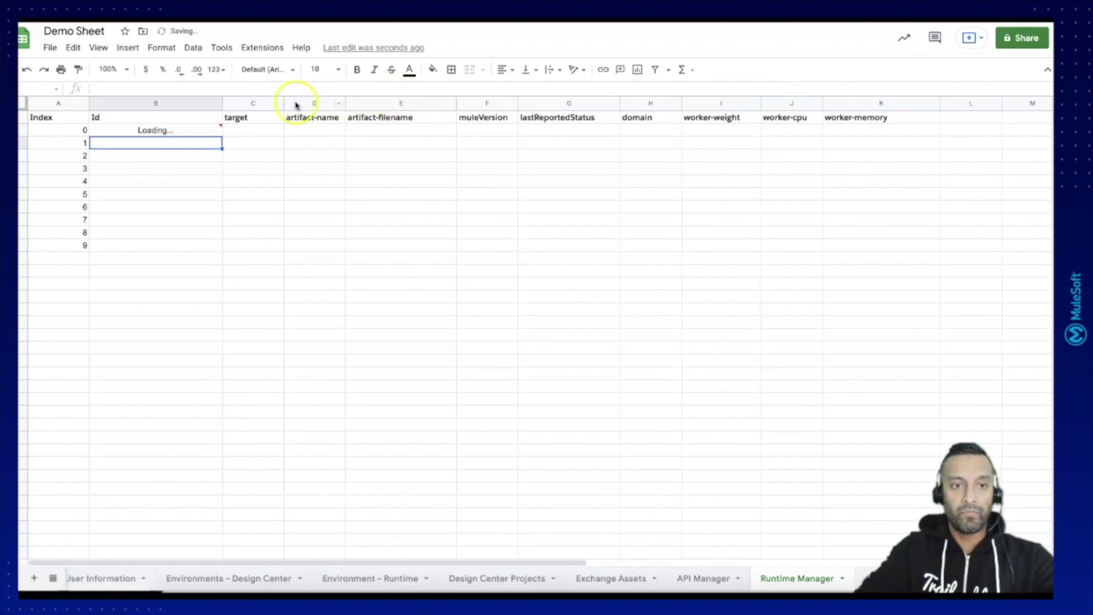
Wrap B2's formula in IFERROR with an empty-string "" fallback.
click(183, 133)
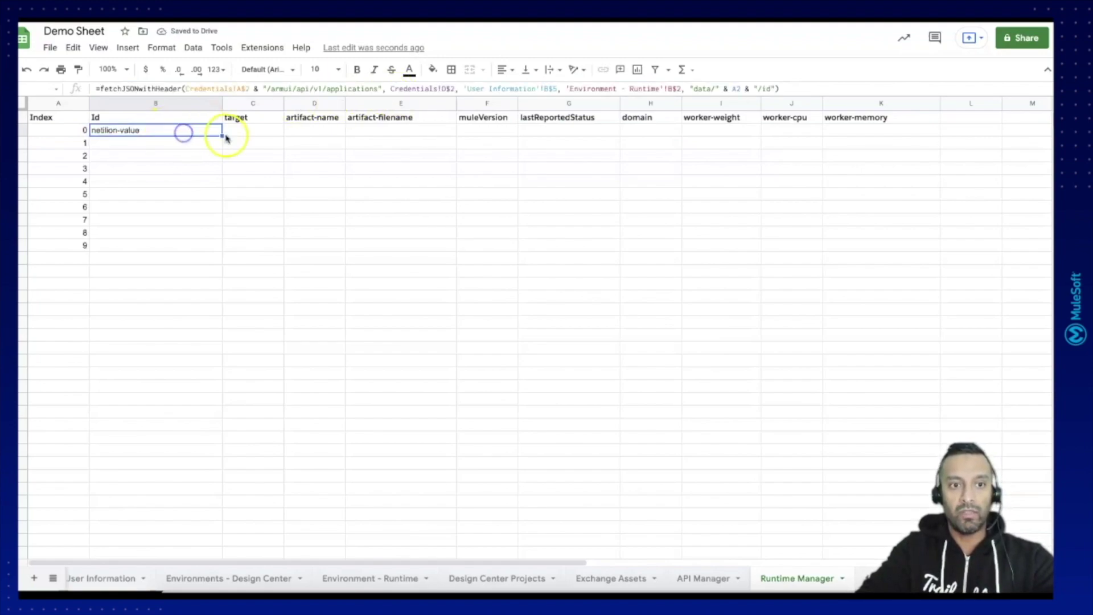
click(234, 135)
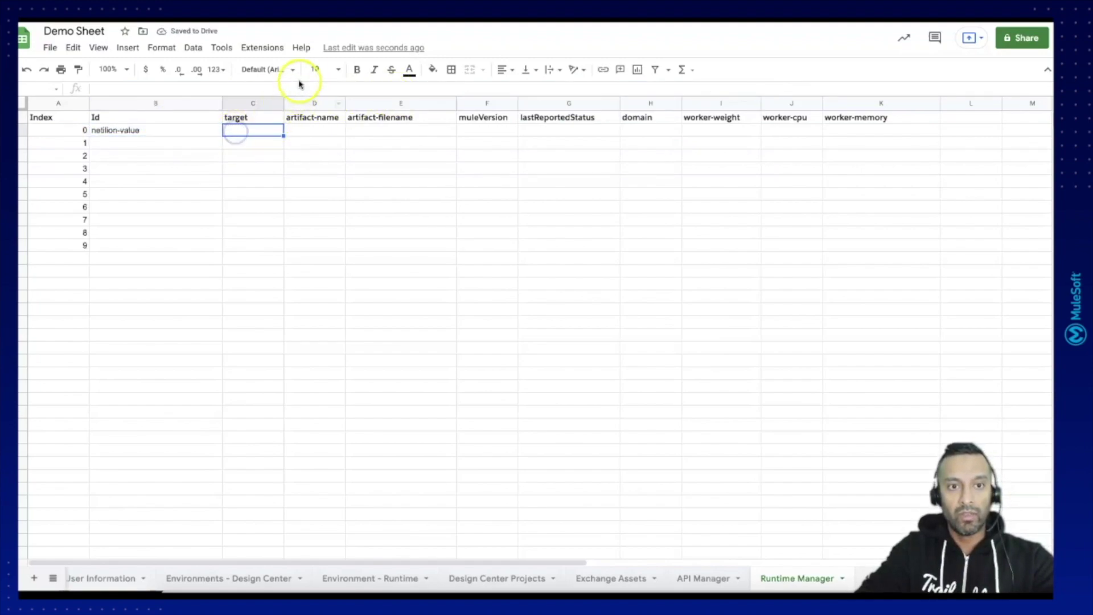
click(190, 131)
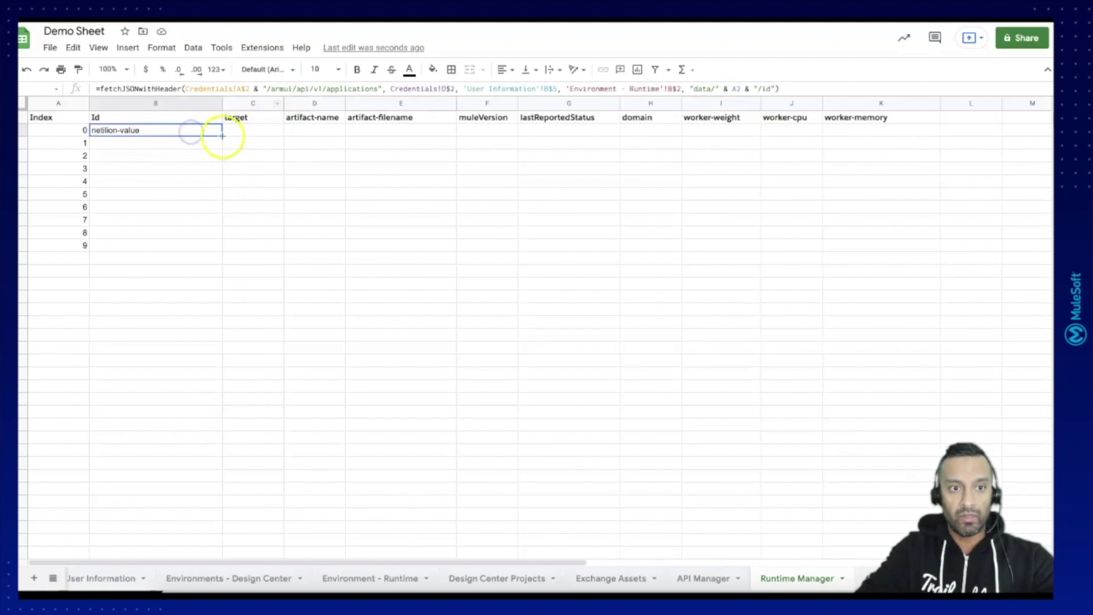
click(98, 89)
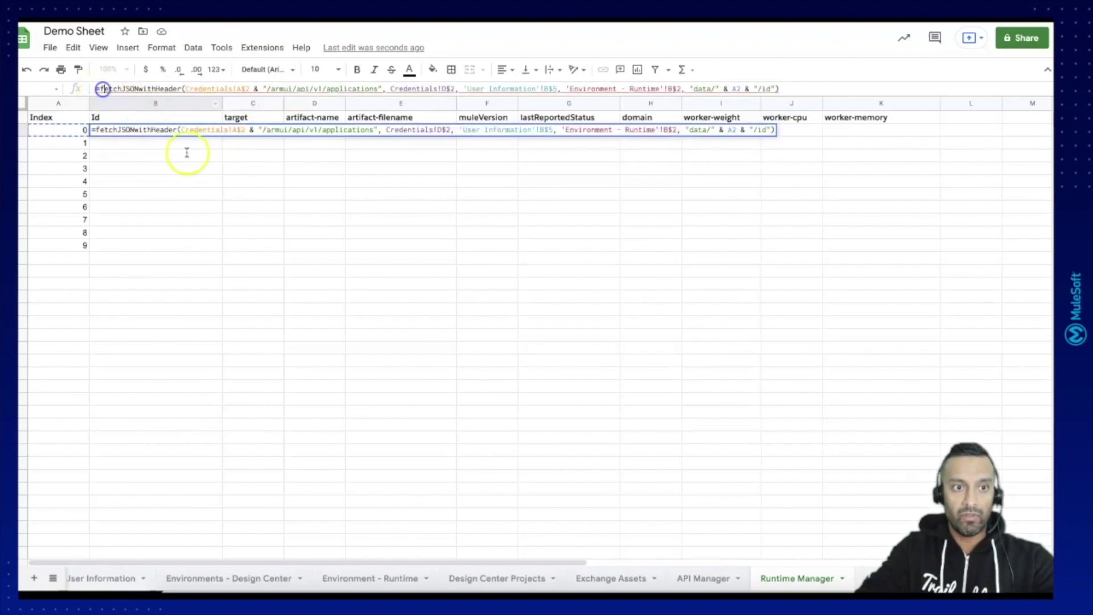
text(iferroor)
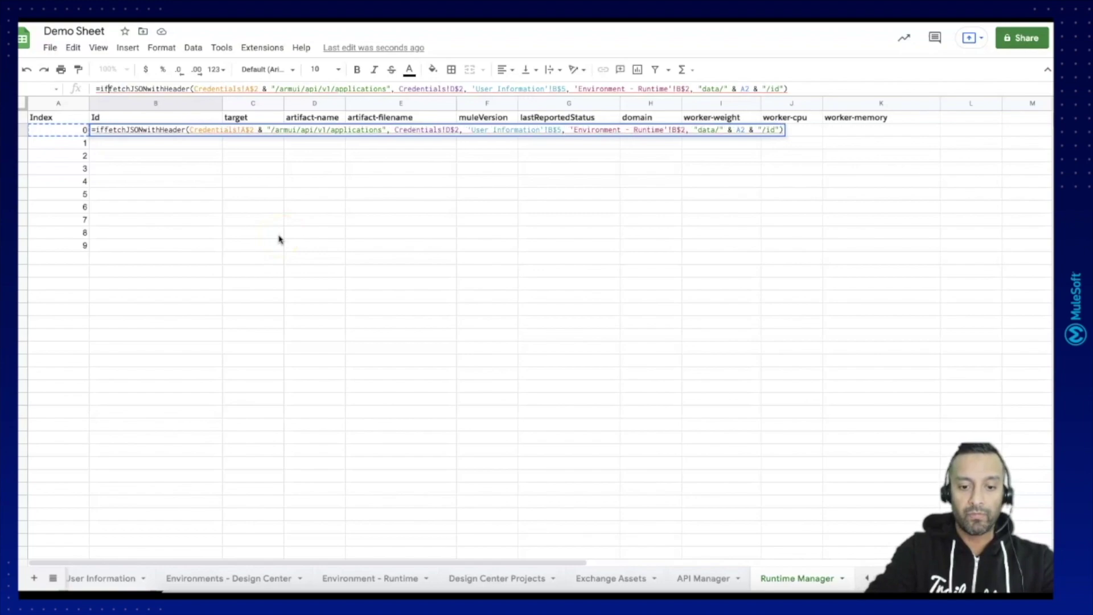
key(BackSpace)
key(BackSpace)
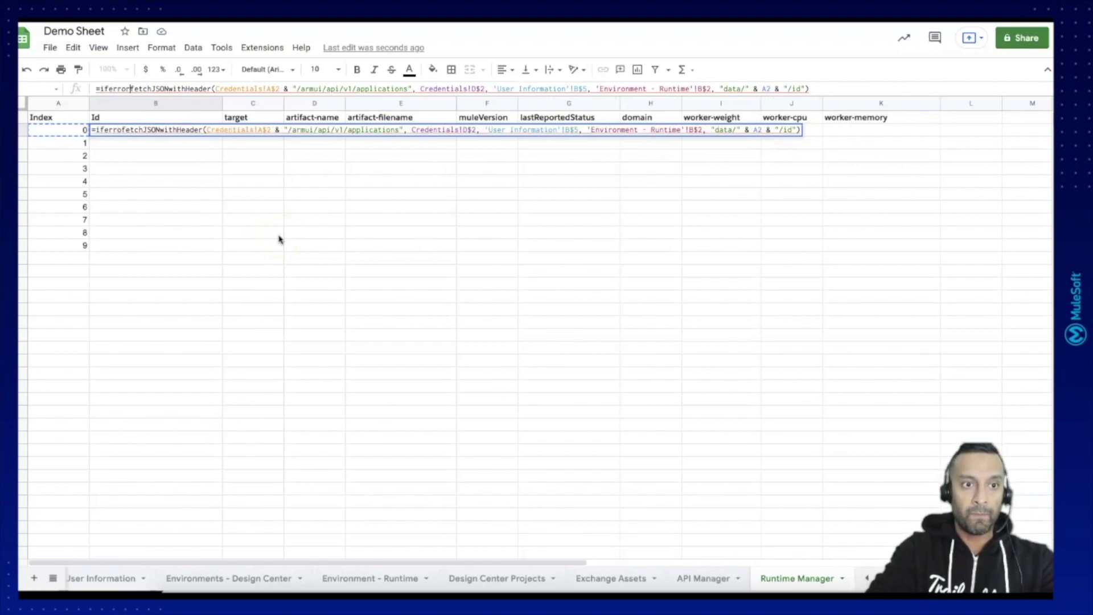
text(r()
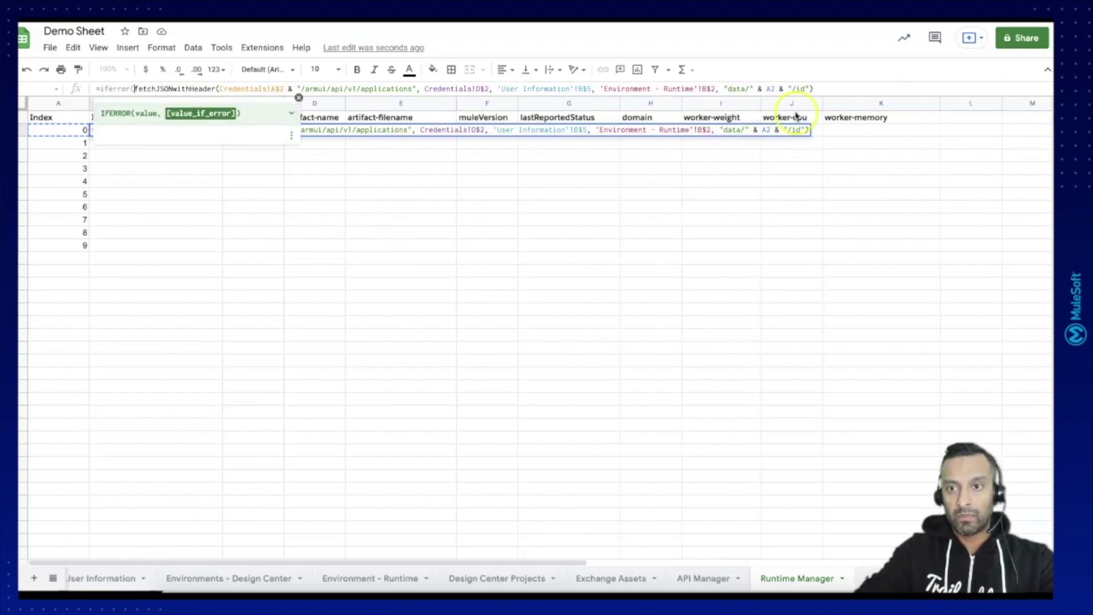
click(812, 89)
text(, ""))
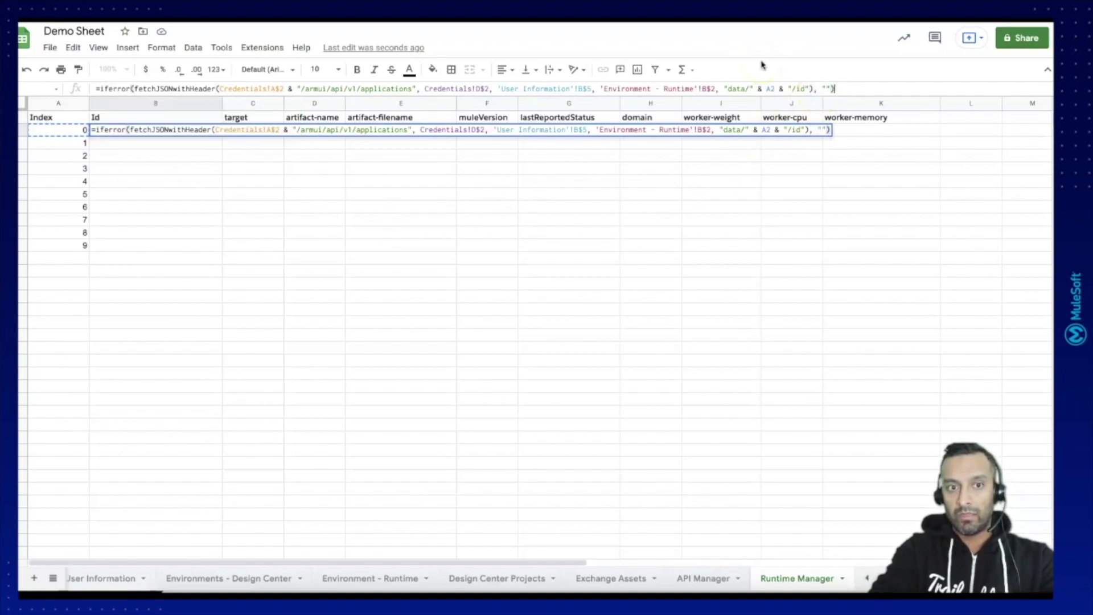
key(Return)
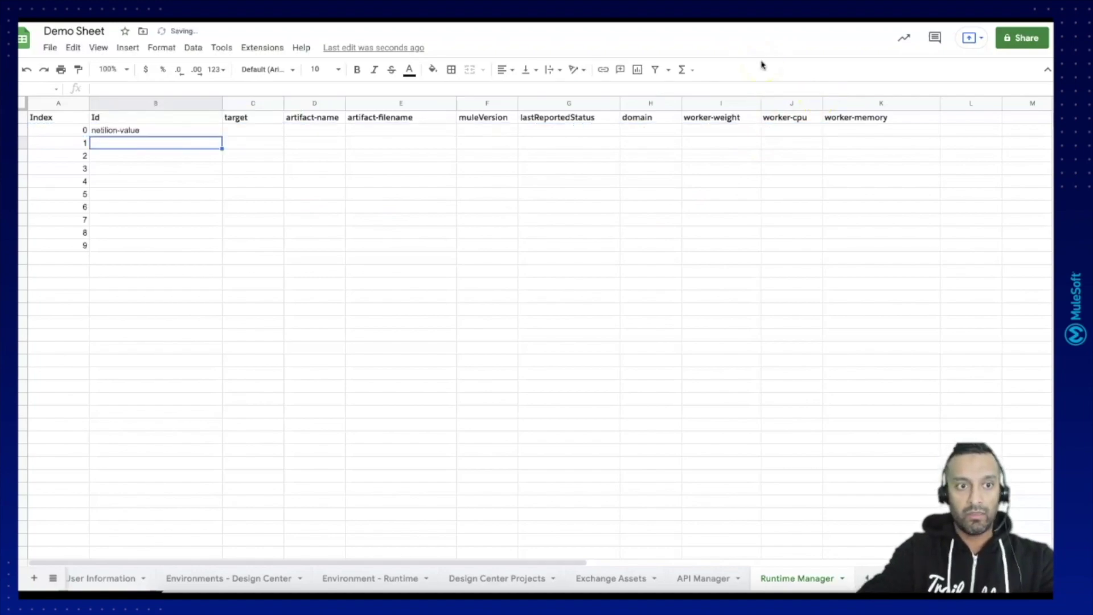
Copy B2's formula down to row 11, listing five applications in the Id column.
click(209, 132)
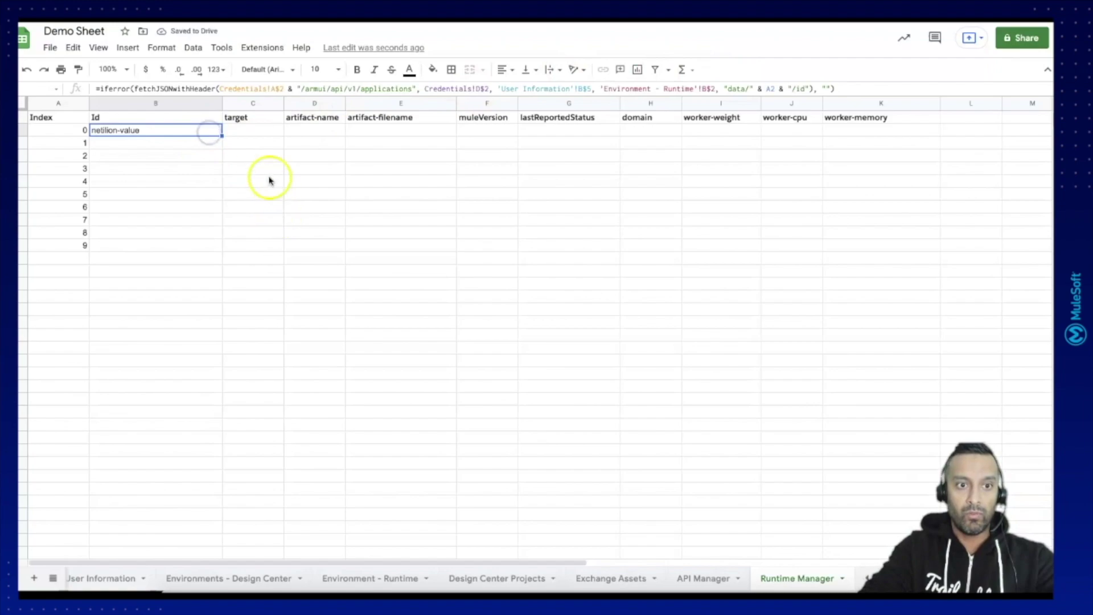
drag(221, 137, 216, 244)
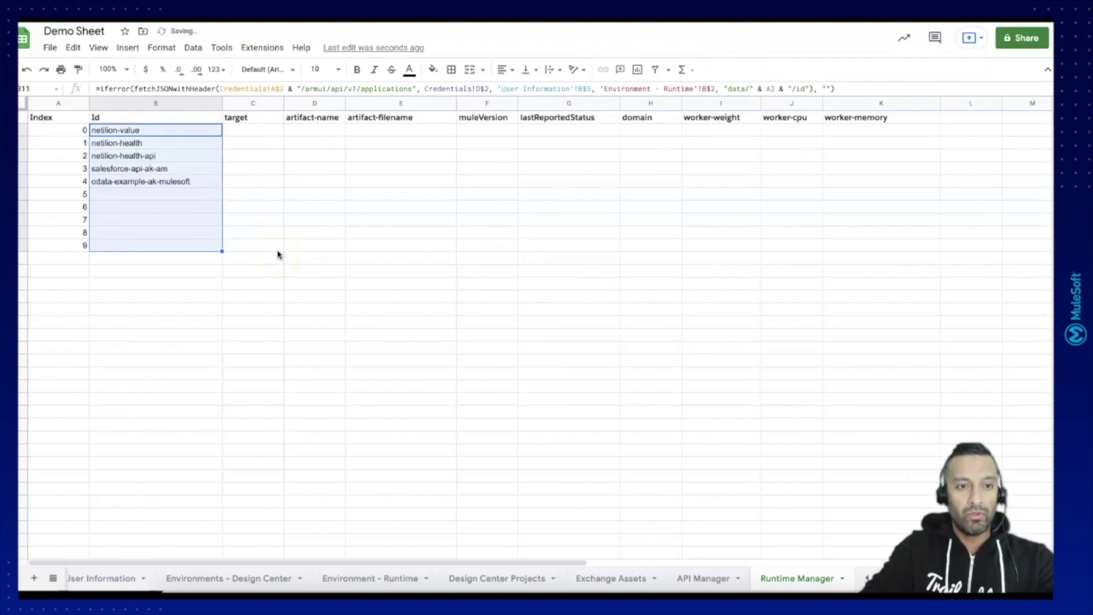
click(657, 129)
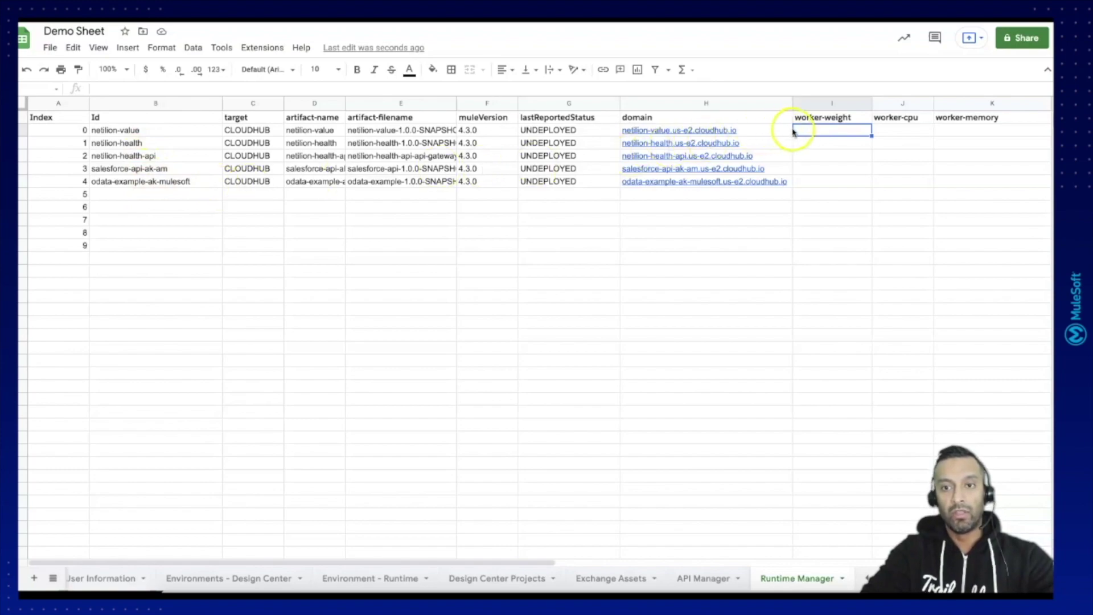
Paste the lookup formula into I2 and copy the cloudhub applications path from Postman's single application request.
click(788, 89)
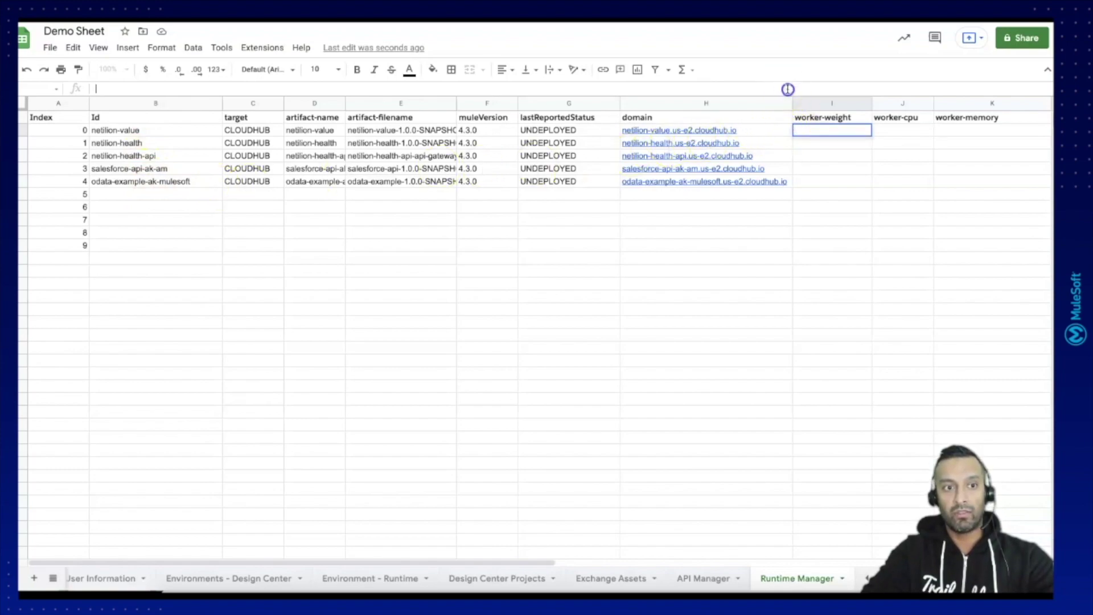
key(ctrl+v)
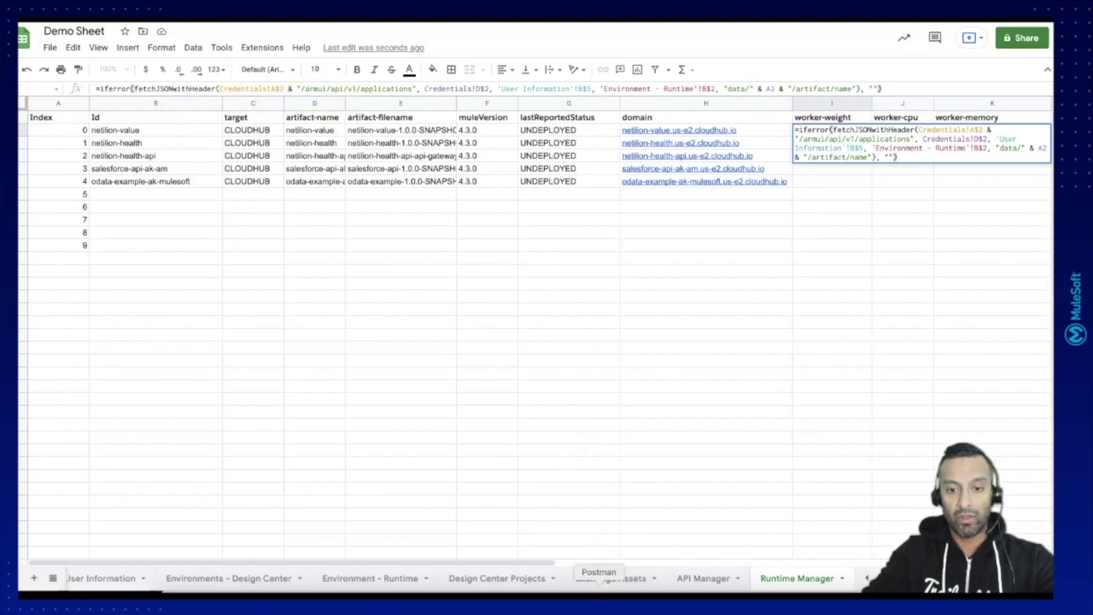
click(598, 584)
click(497, 75)
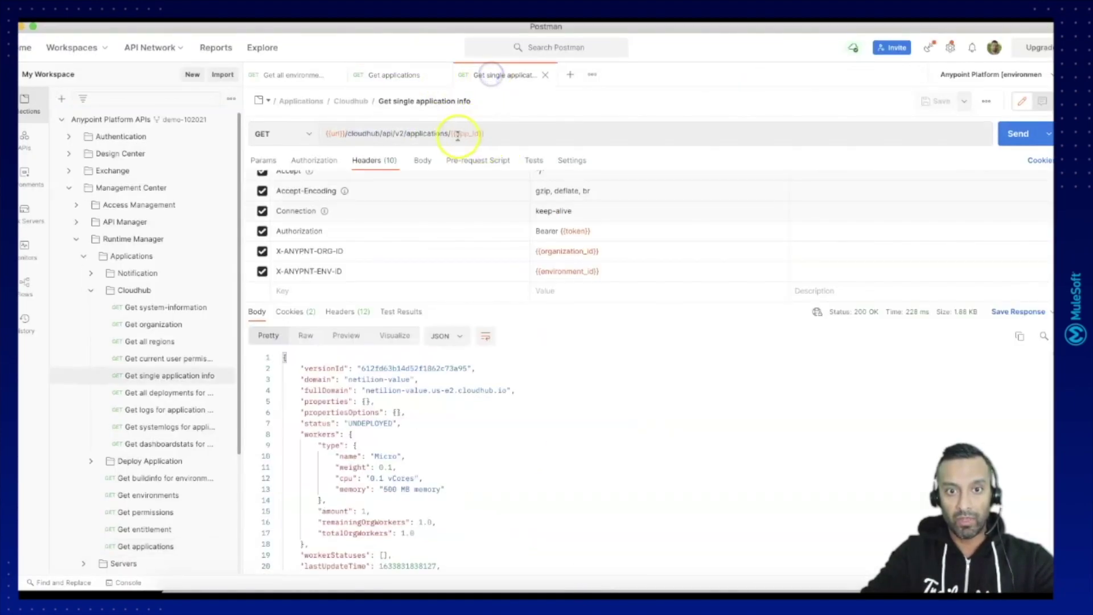
drag(393, 134, 345, 133)
key(ctrl+c)
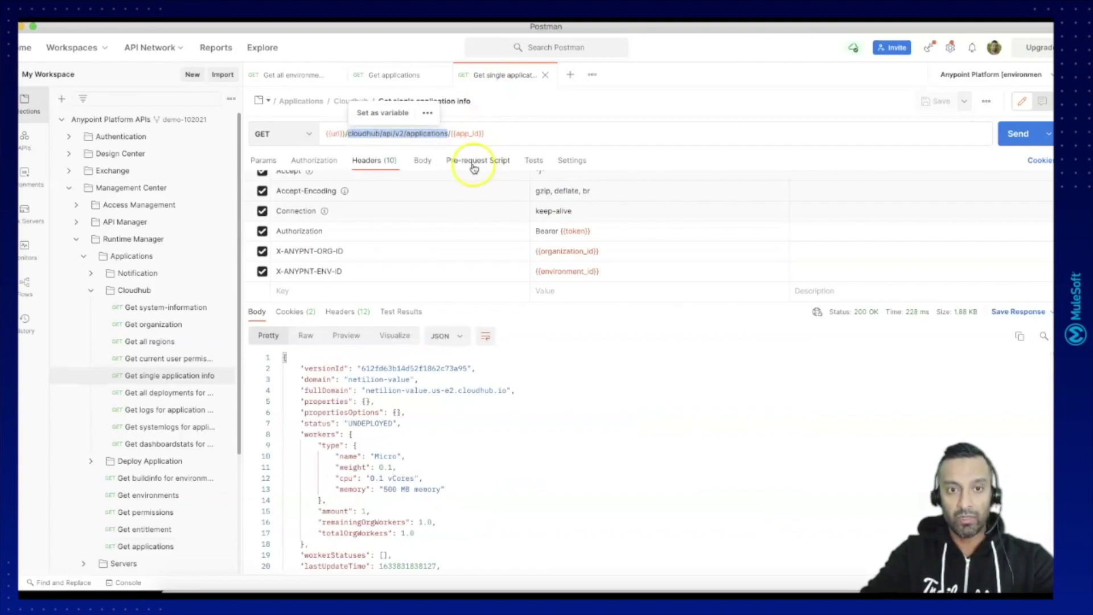
key(alt+Tab)
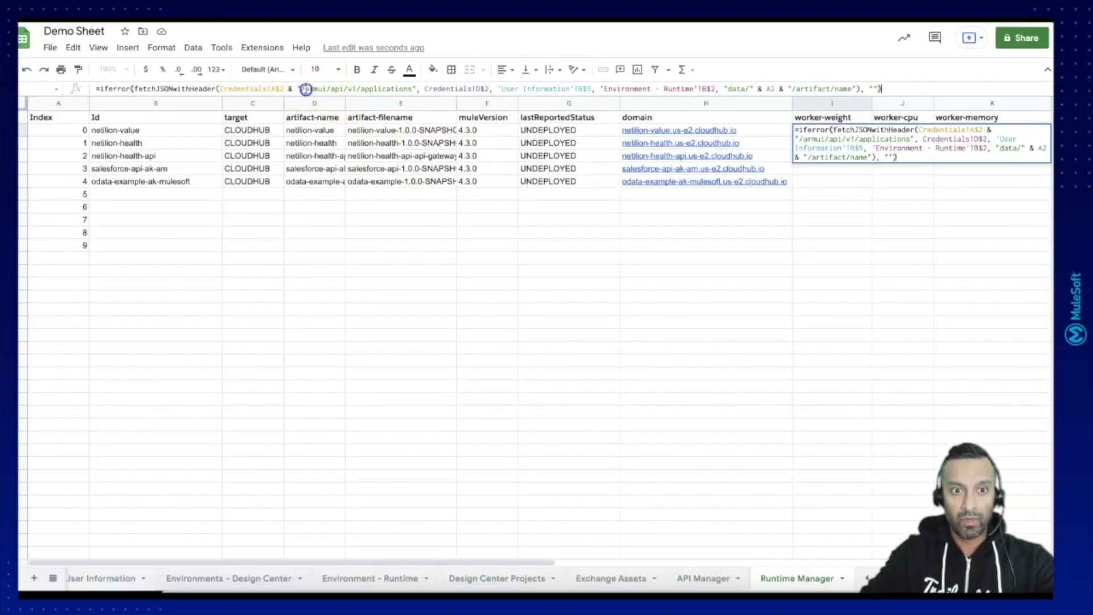
Replace the armui/api/v1/applications path with /cloudhub/api/v2/applications/ followed by B2.
drag(305, 90, 408, 92)
key(ctrl+v)
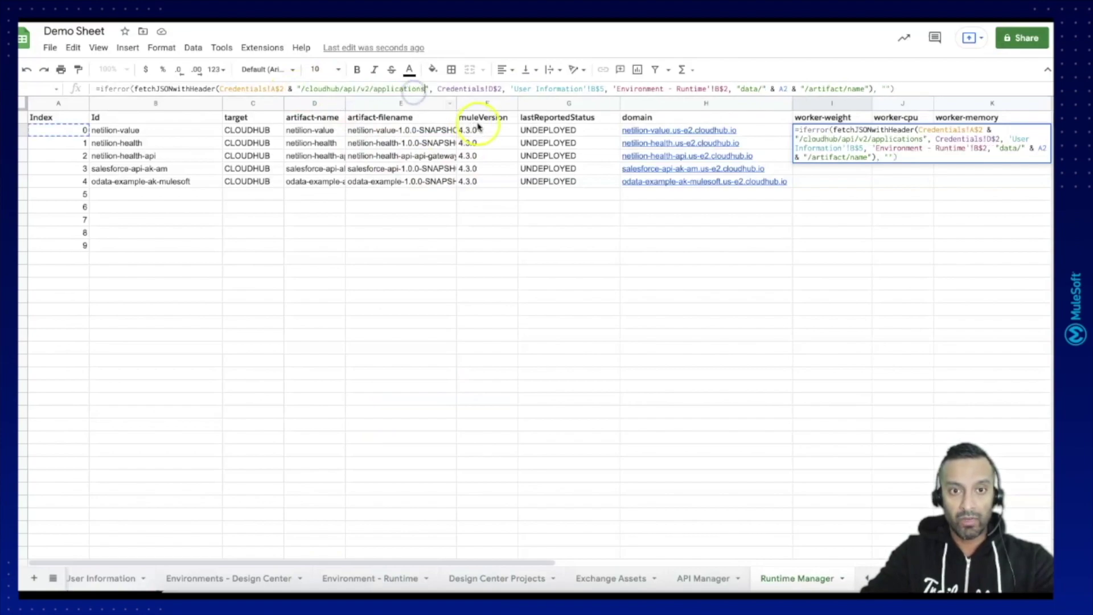
text(/)
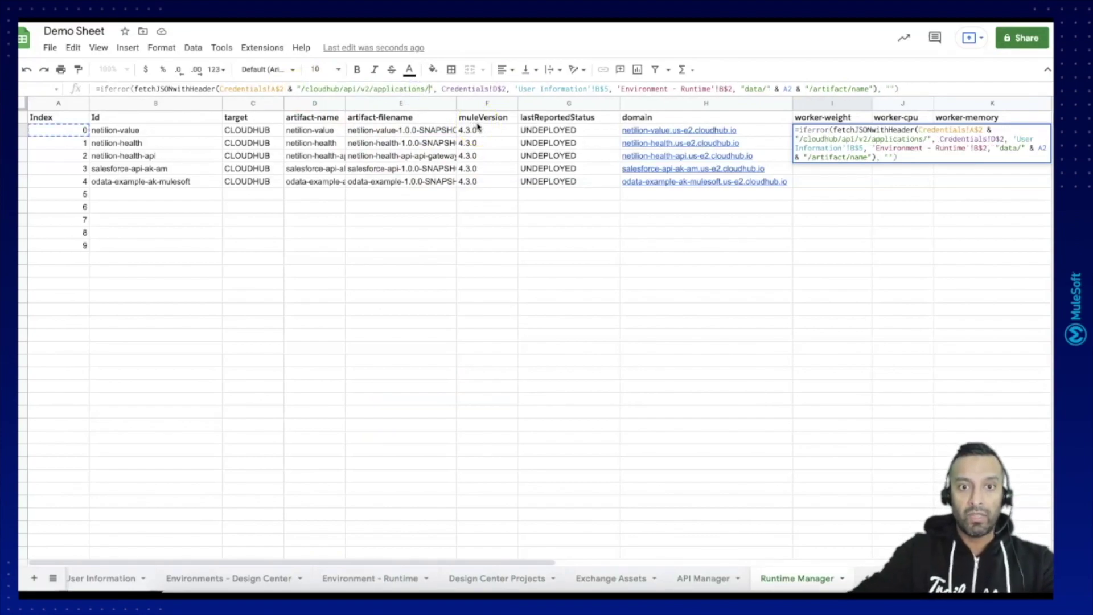
click(435, 89)
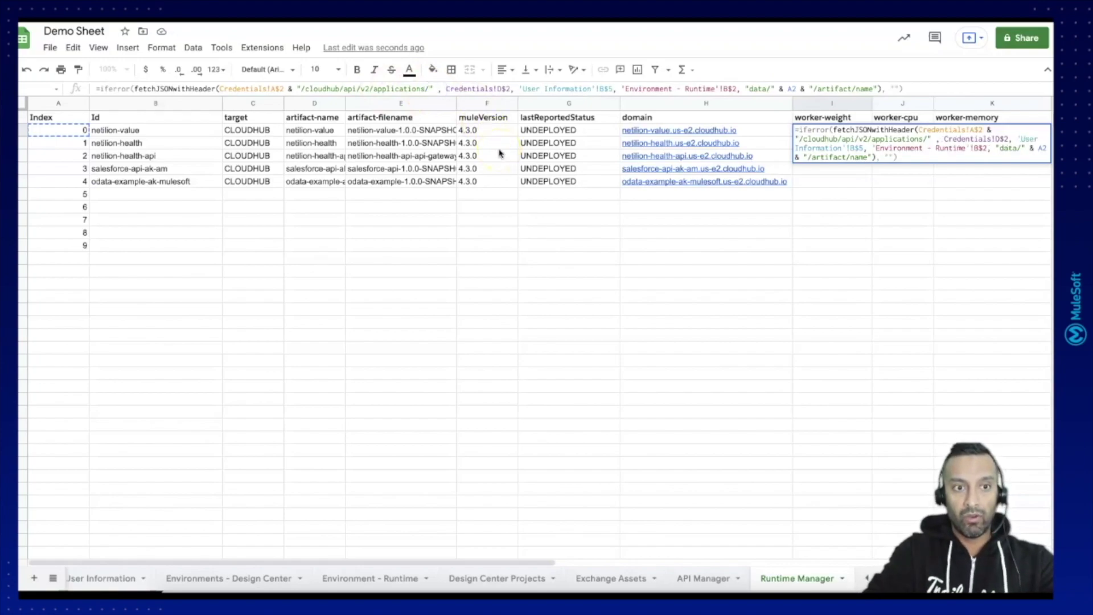
text(B)
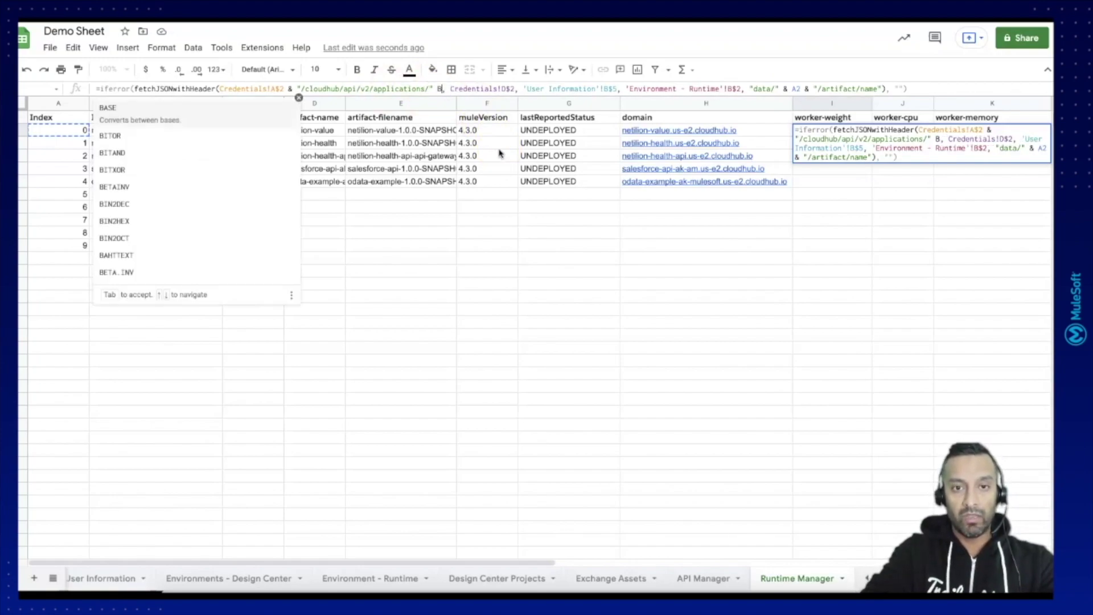
text(2)
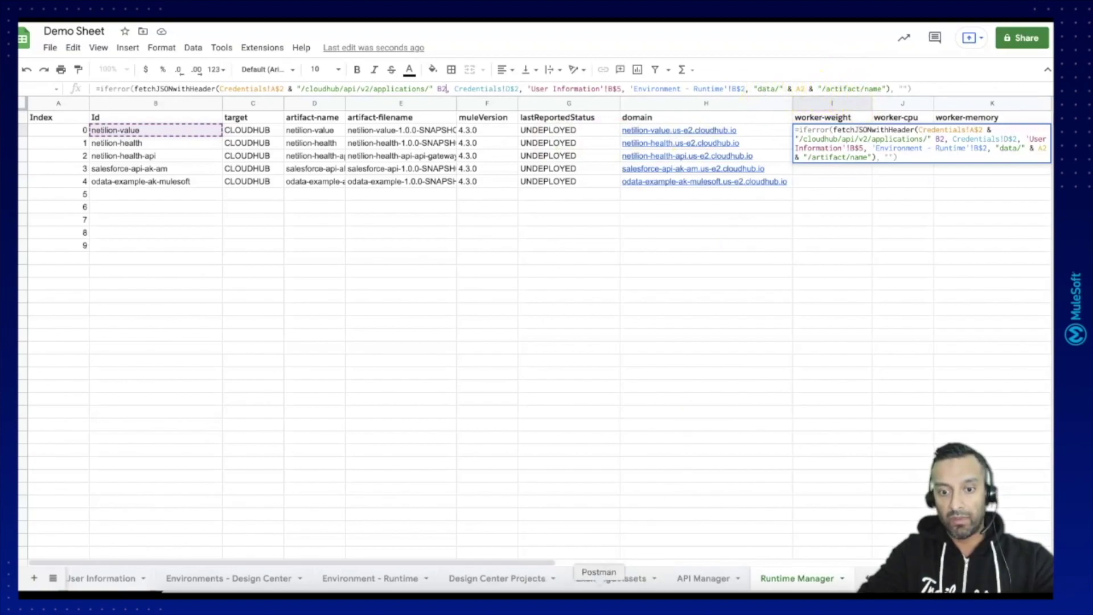
click(599, 589)
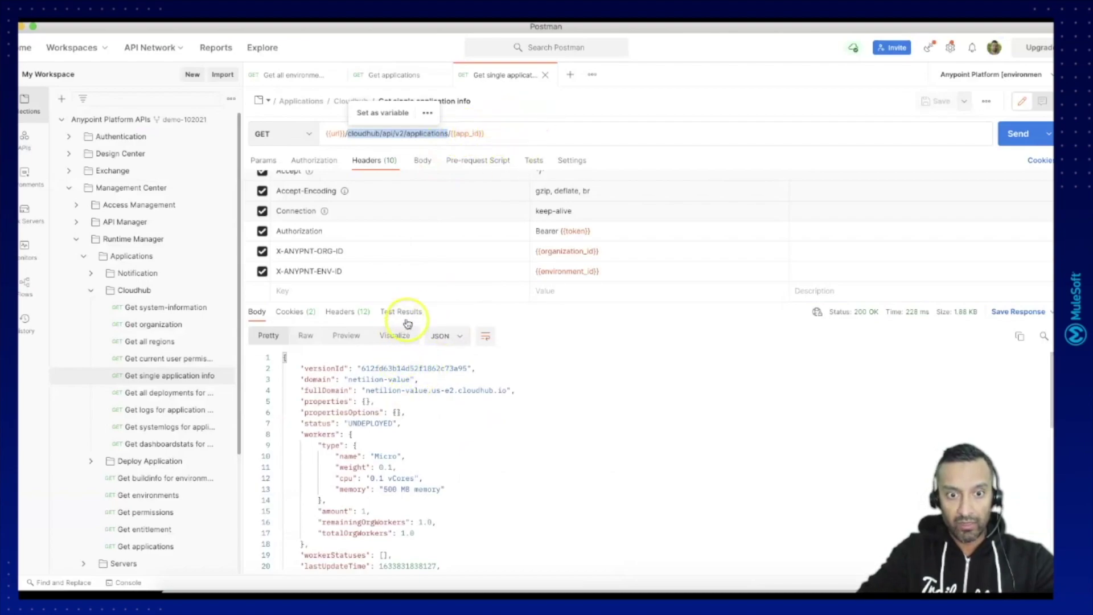
Inspect workers > type in the Postman response and change the I2 JSON path to workers/type.
drag(414, 302, 413, 237)
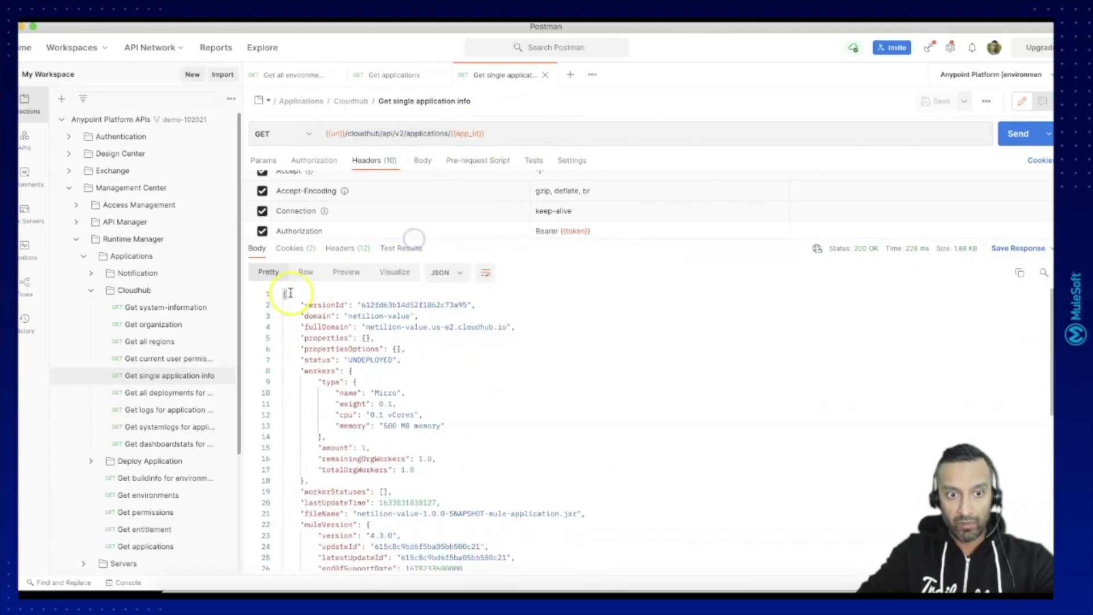
double_click(325, 371)
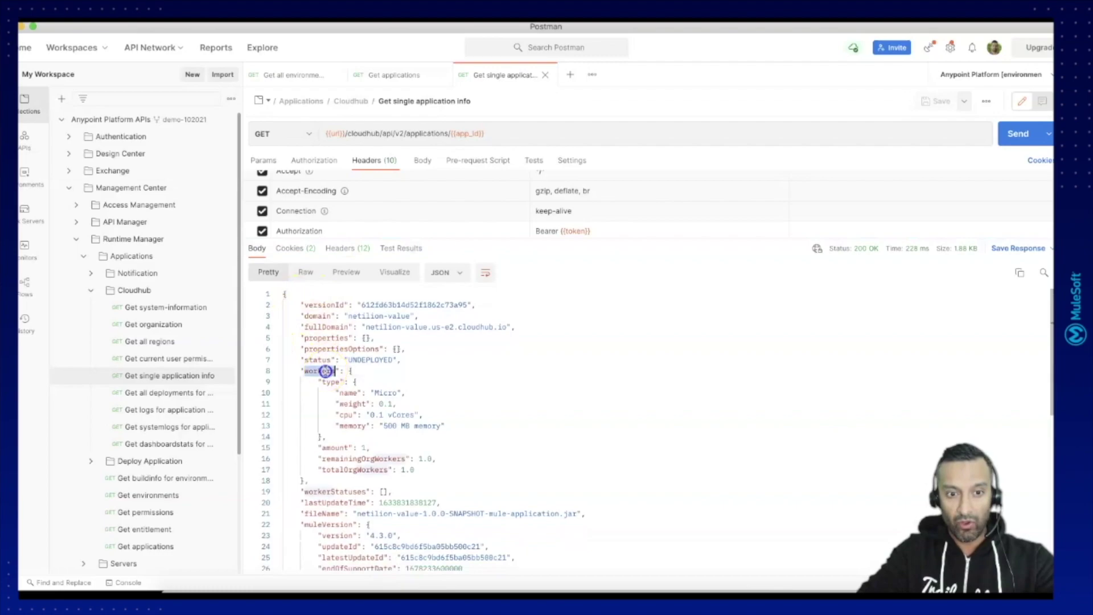
double_click(335, 381)
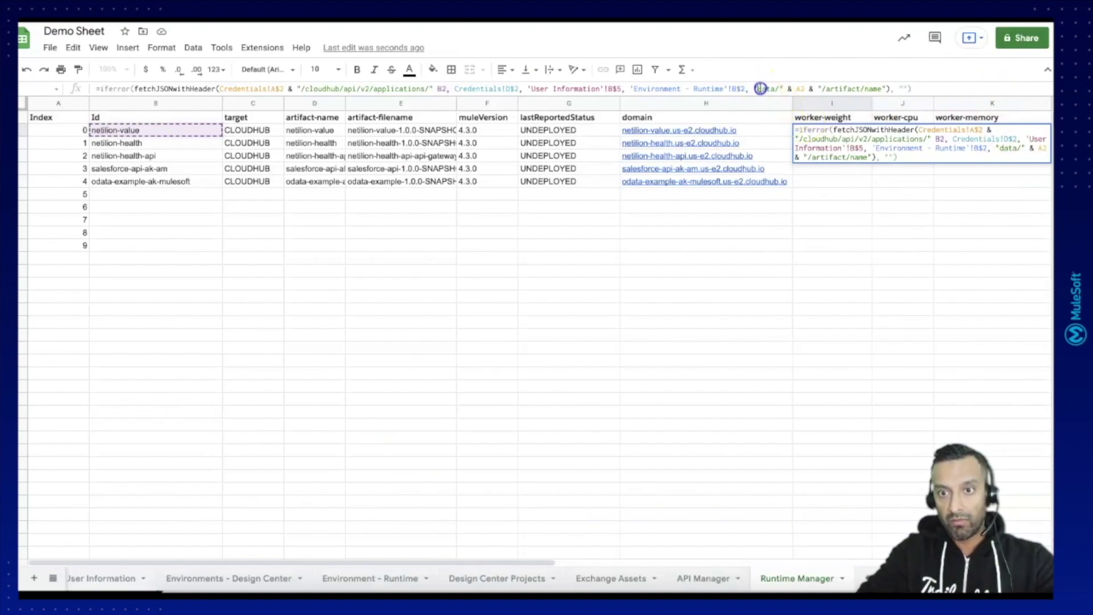
drag(759, 88, 873, 88)
text(wo)
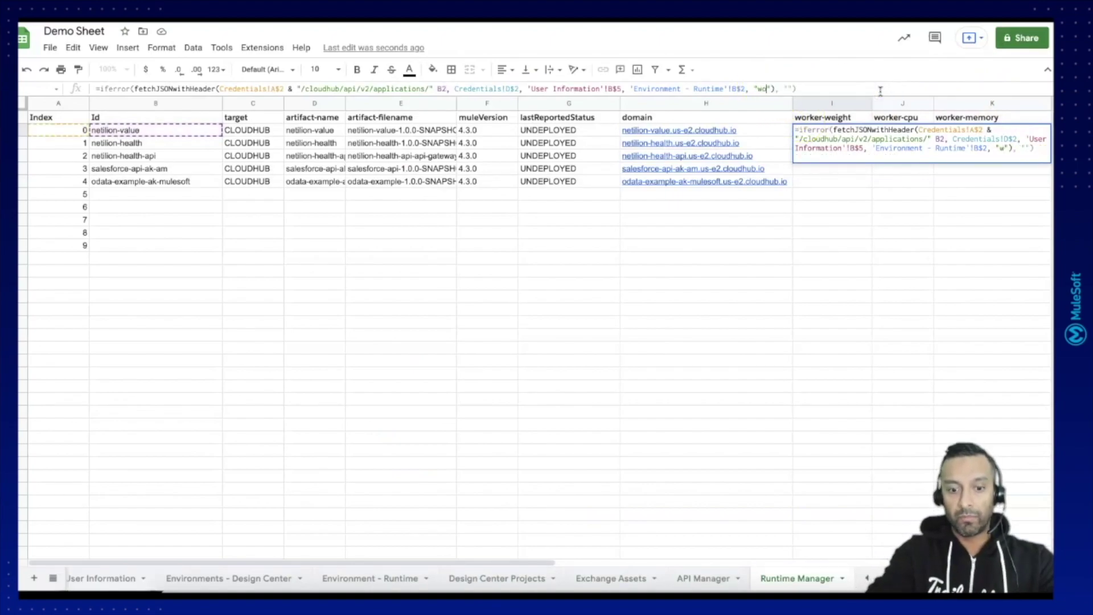
text(rkers/t)
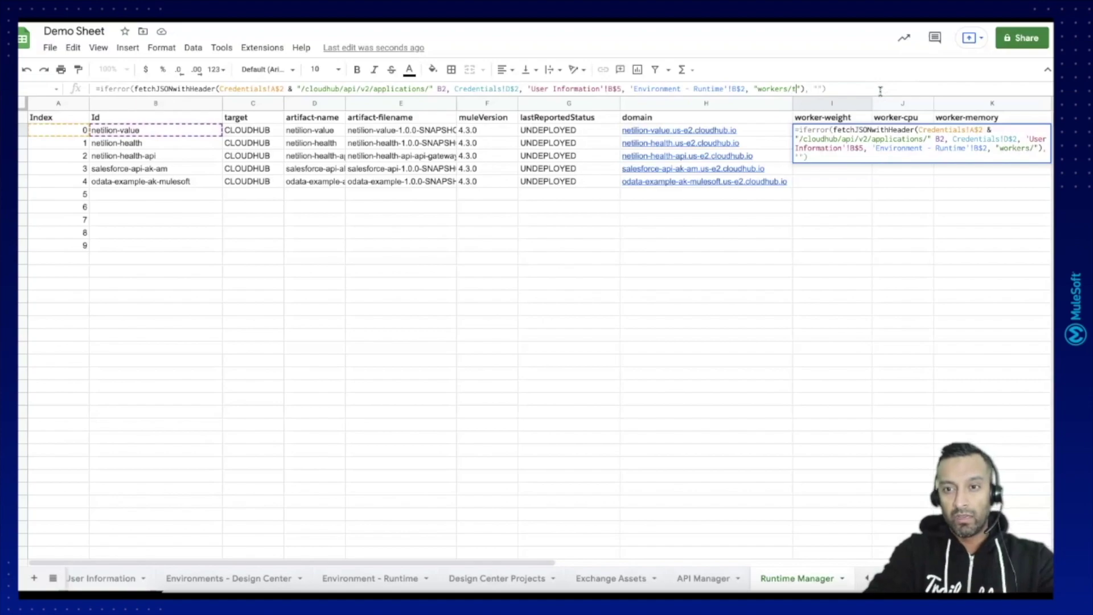
text(ype/)
key(super+Tab)
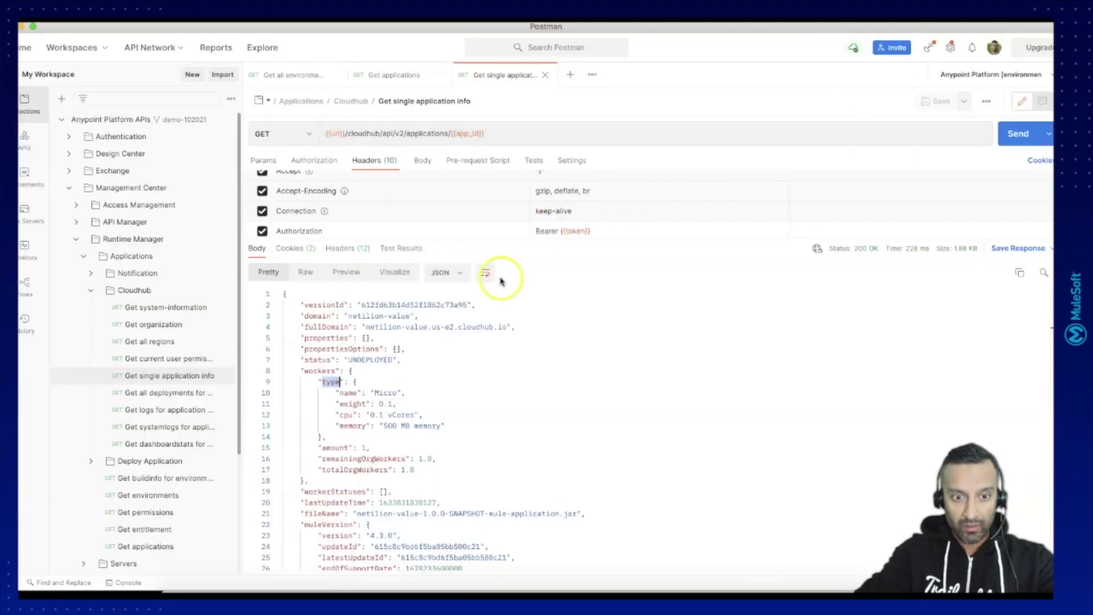
double_click(332, 382)
Complete the path as workers/type/weight, add the missing & before B2, and fill I2 down to row 9.
key(super+Tab)
text(/)
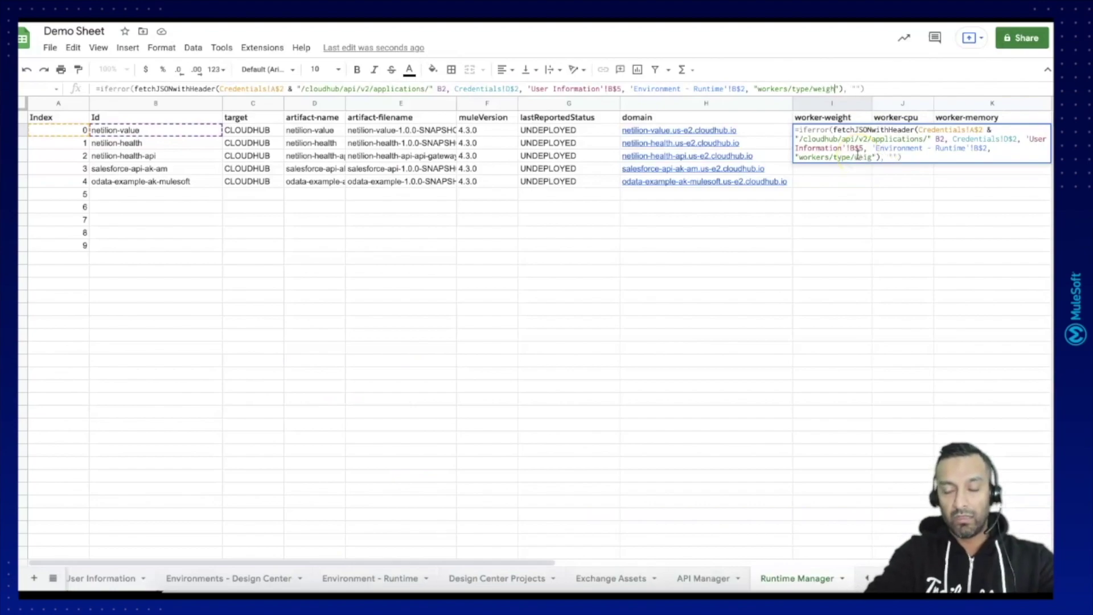
text(weight)
key(ctrl+a)
key(ctrl+c)
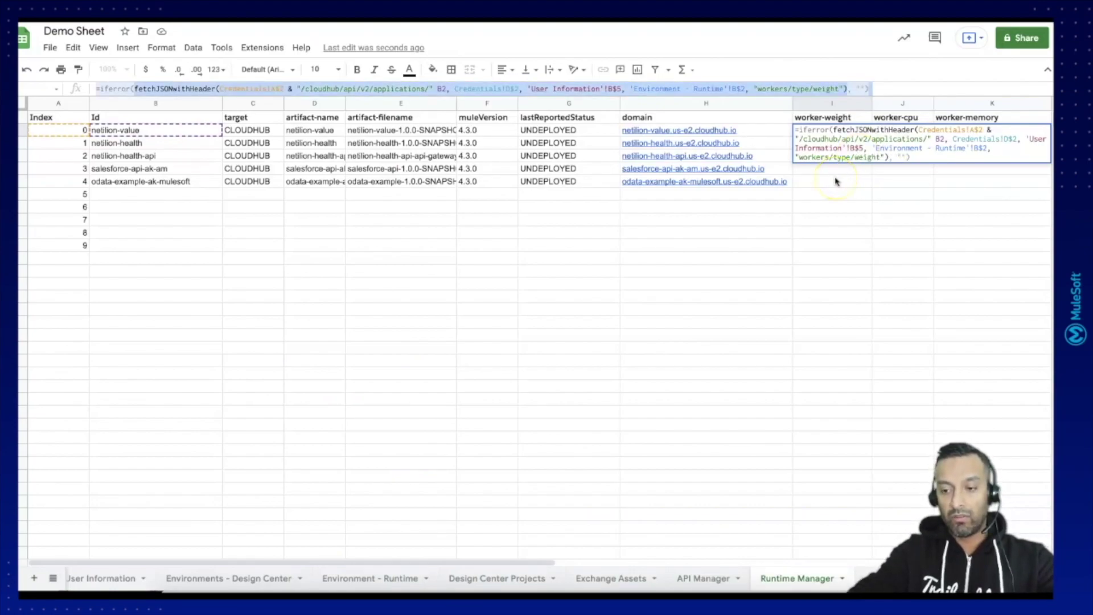
key(Return)
click(853, 134)
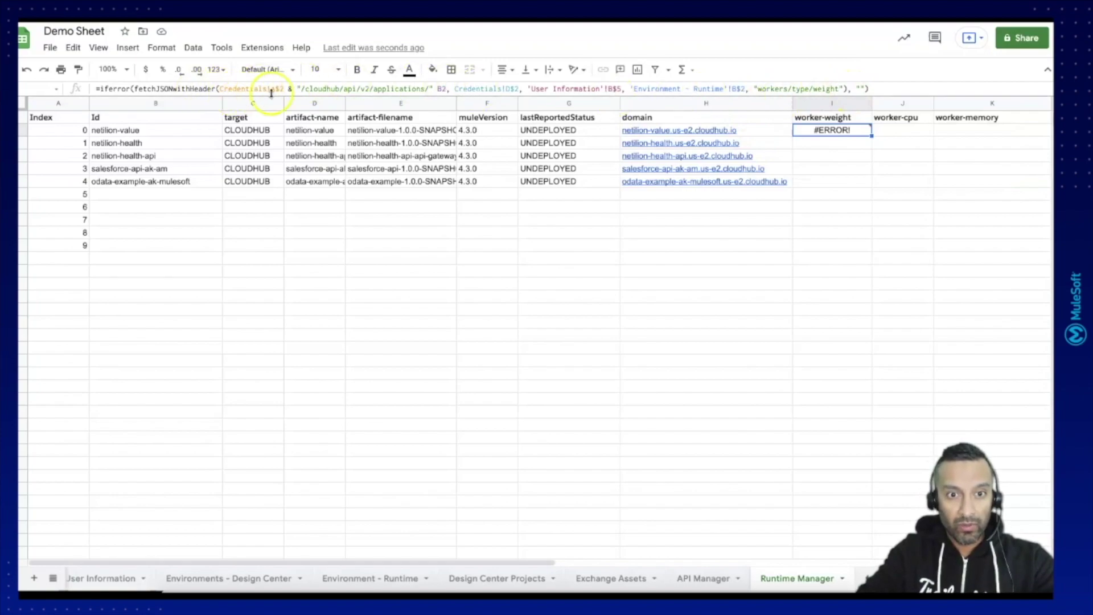
click(437, 89)
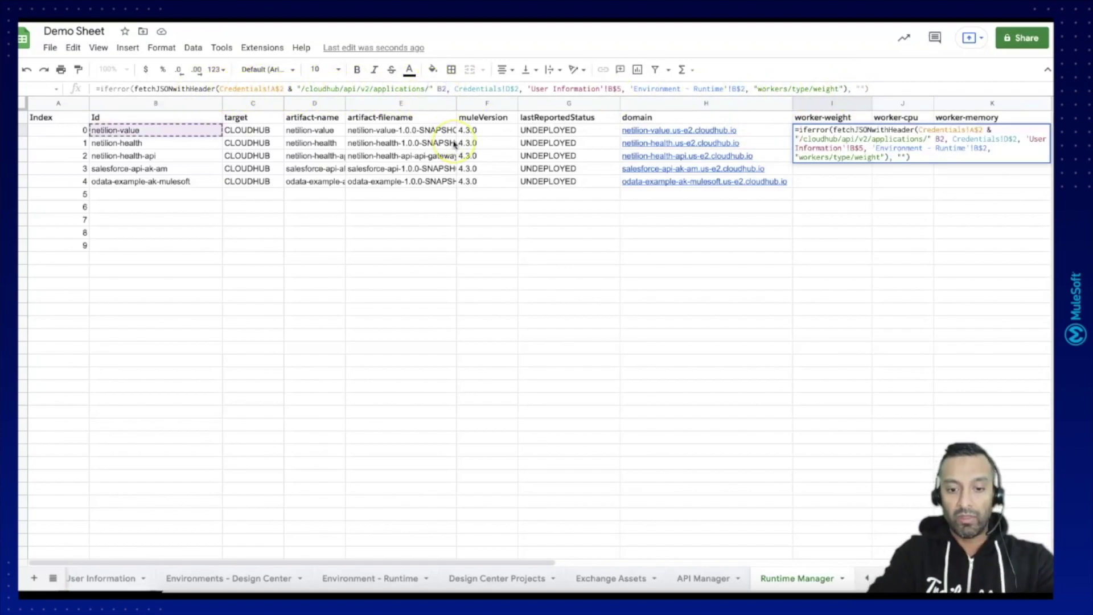
key(Return)
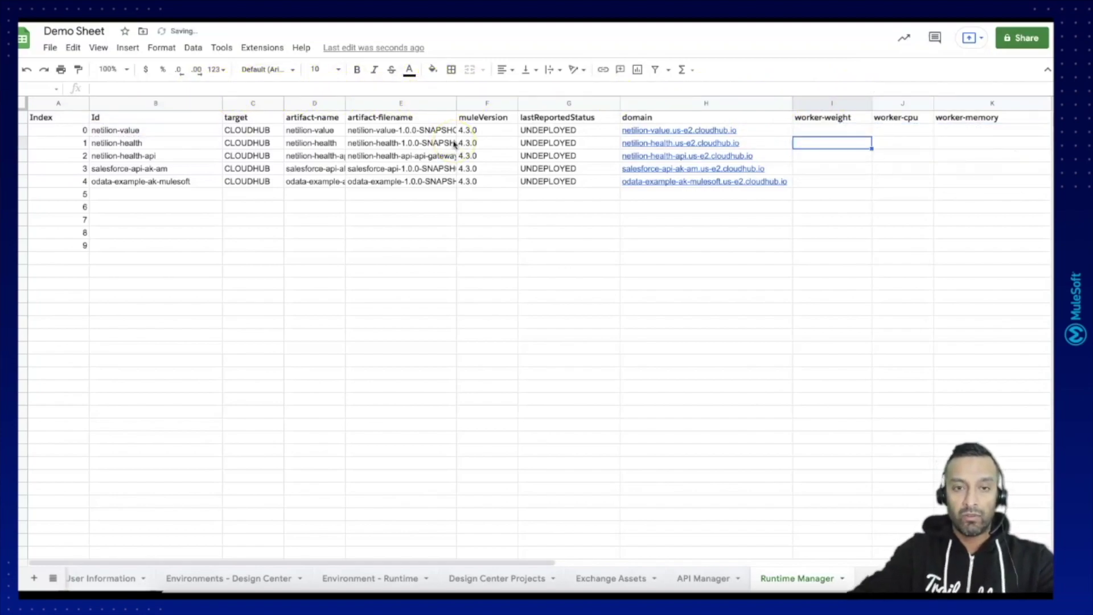
click(863, 130)
drag(870, 134, 877, 252)
Paste the weight formula into J2 and change its path to workers/type/cpu.
click(900, 130)
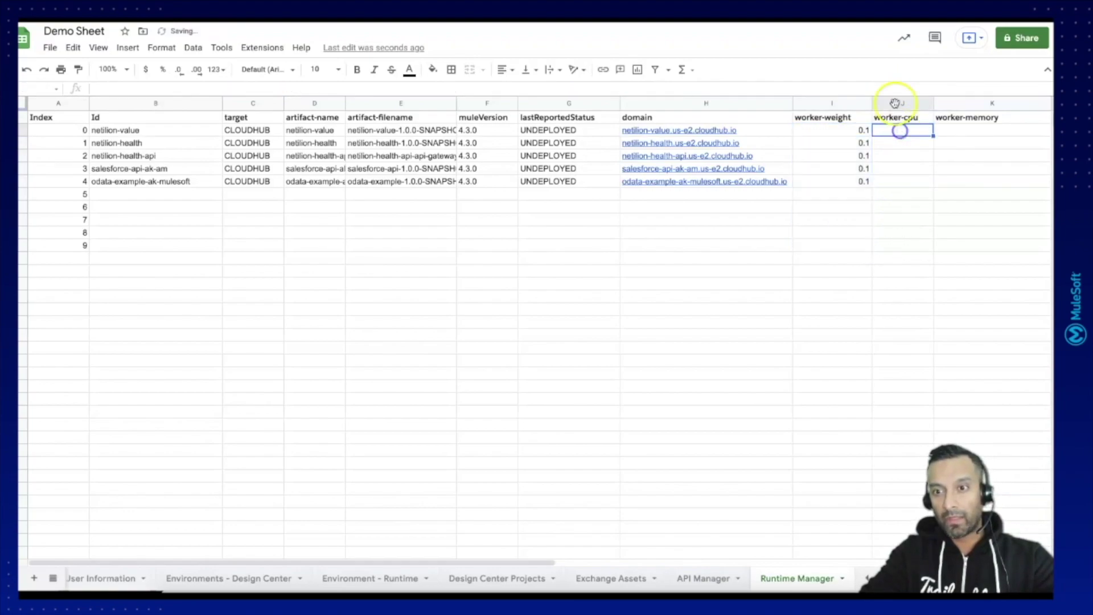
key(ctrl+v)
key(Return)
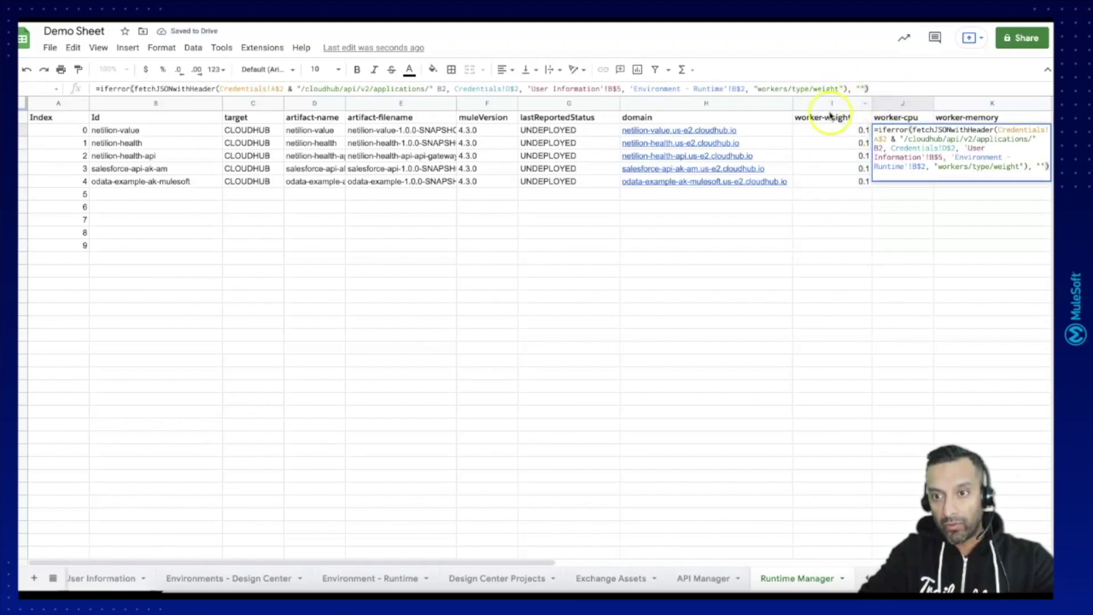
drag(814, 90, 836, 90)
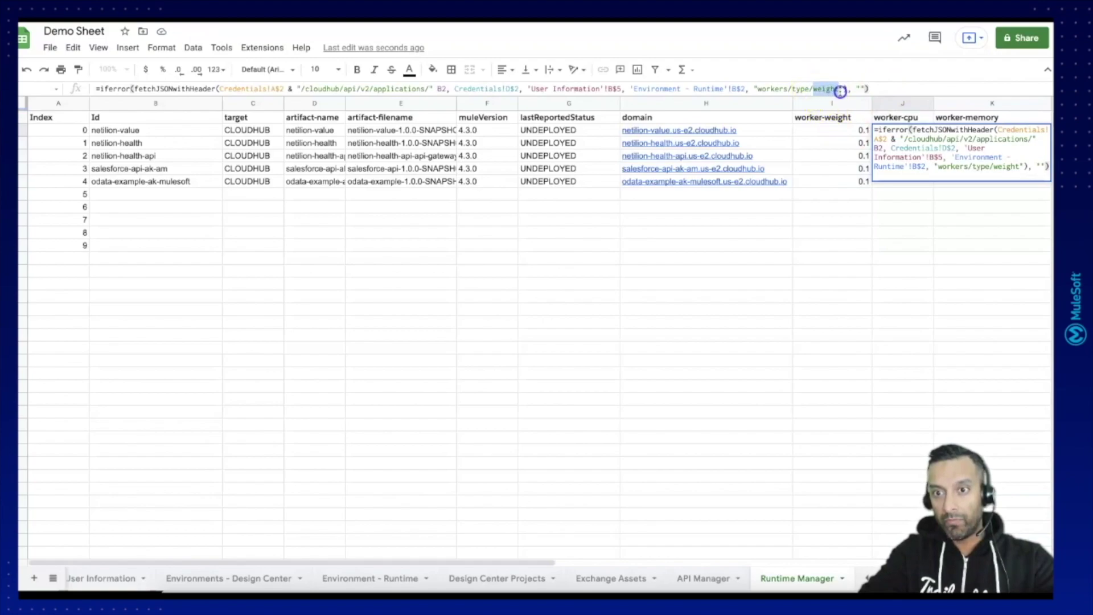
text(cp)
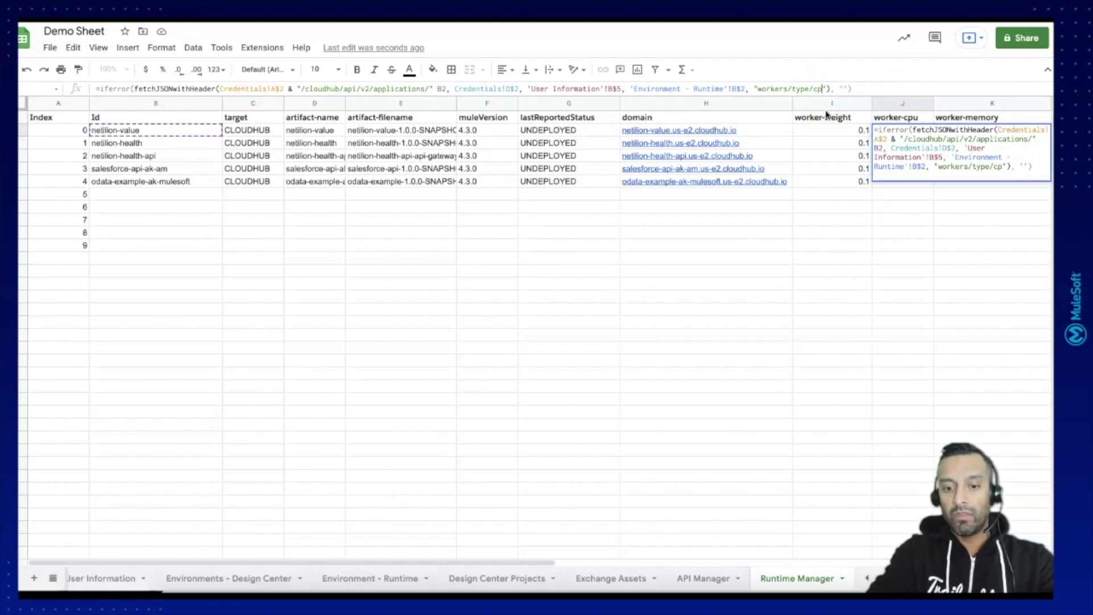
text(u)
key(Return)
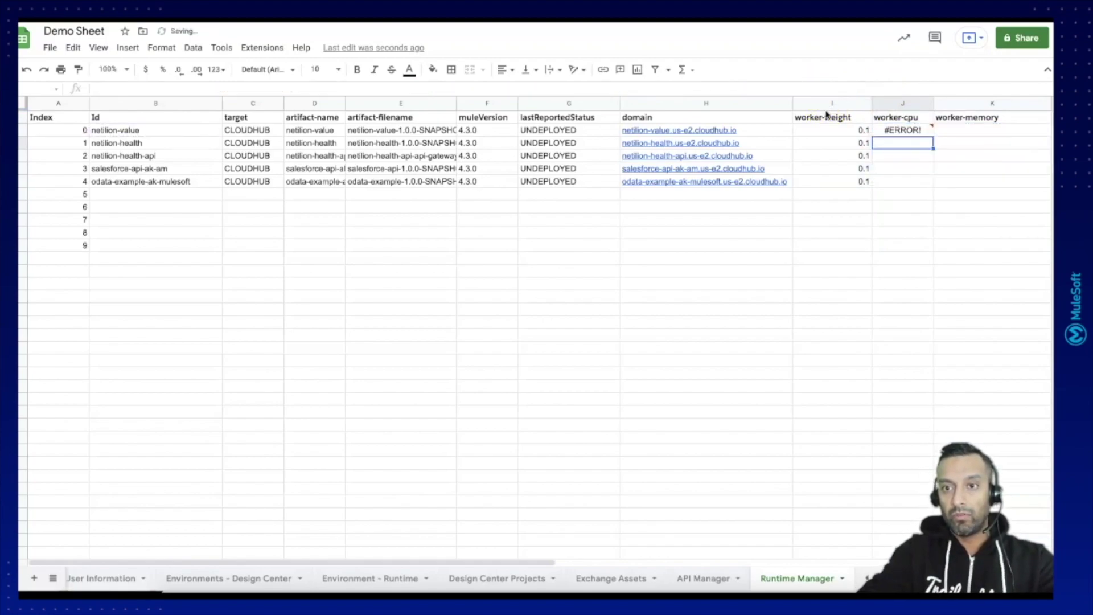
click(918, 136)
drag(935, 137, 935, 137)
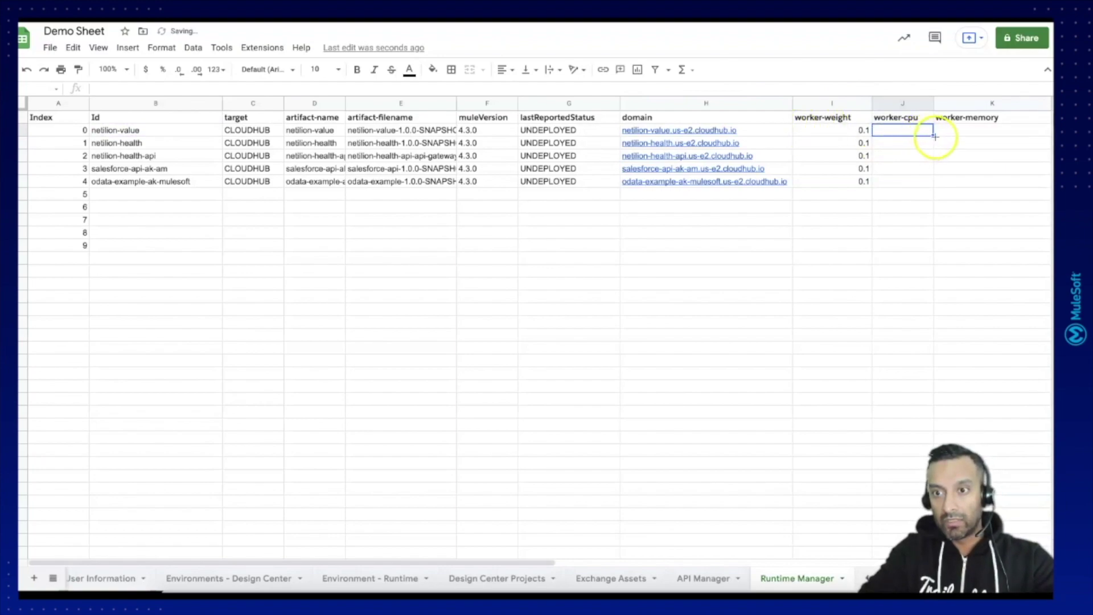
Re-enter J2's cpu formula with the missing & before B2, returning 0.1 vCores.
click(820, 89)
key(ctrl+v)
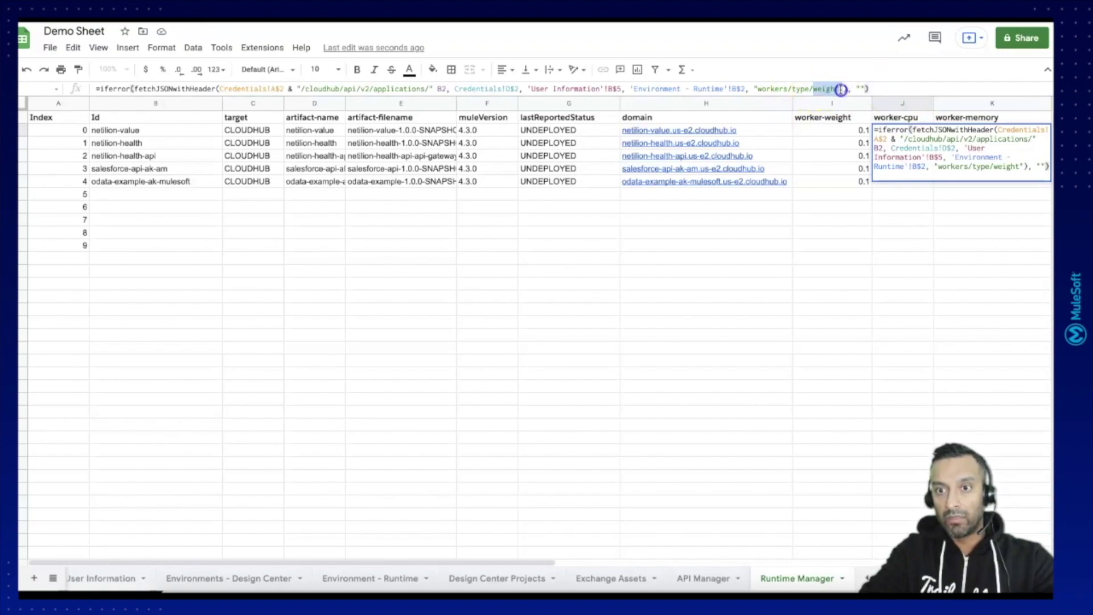
text(cpu)
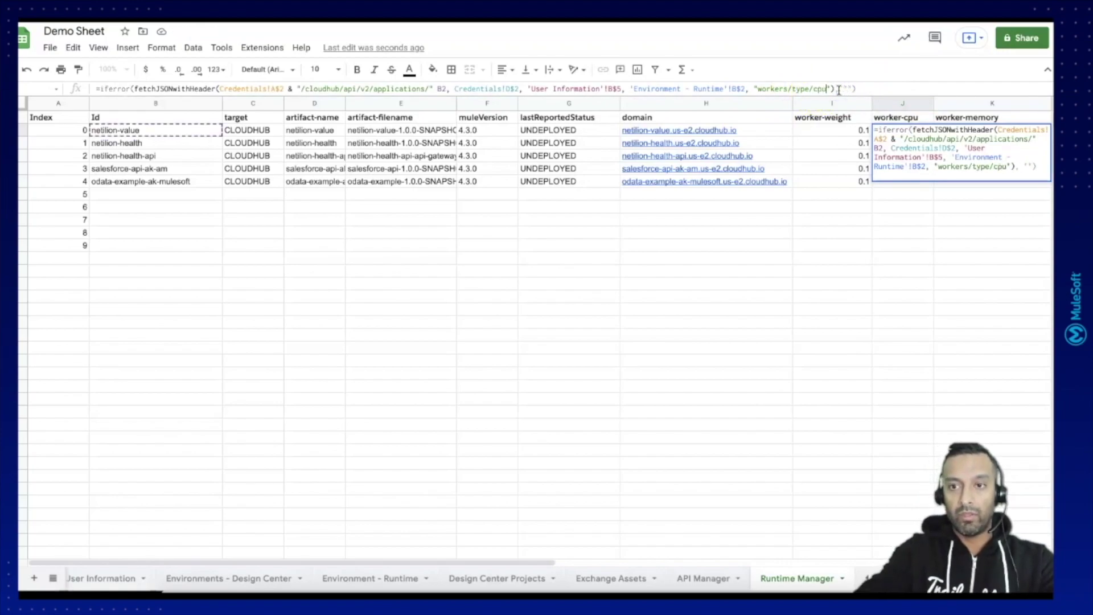
click(436, 90)
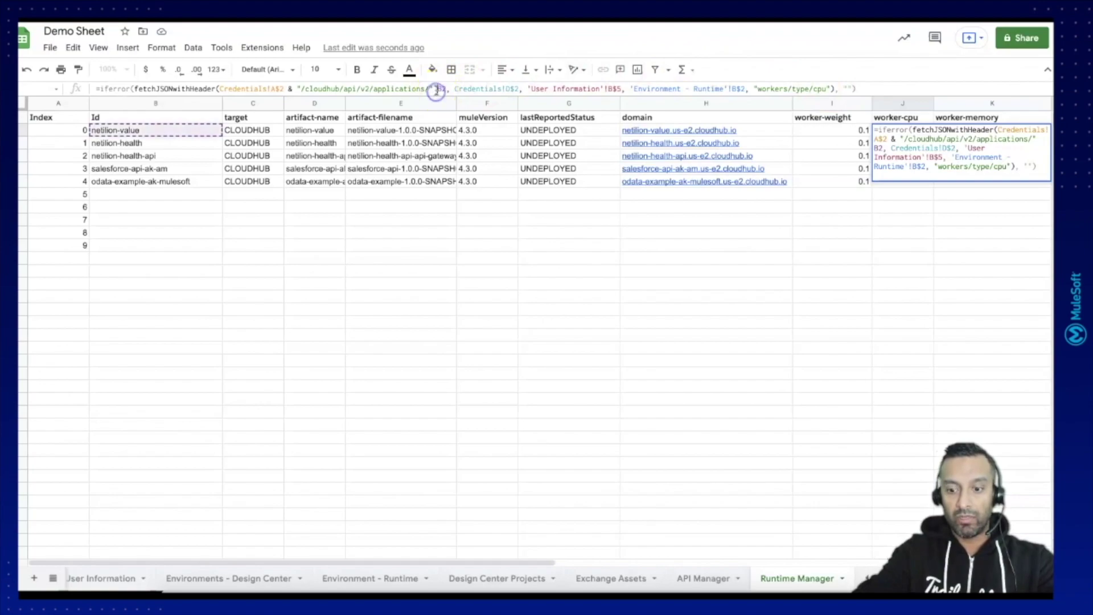
text(&)
key(ctrl+a)
key(ctrl+c)
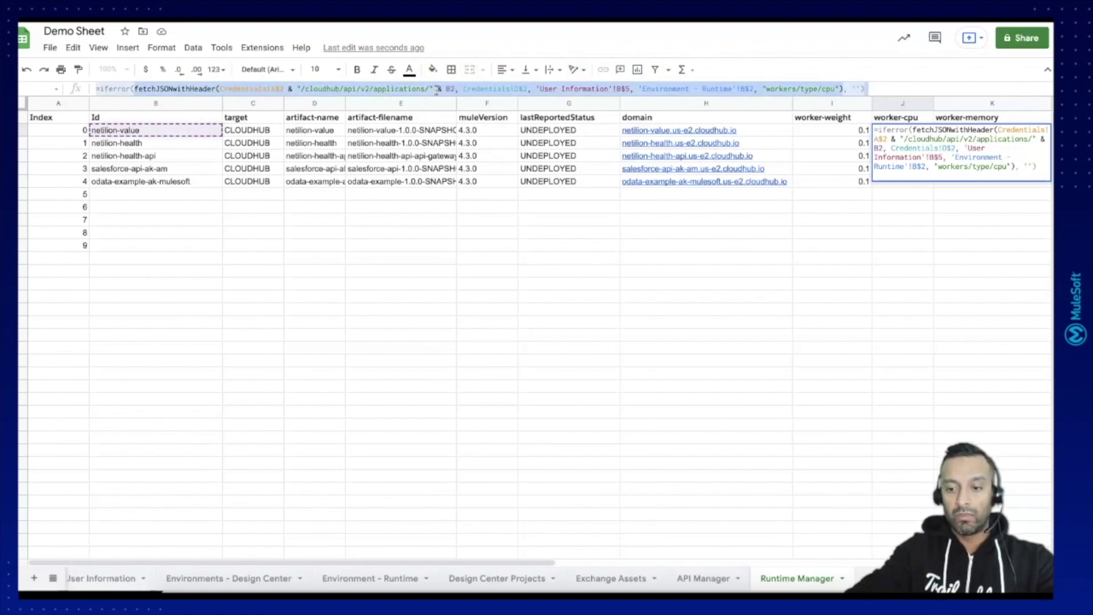
key(Return)
Fill J2's worker-cpu formula down column J to row 10.
click(910, 132)
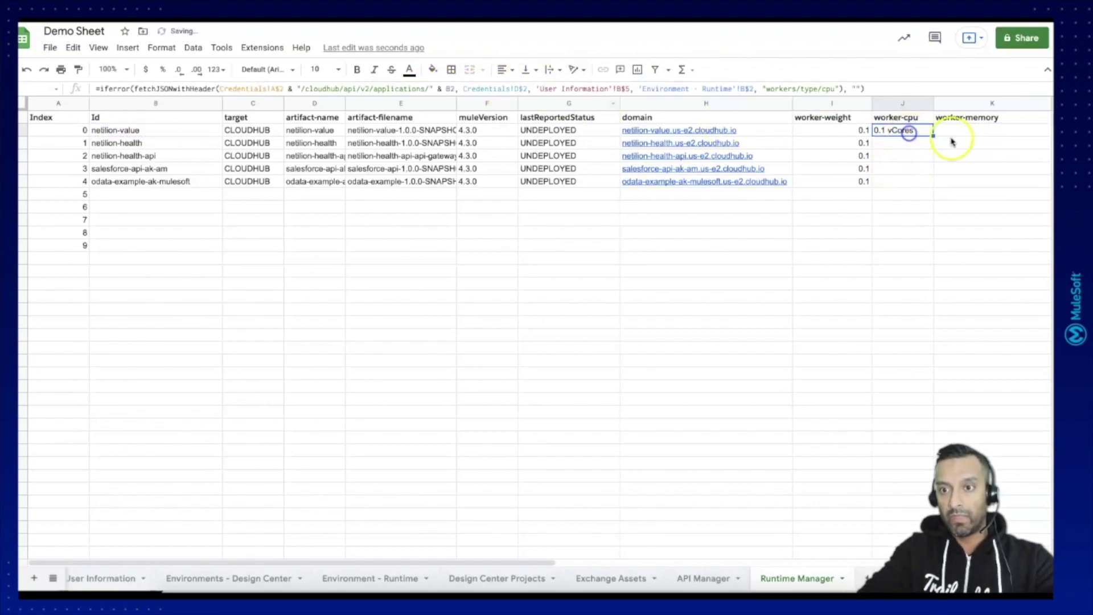
drag(933, 136, 933, 281)
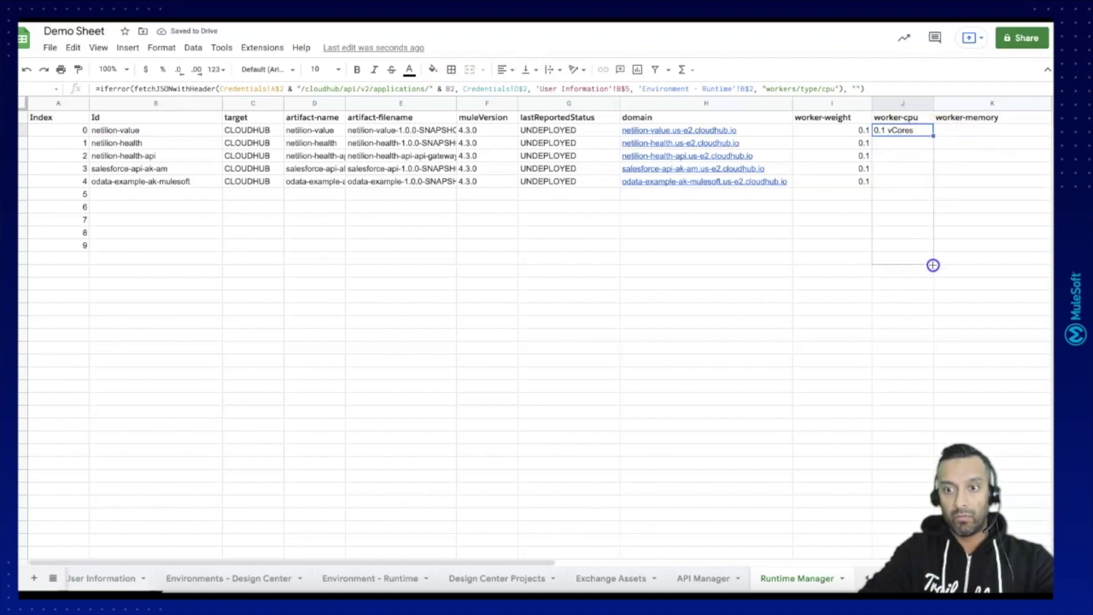
drag(933, 265, 934, 242)
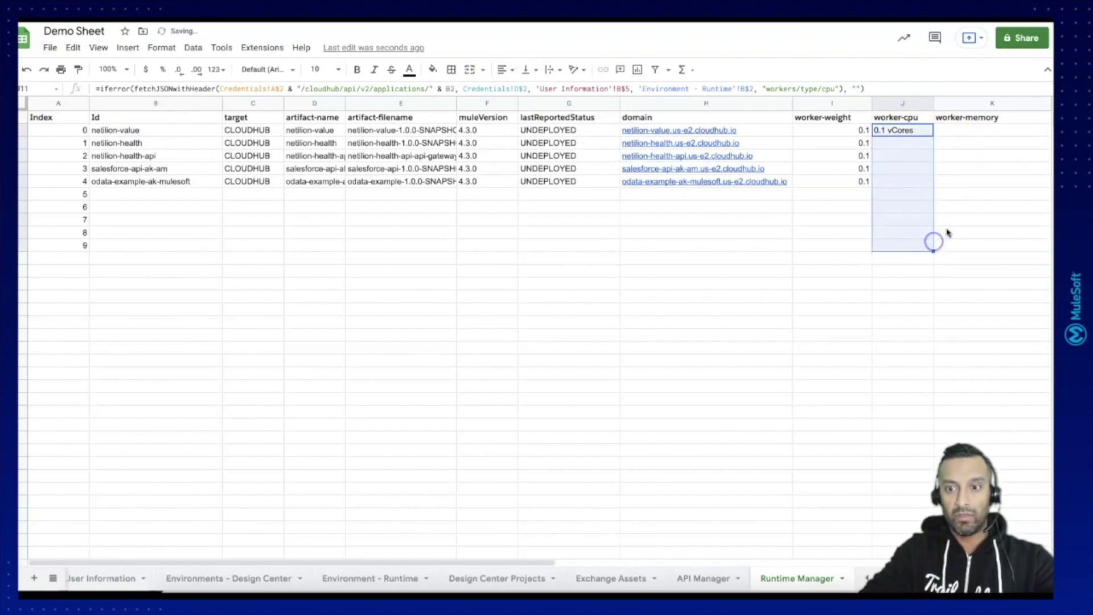
Paste the cpu formula into K2 and change its path to workers/type/memory.
click(962, 130)
click(885, 87)
key(ctrl+v)
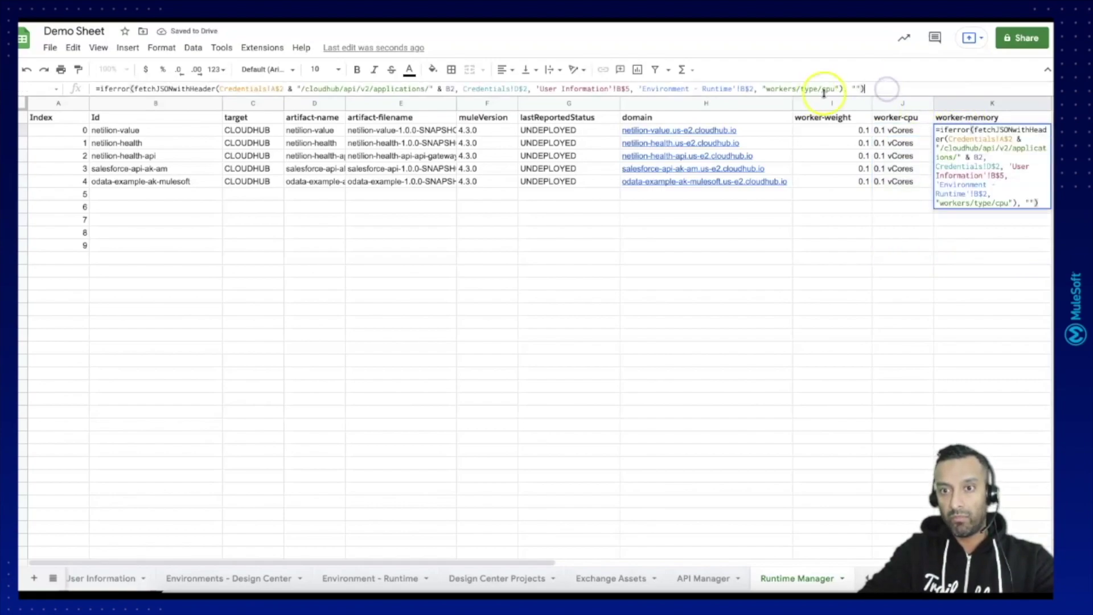
double_click(828, 89)
text(me)
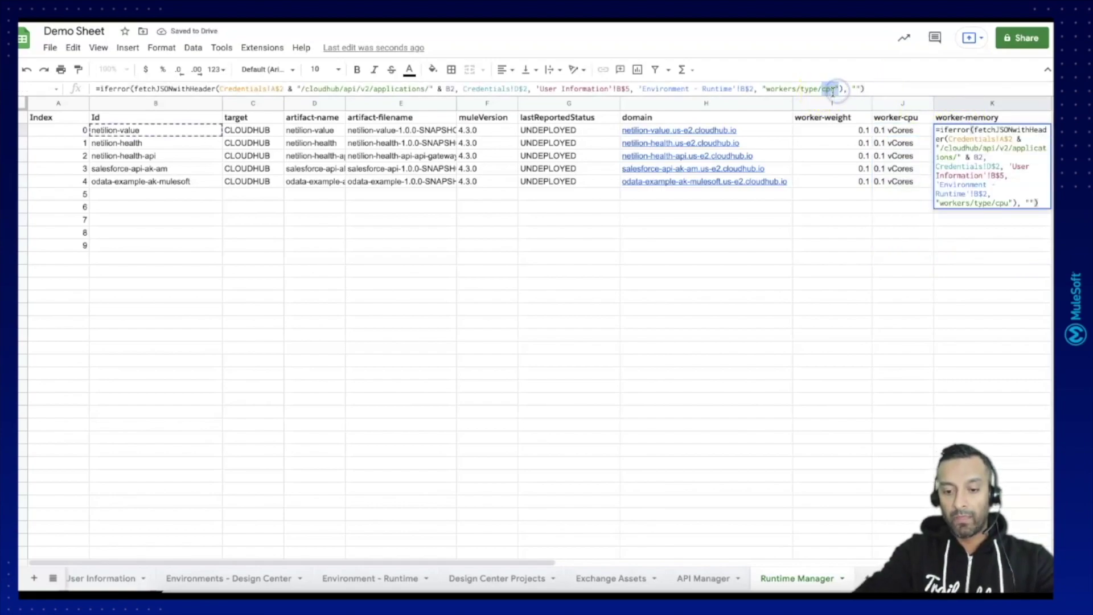
text(mory)
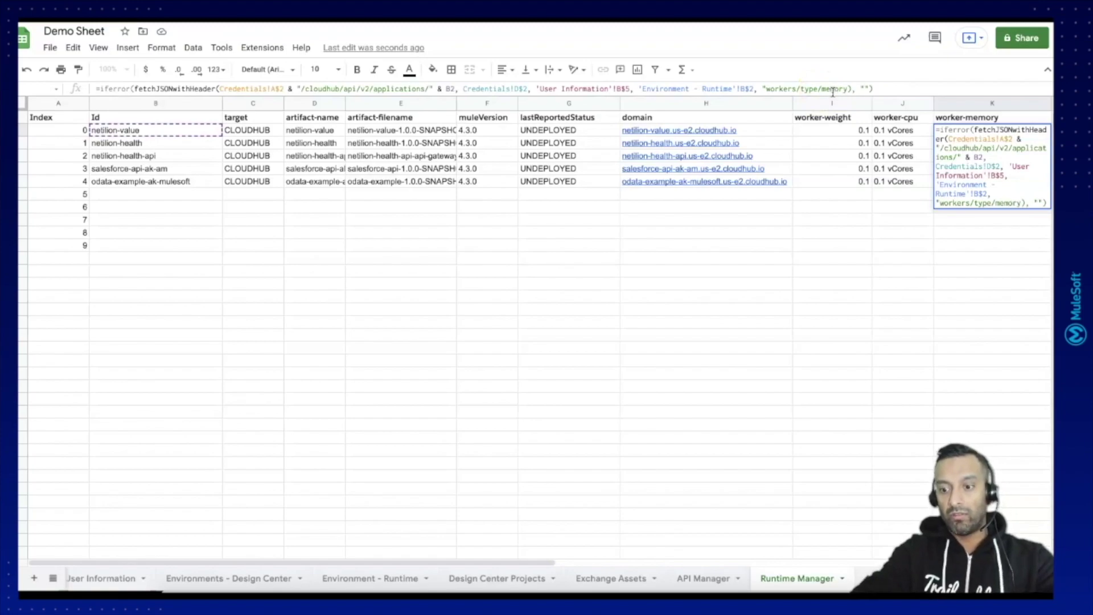
key(Return)
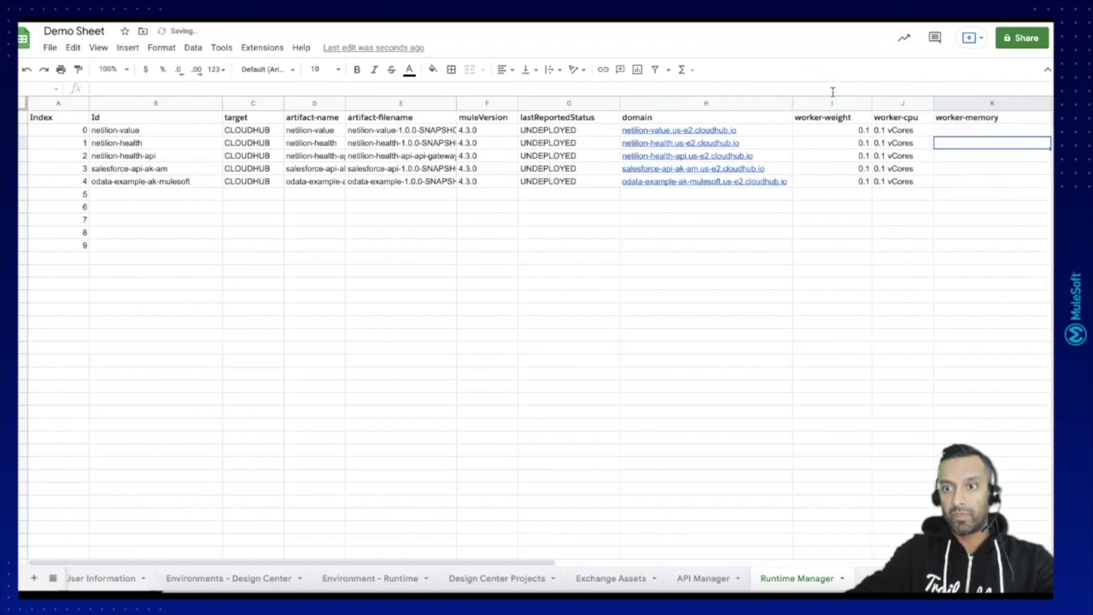
click(1019, 131)
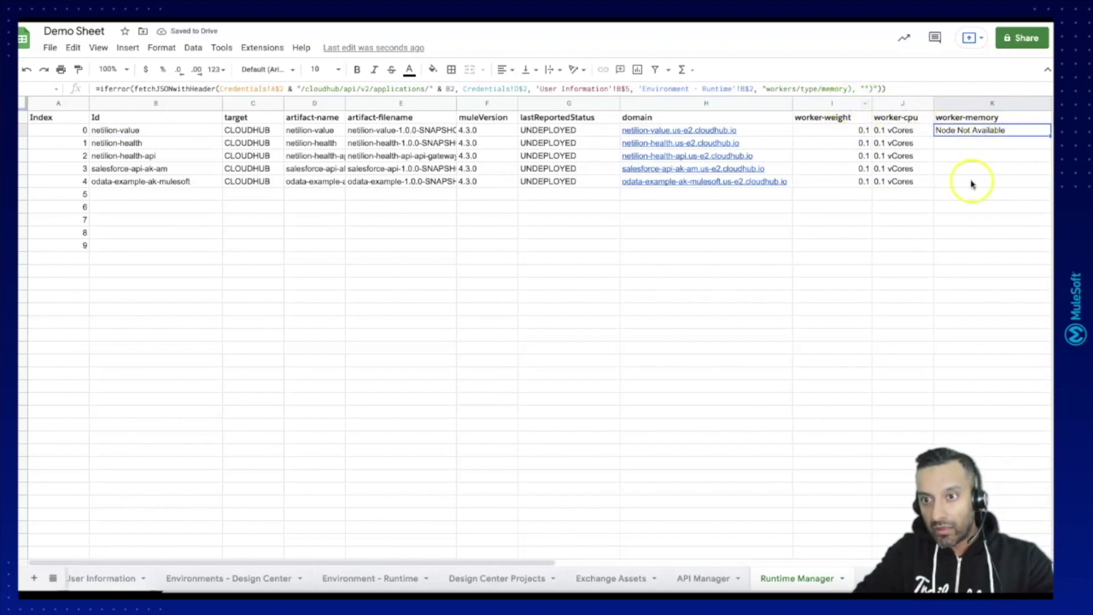
Check the type and memory key names in the Postman response.
click(599, 592)
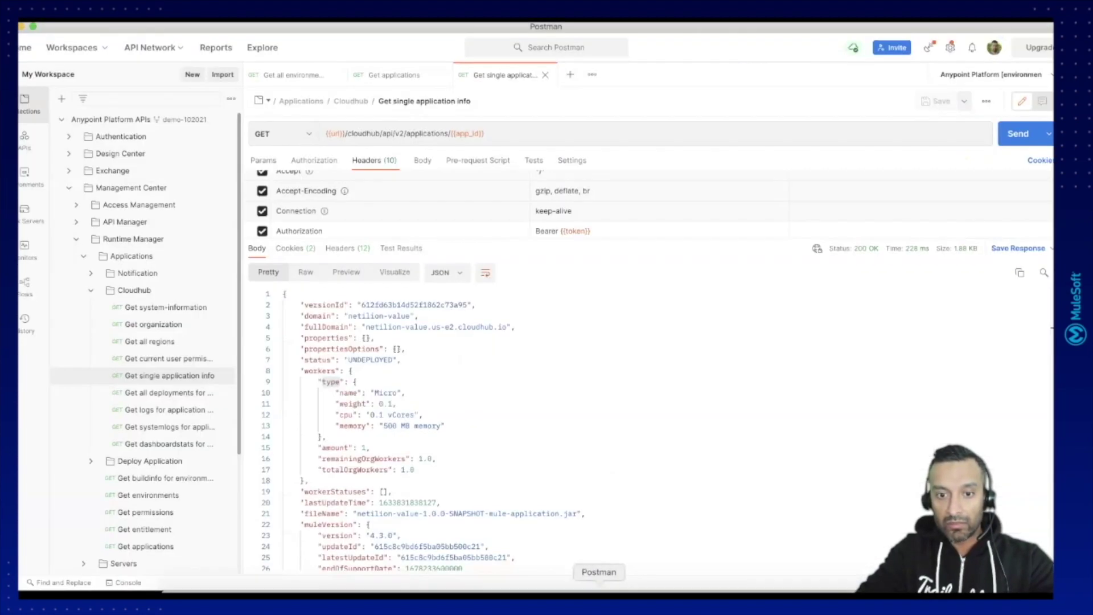
double_click(331, 381)
double_click(354, 425)
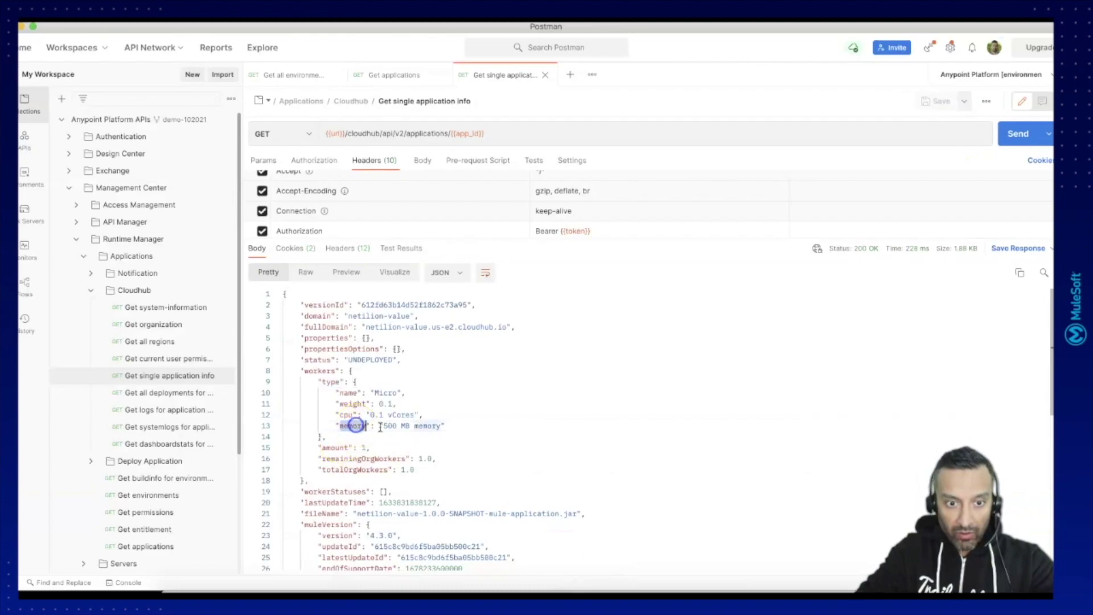
key(super+Tab)
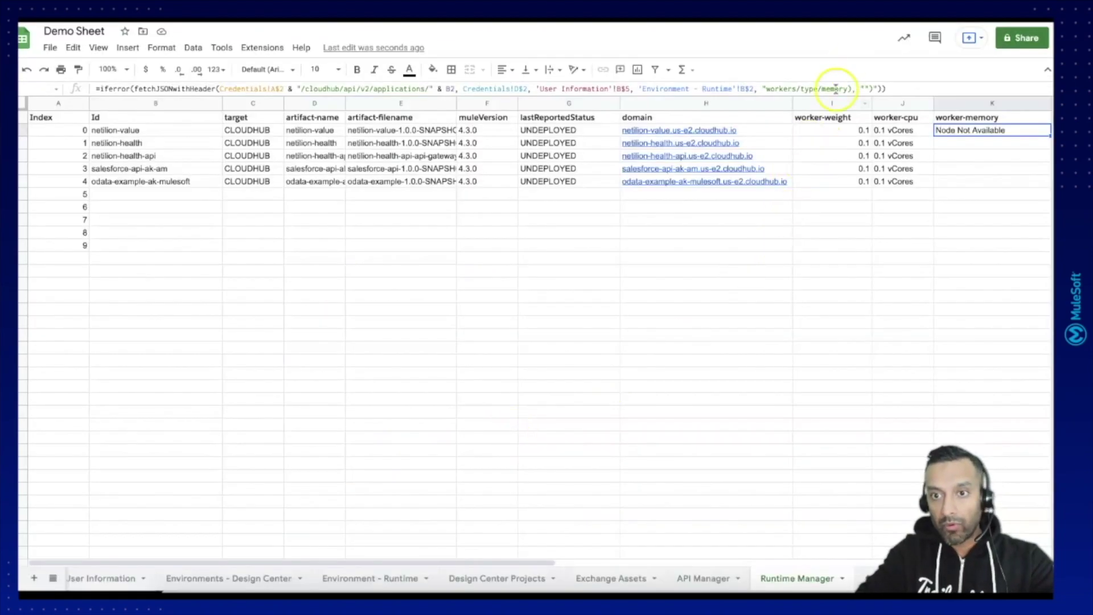
Move K2's "" fallback inside IFERROR as its second argument, so K2 shows 500 MB memory.
click(832, 89)
double_click(832, 90)
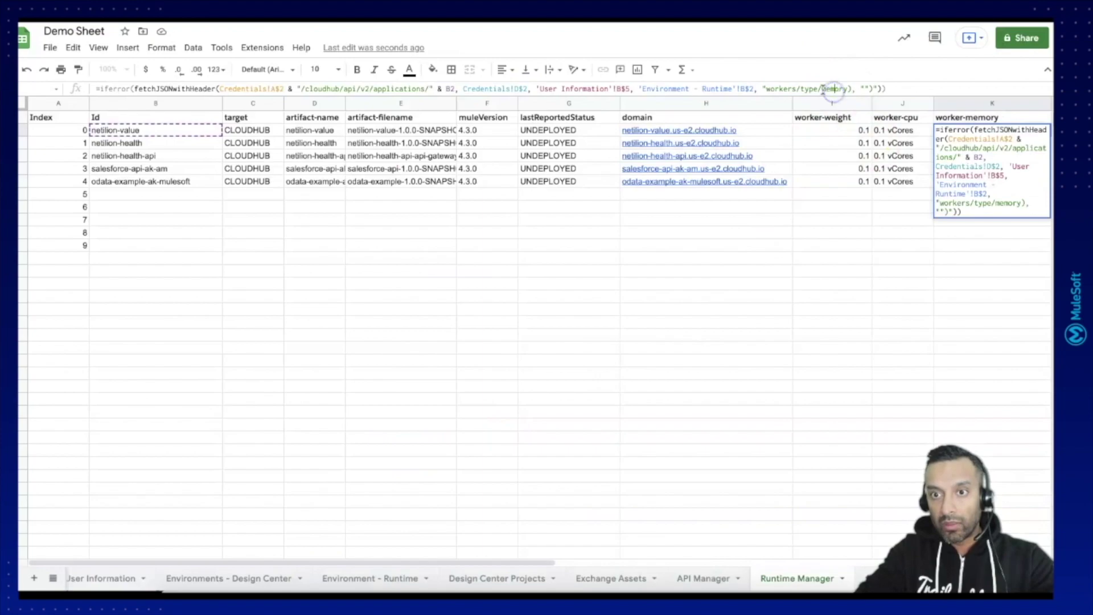
click(875, 91)
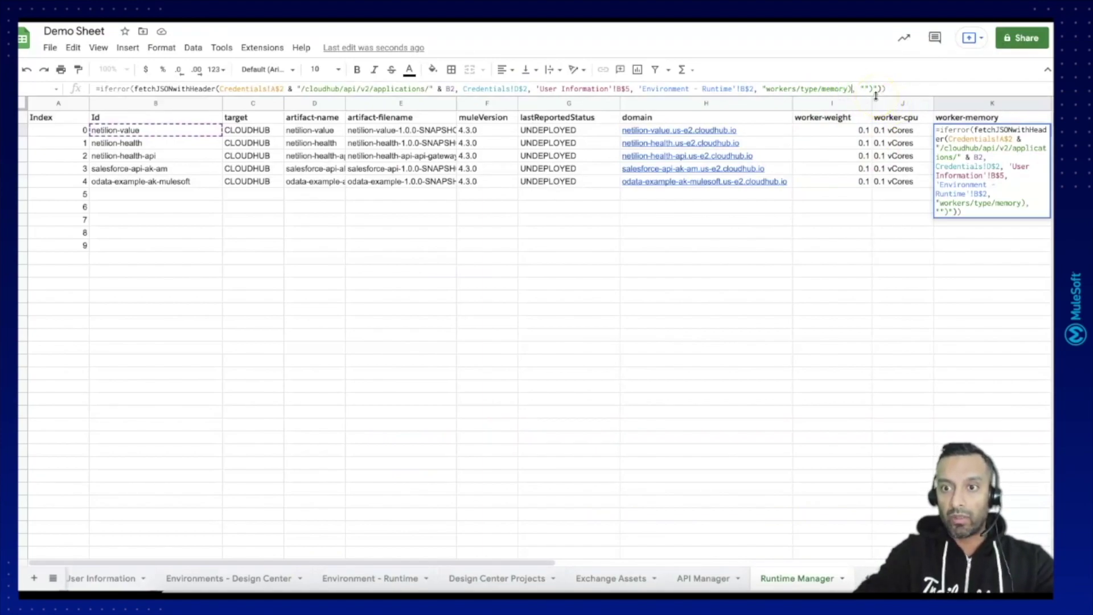
key(Return)
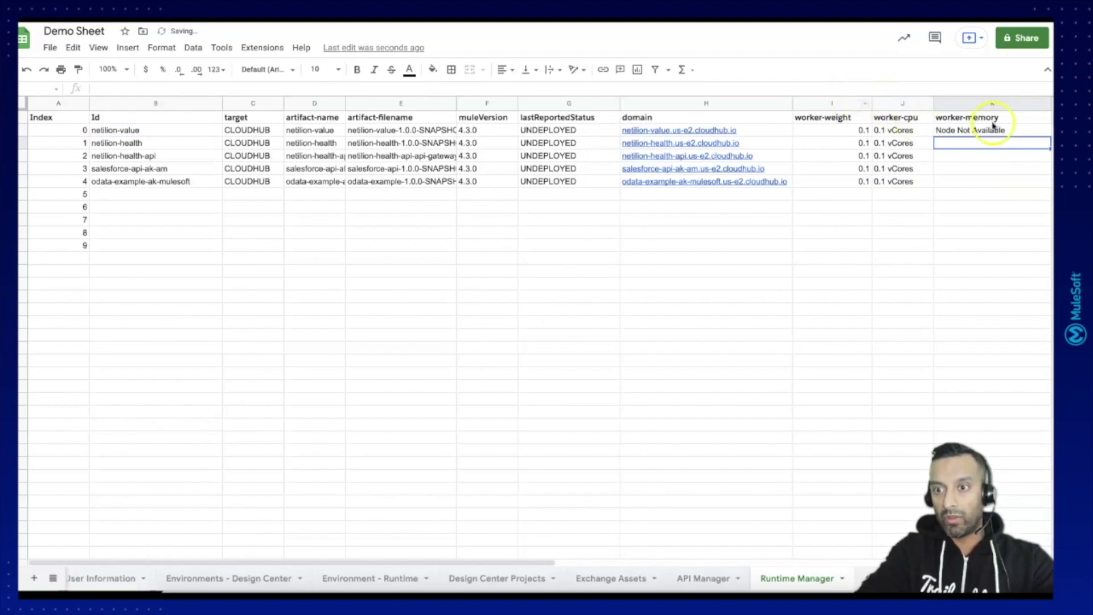
click(997, 131)
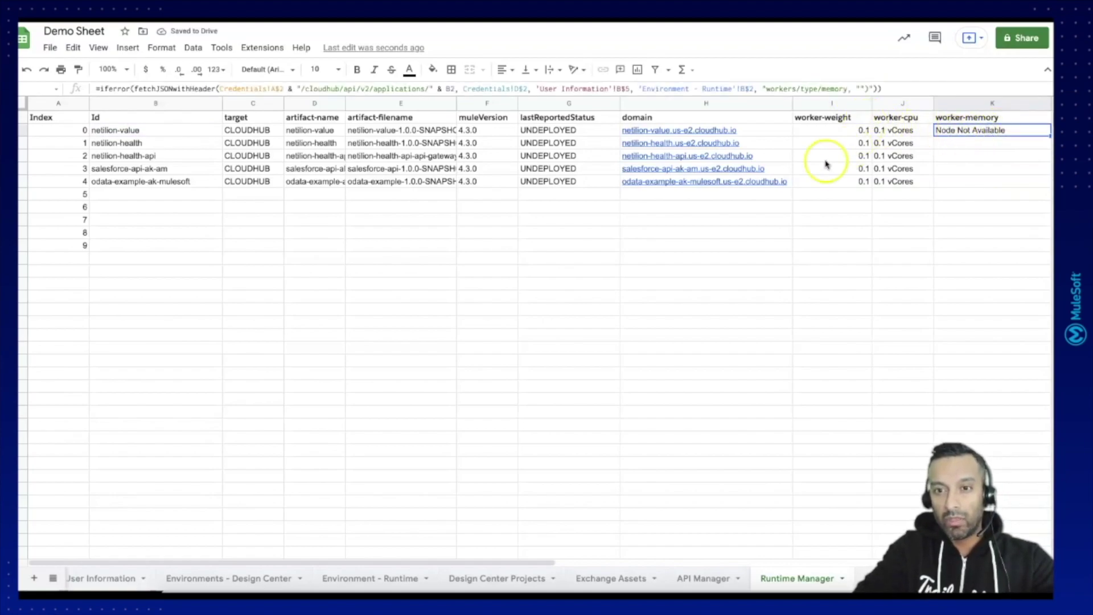
click(849, 90)
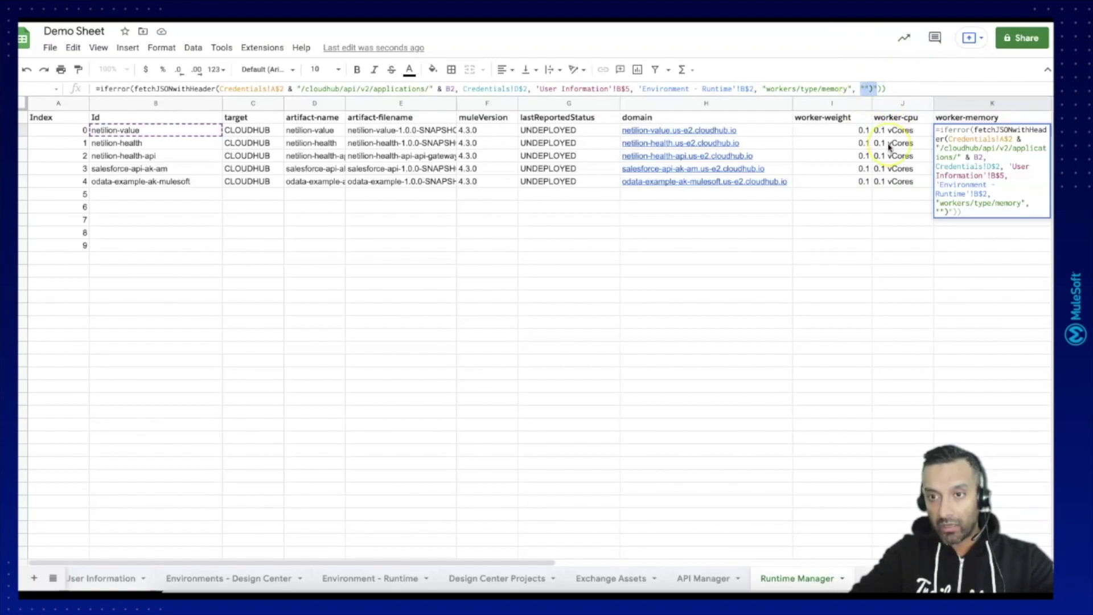
key(BackSpace)
key(BackSpace)
key(BackSpace)
key(BackSpace)
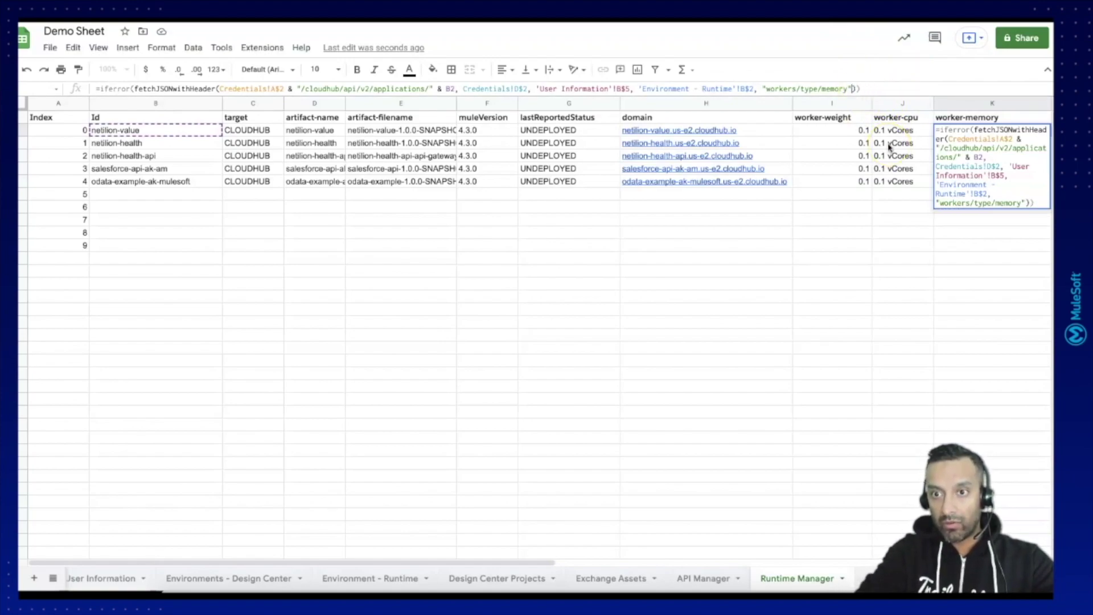
key(Right)
text(")
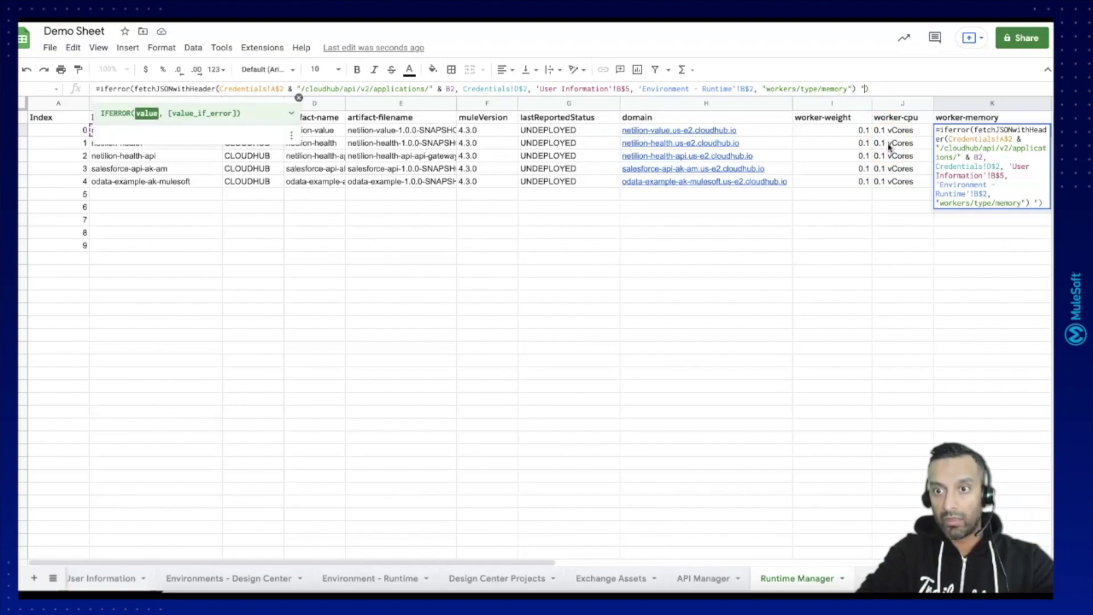
key(BackSpace)
key(BackSpace)
text(, "")
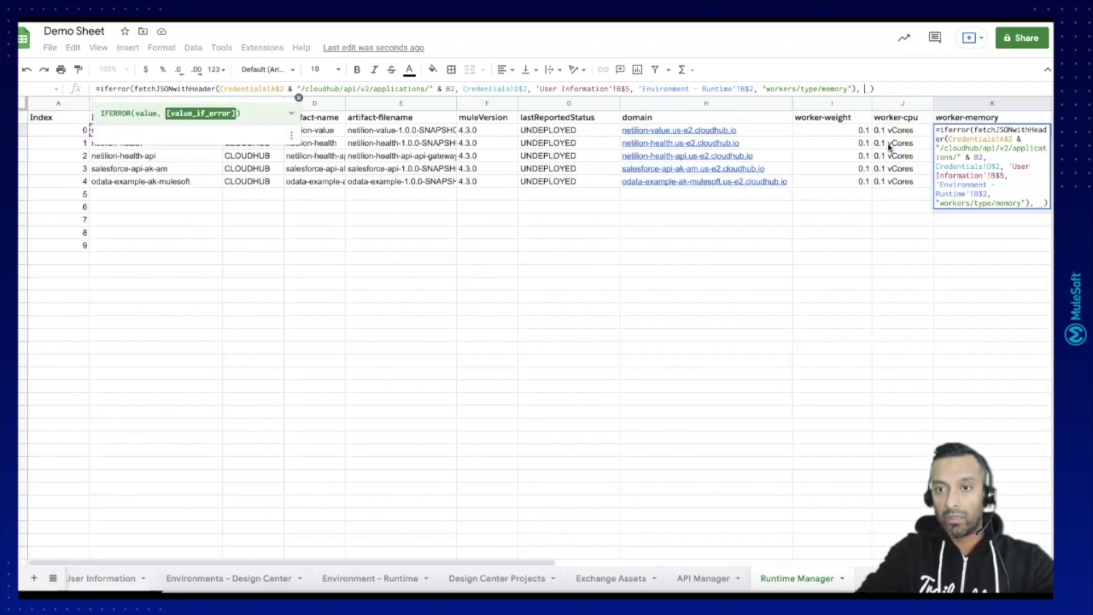
key(Return)
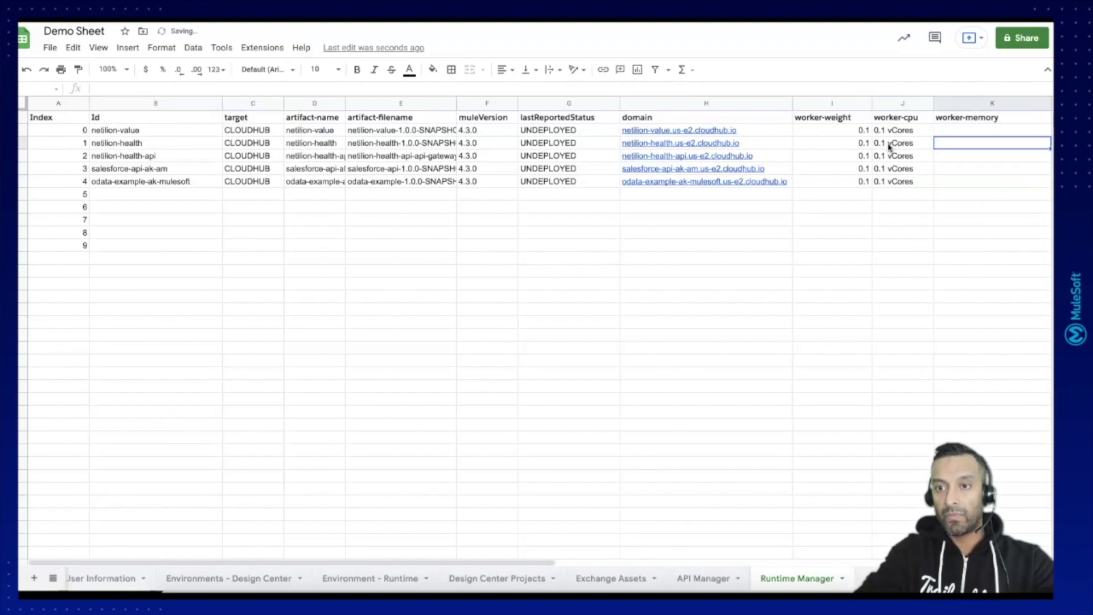
Fill K2's memory formula down column K for all five applications.
click(1003, 132)
drag(1050, 136, 1051, 237)
click(832, 284)
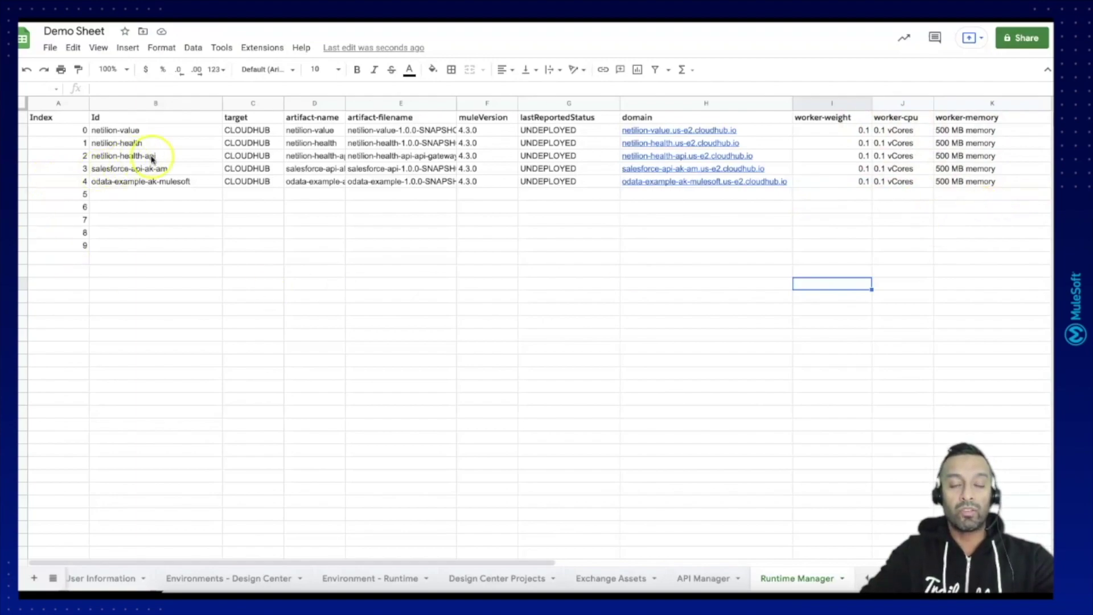
click(555, 572)
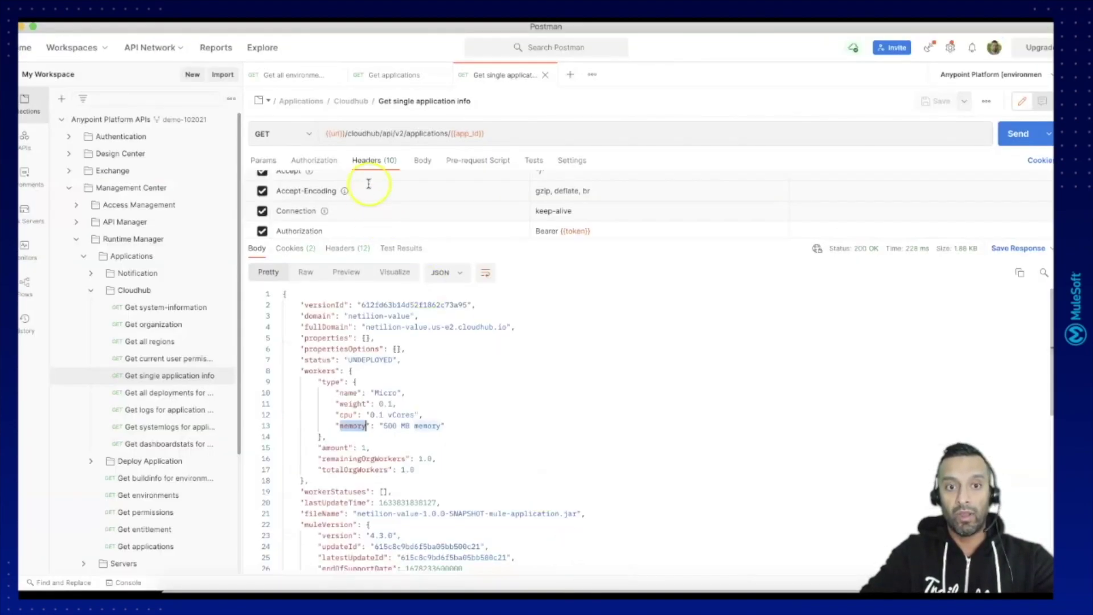
Review the id field in Get applications, revisit Get single application info, then return to Demo Sheet.
click(399, 86)
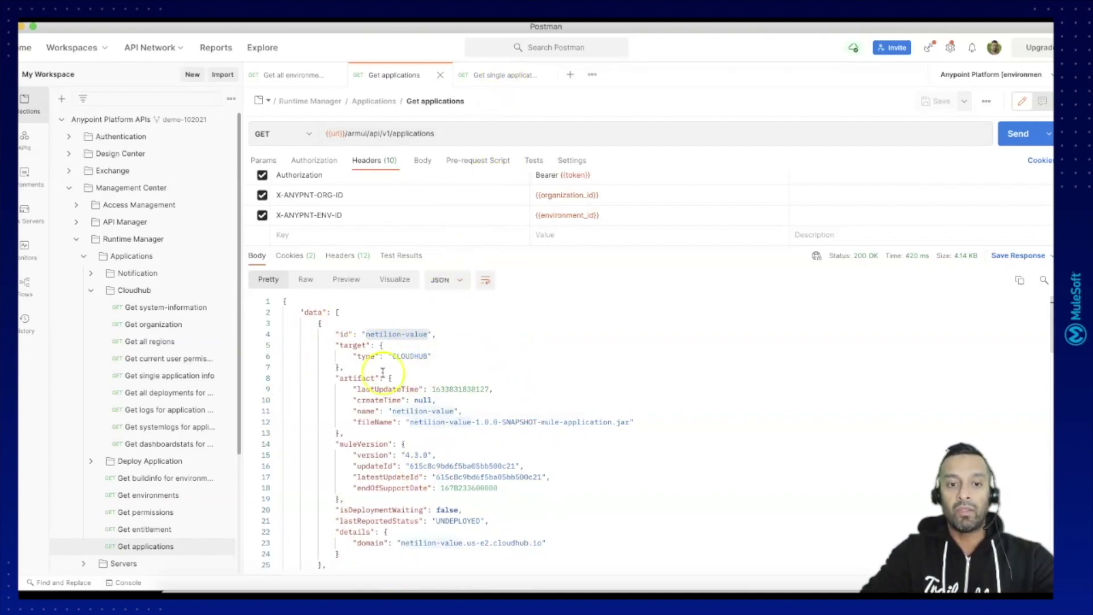
click(392, 336)
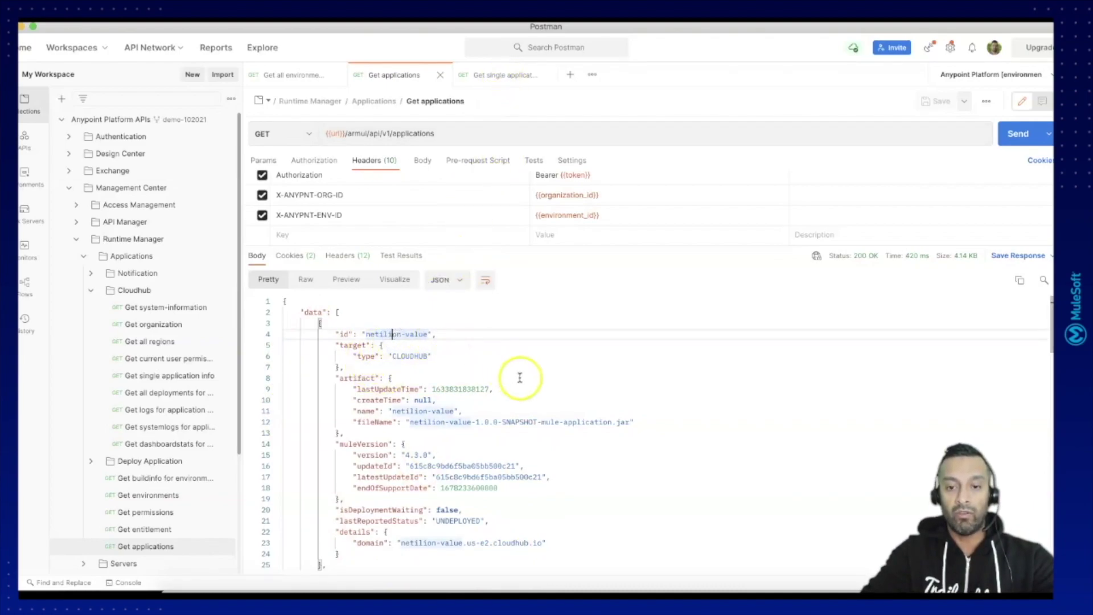
click(497, 79)
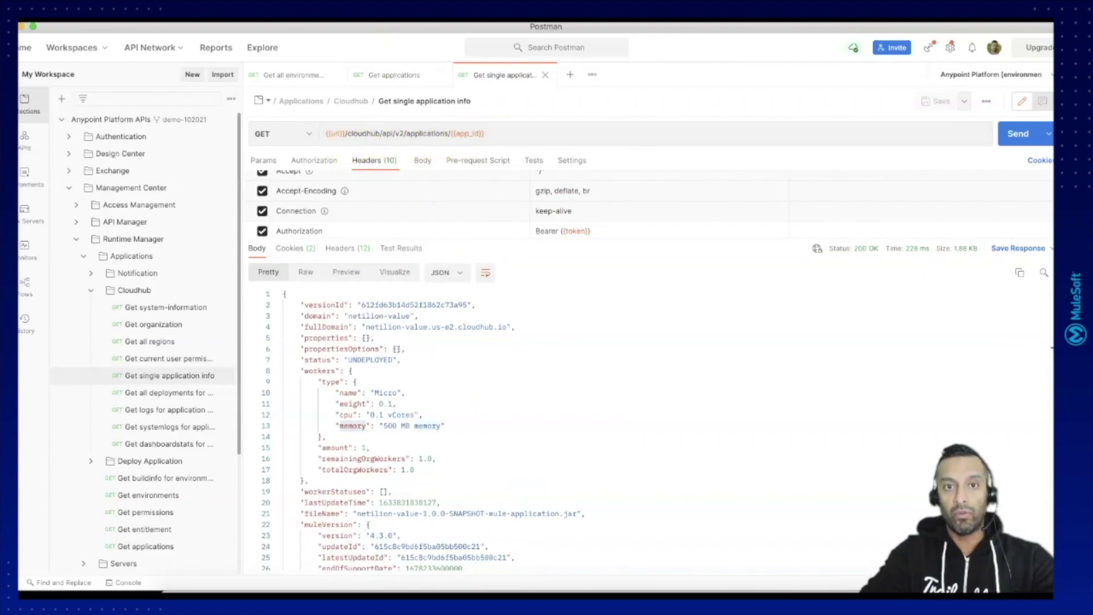
key(super+Tab)
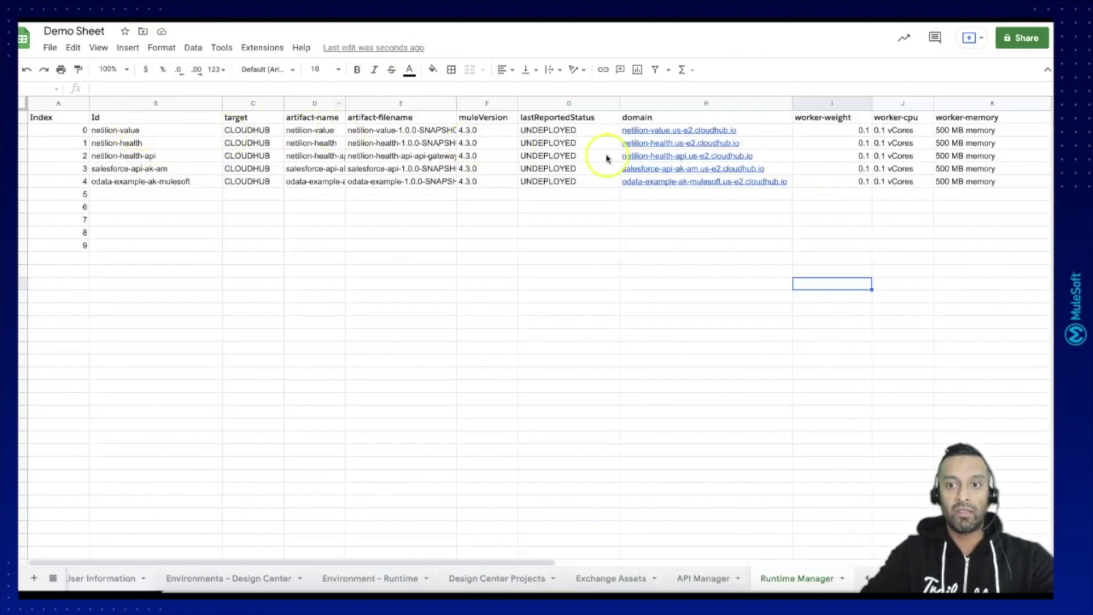